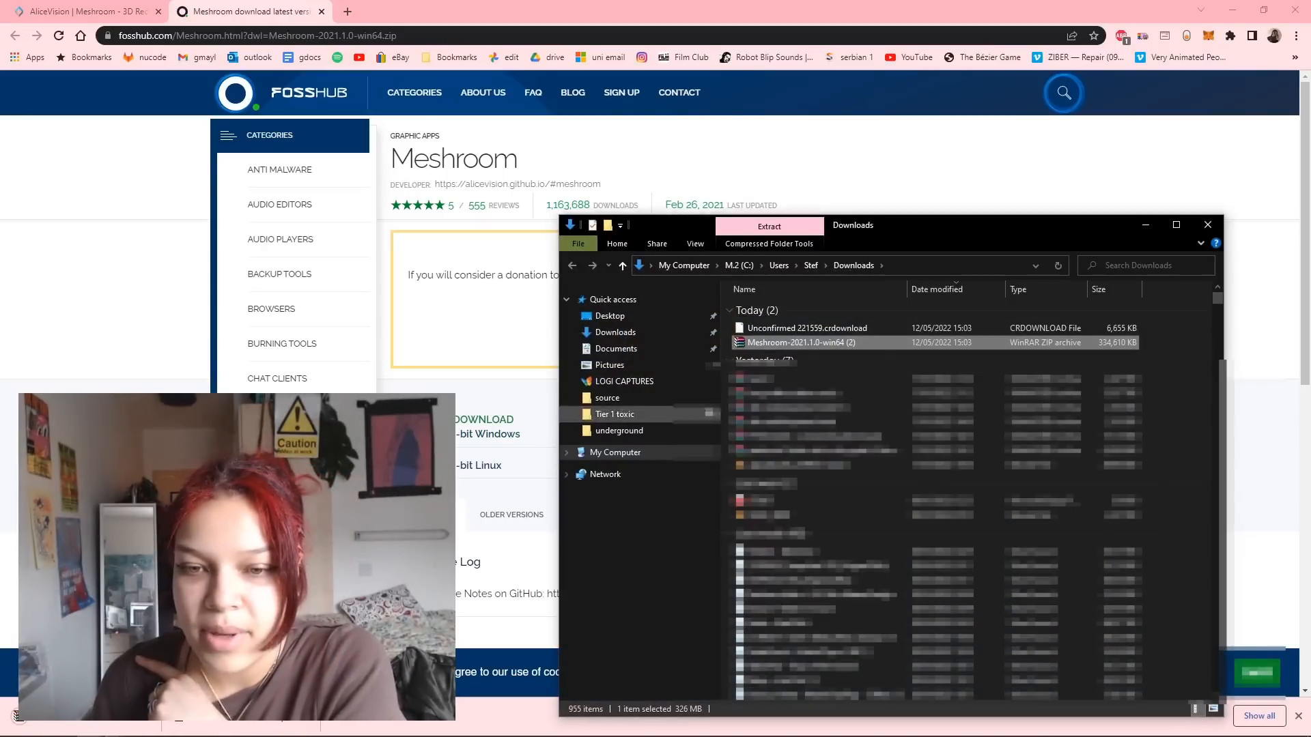
# Step: Move the Meshroom-2021.1.0-win64 (2) archive from the Downloads folder to the desktop and extract it there
pyautogui.click(1058, 265)
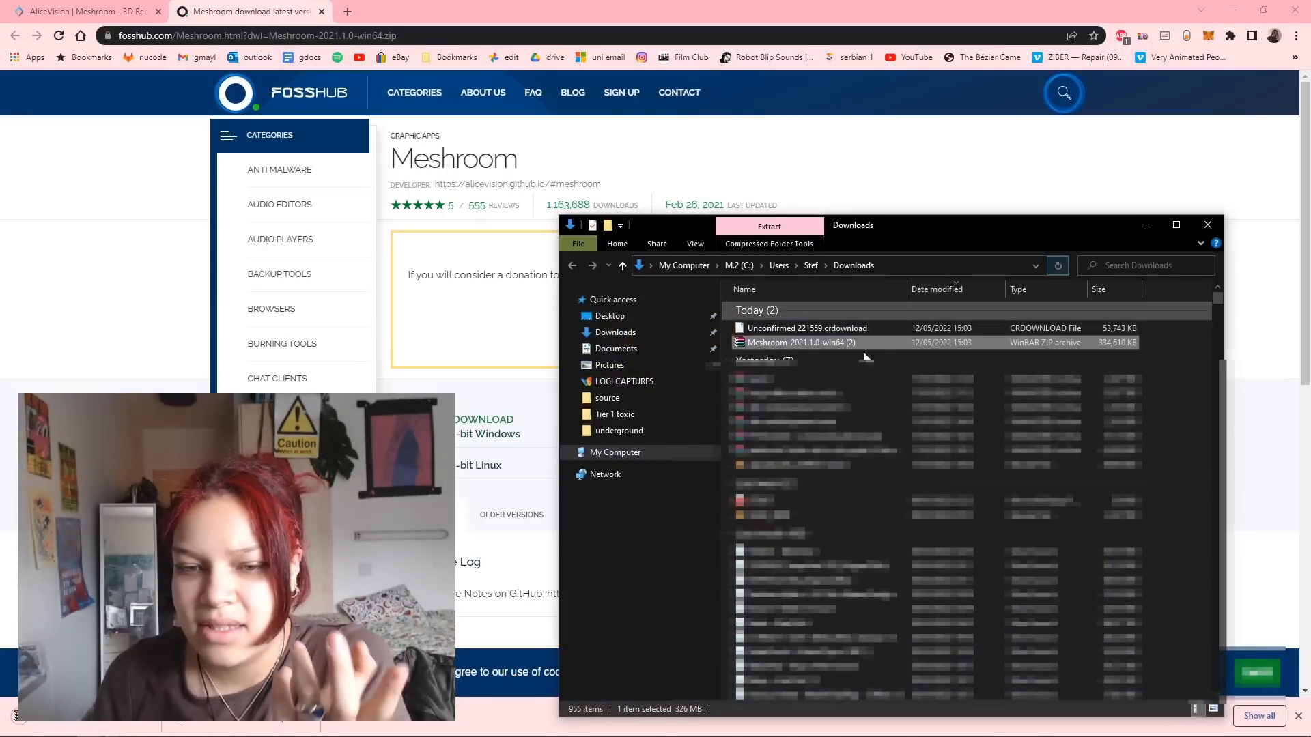
pyautogui.moveTo(779, 342); pyautogui.dragTo(640, 318)
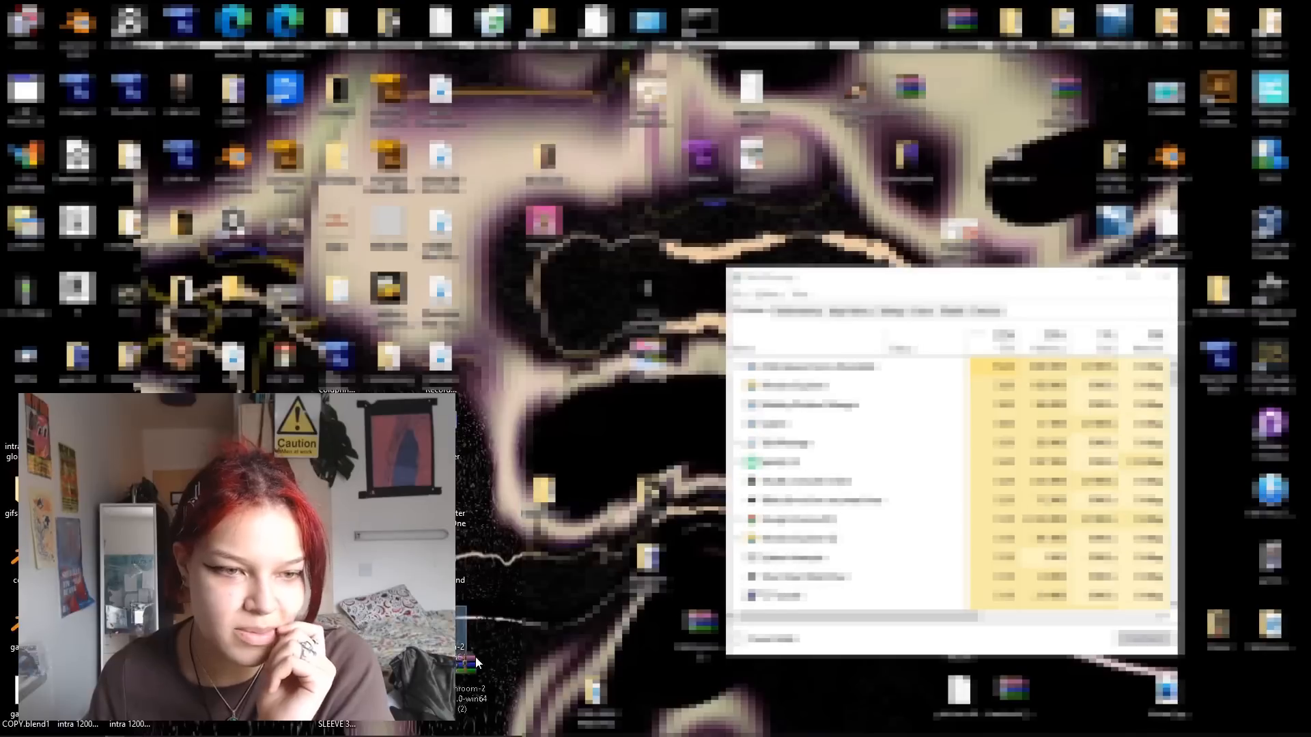
pyautogui.moveTo(476, 617)
pyautogui.mouseDown()
pyautogui.moveTo(464, 613)
pyautogui.moveTo(490, 622)
pyautogui.mouseUp()
pyautogui.rightClick(492, 624)
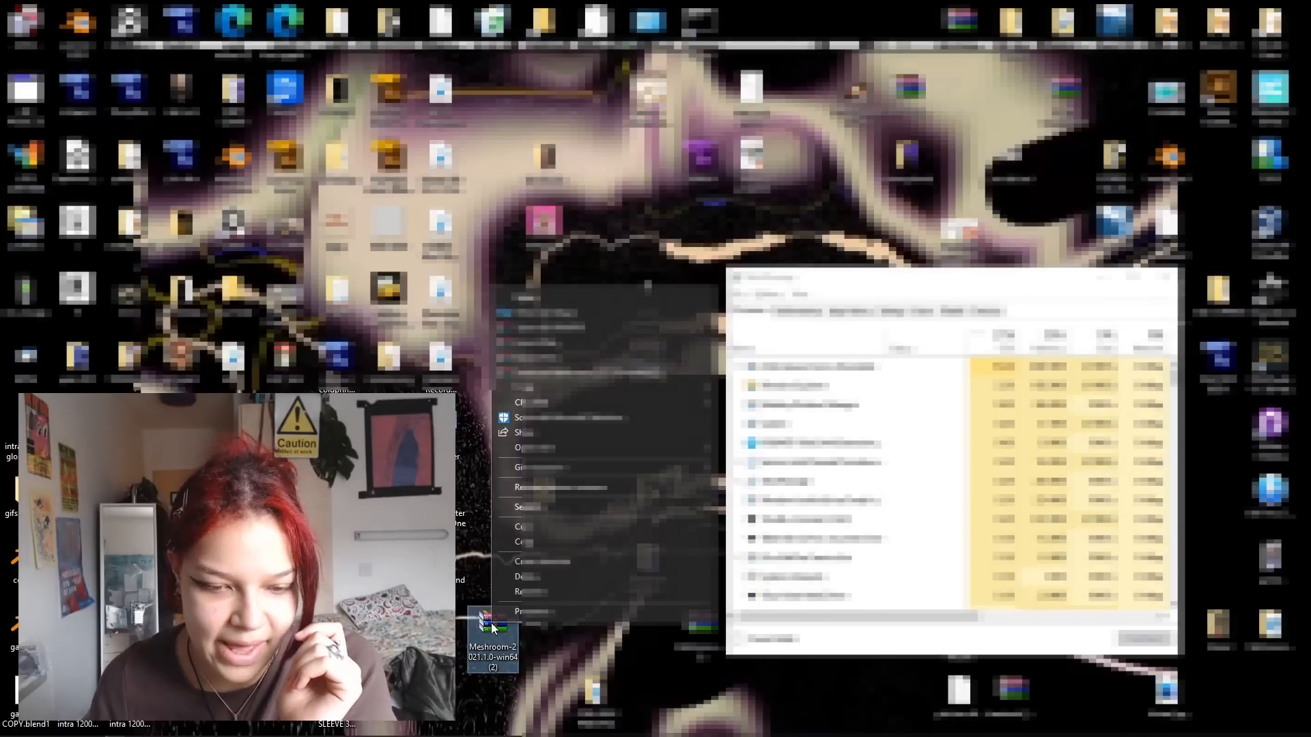
pyautogui.click(557, 358)
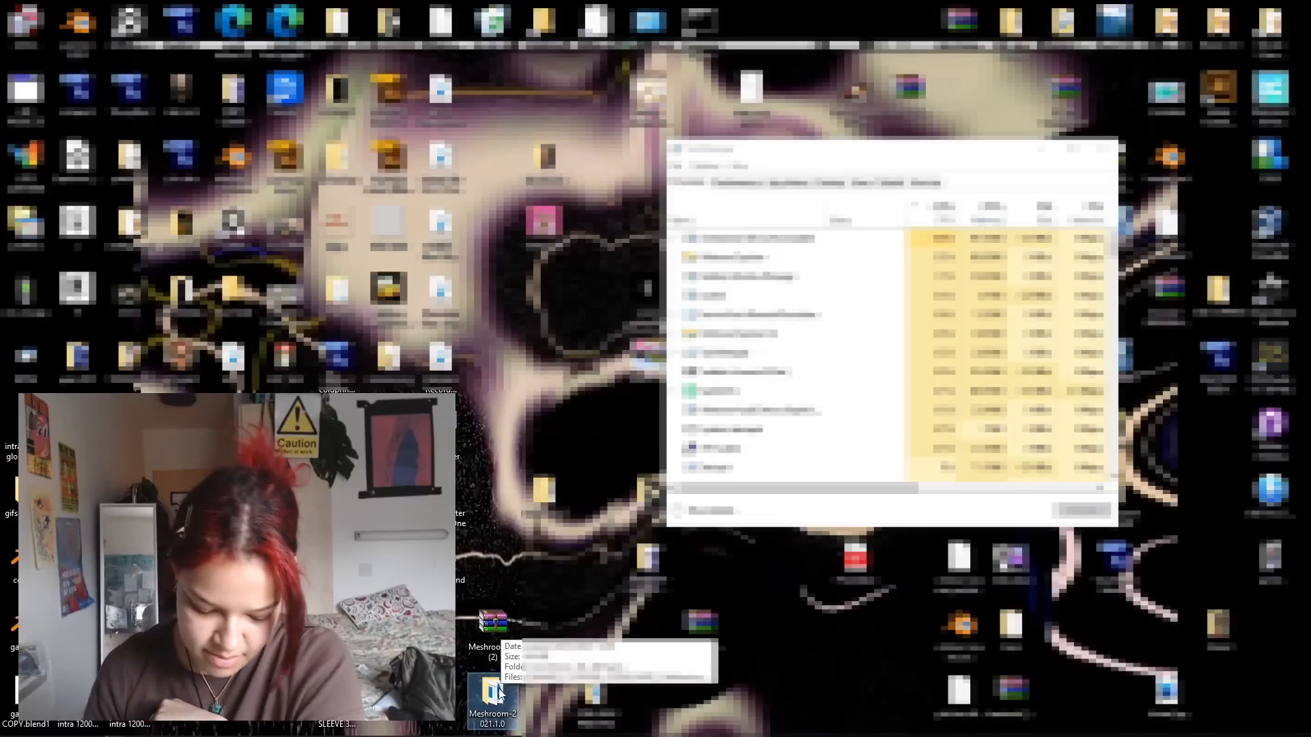
# Step: Open the extracted Meshroom-2021.1.0 folder and launch the Meshroom application
pyautogui.doubleClick(493, 693)
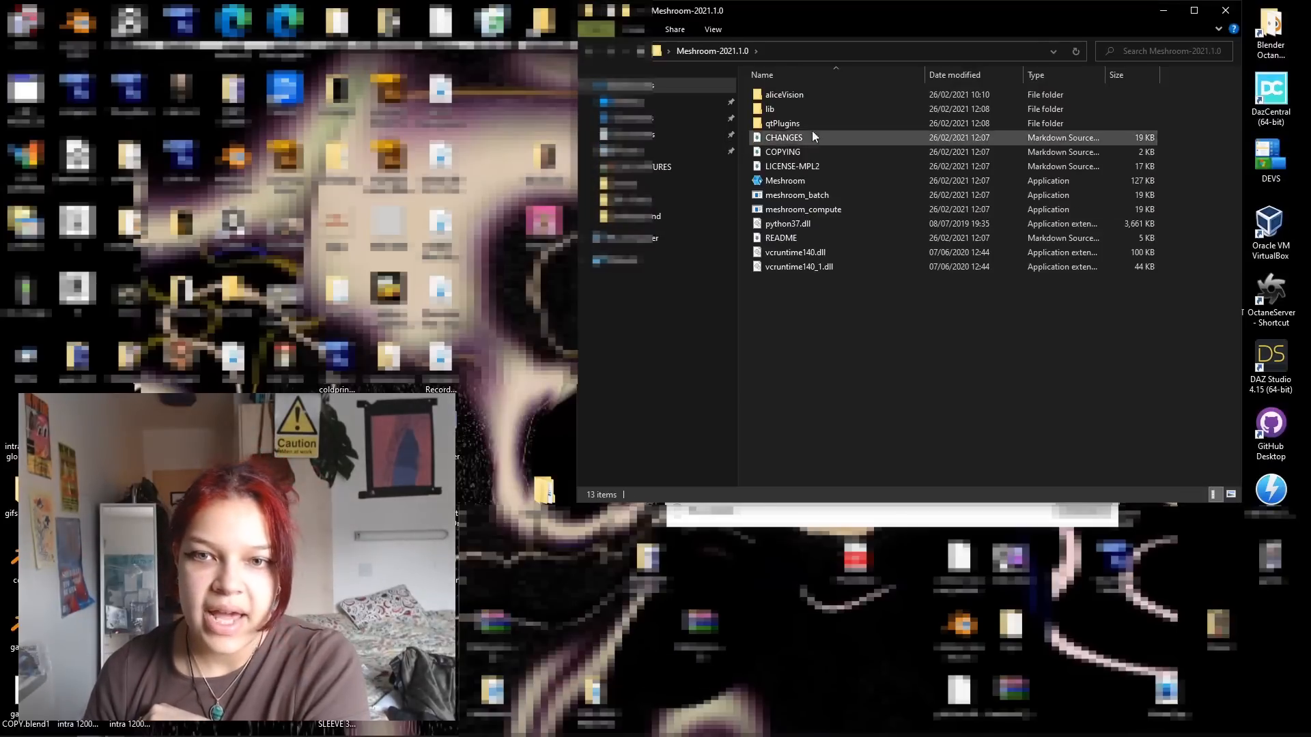
pyautogui.doubleClick(820, 183)
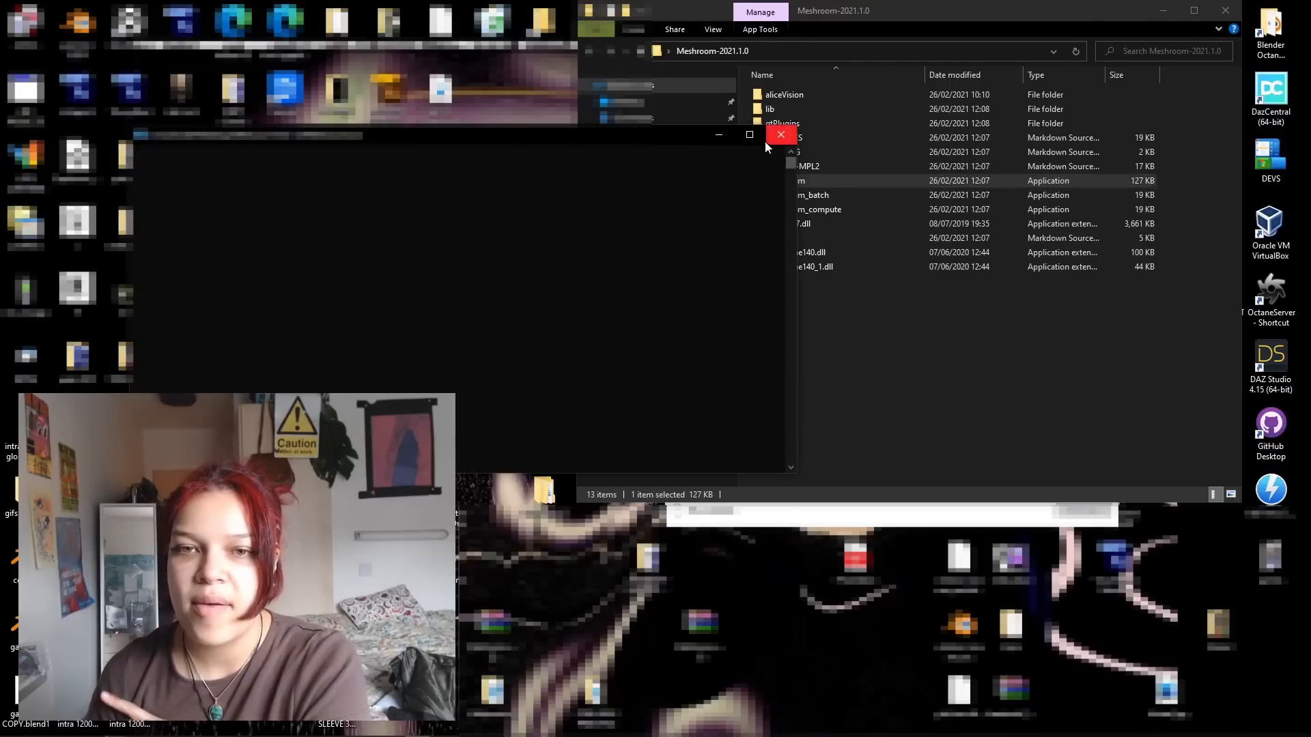
pyautogui.click(756, 138)
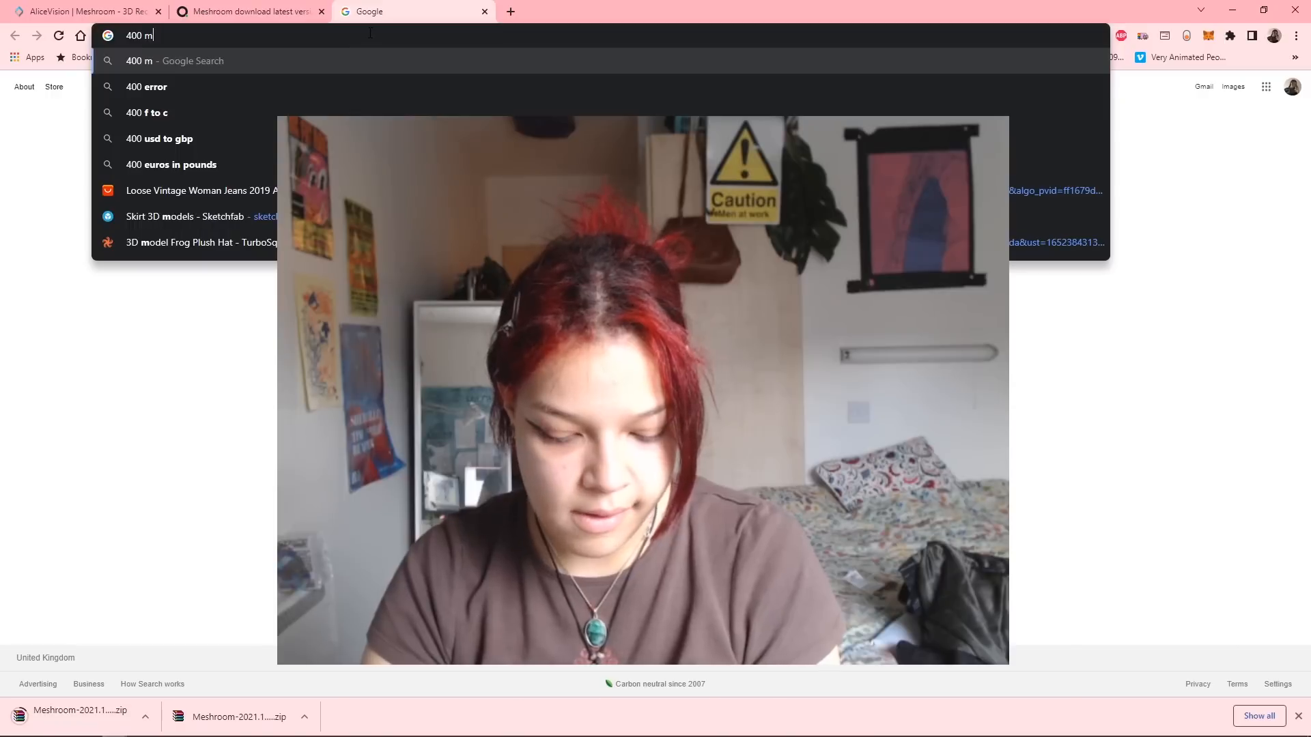
# Step: Search the web for "400 mb to gb"
pyautogui.write('mb to gb')
pyautogui.press('Return')
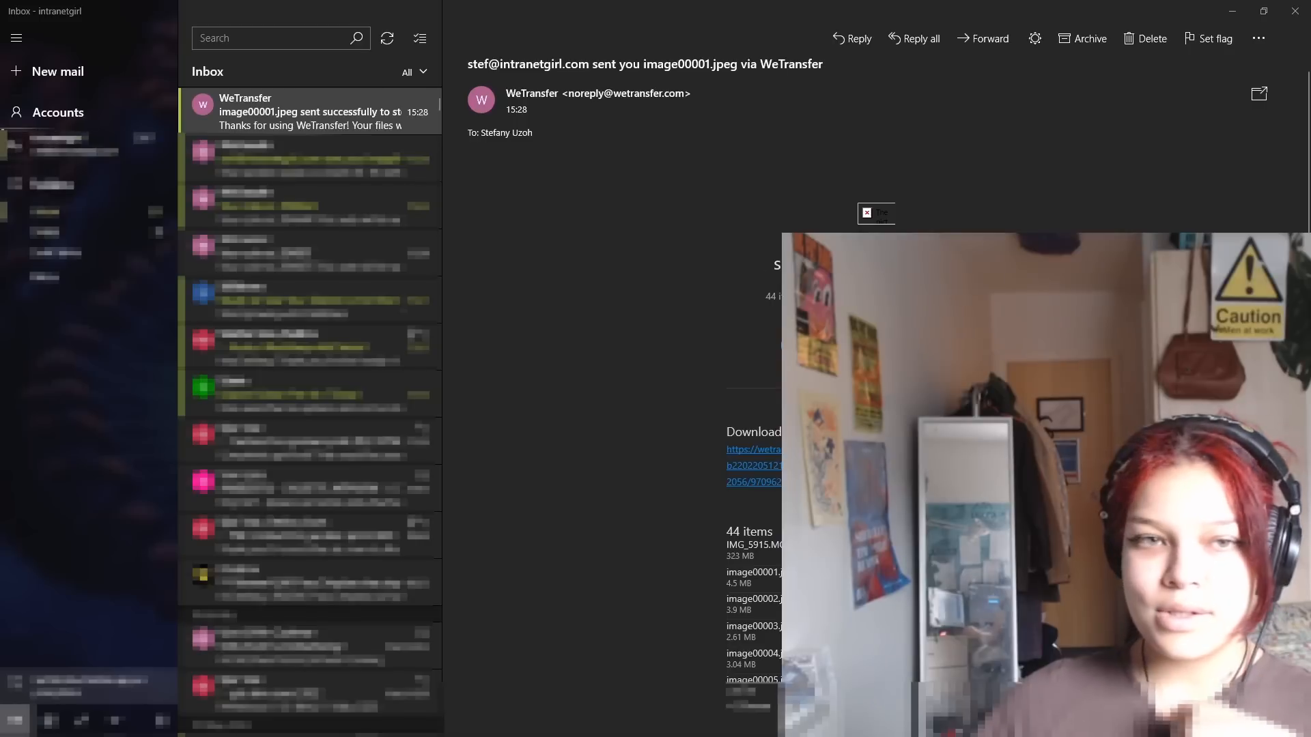
# Step: Open the download link from the newest WeTransfer email in the browser and close the "All set?" page
pyautogui.click(330, 129)
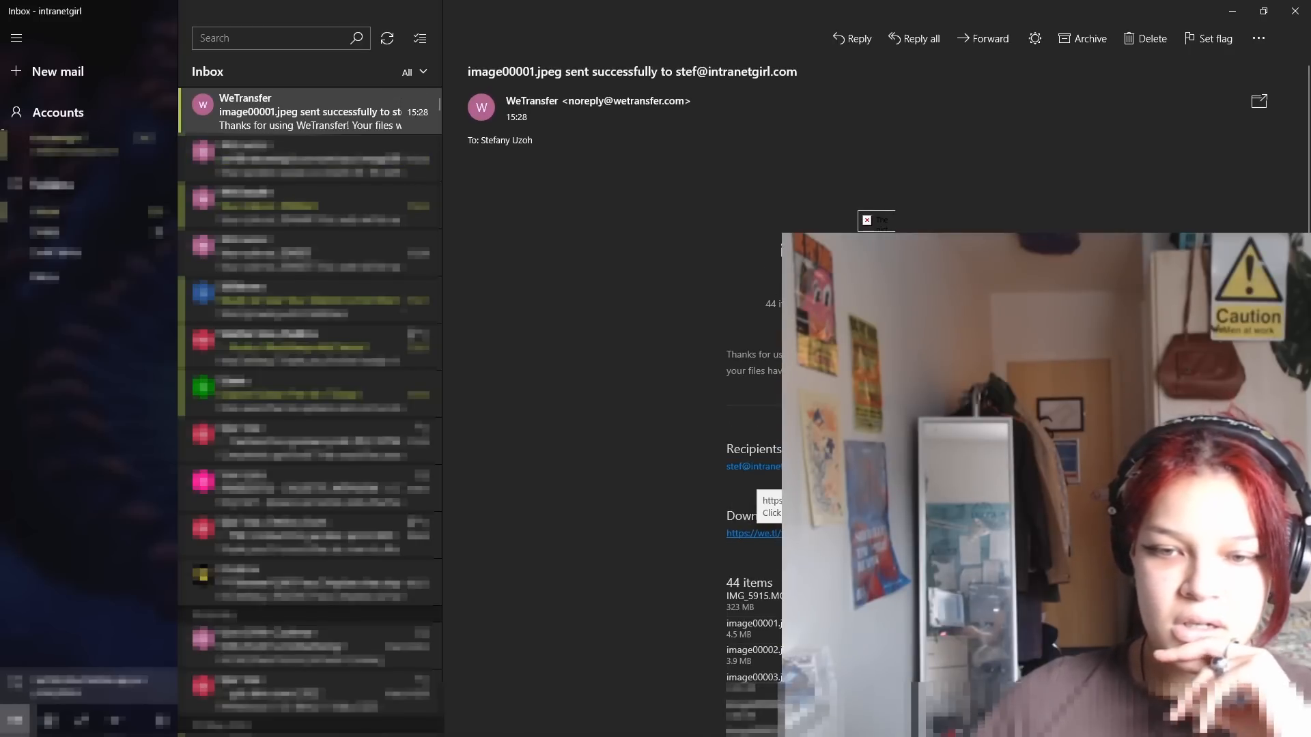
pyautogui.click(750, 533)
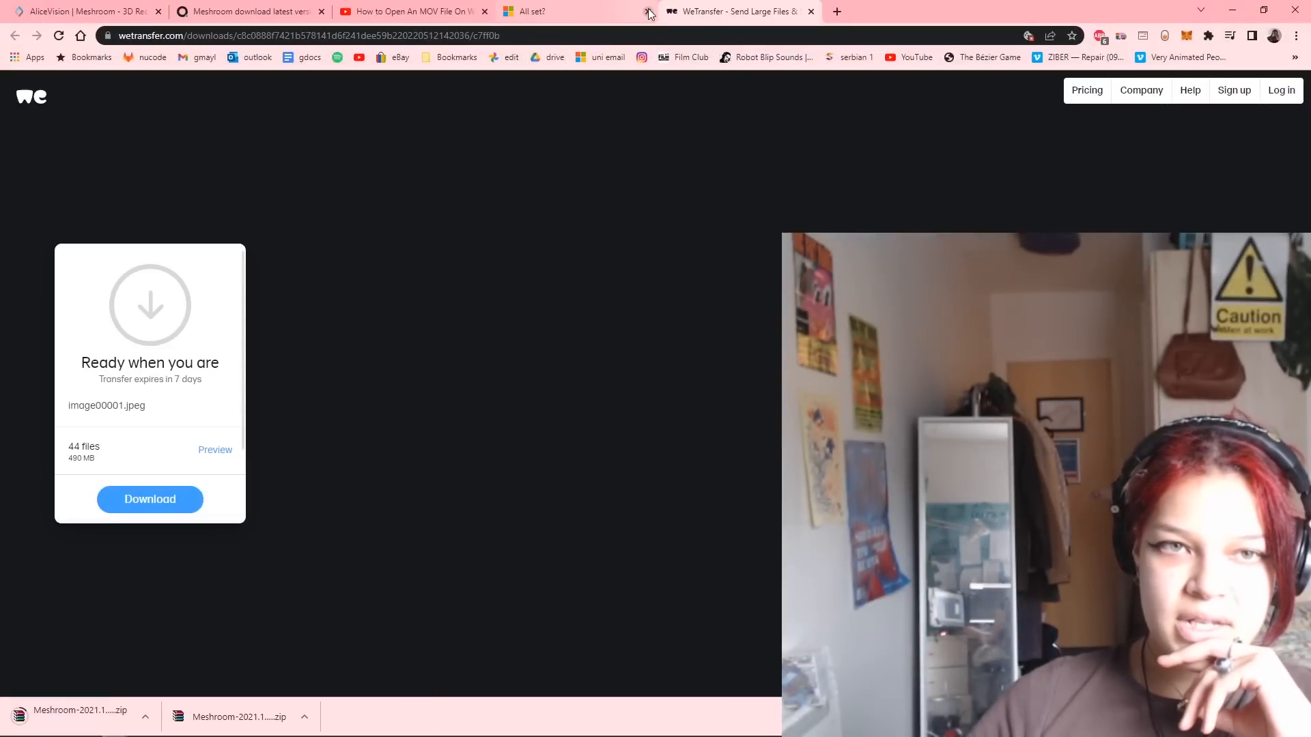
pyautogui.click(647, 12)
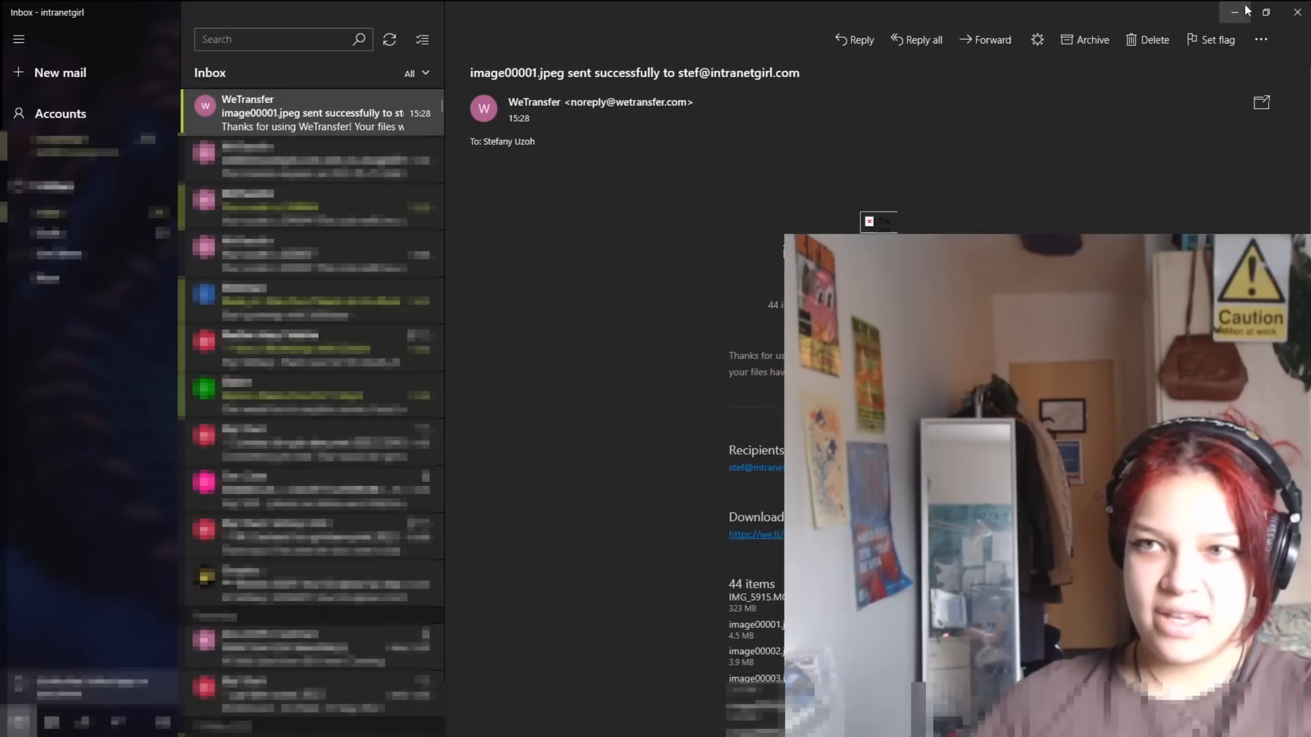
# Step: Create a new desktop folder named "Photogrammetry tutorial" for the project files
pyautogui.click(1248, 11)
pyautogui.rightClick(586, 338)
pyautogui.moveTo(703, 507)
pyautogui.click(768, 509)
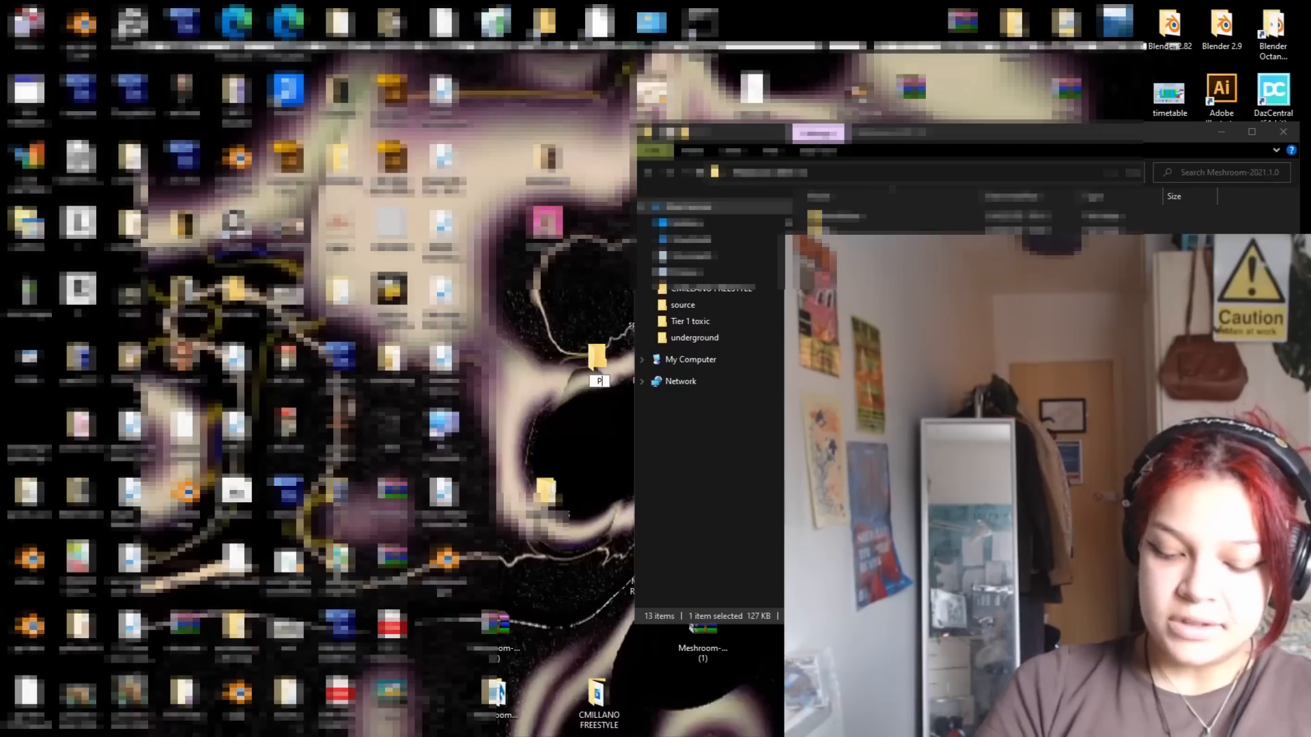
pyautogui.write('Photogrammetr')
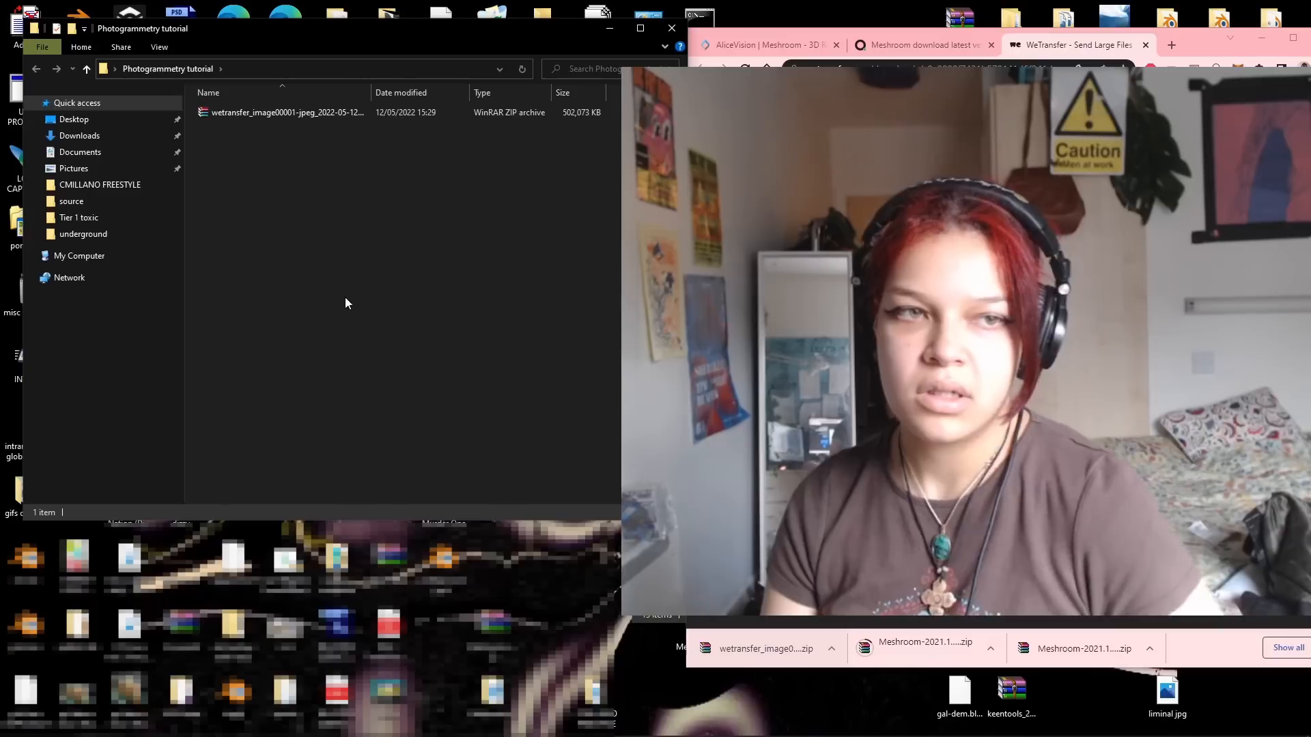
# Step: Create a subfolder named "Skip data" inside the Photogrammetry tutorial folder
pyautogui.rightClick(346, 297)
pyautogui.moveTo(382, 505)
pyautogui.click(535, 508)
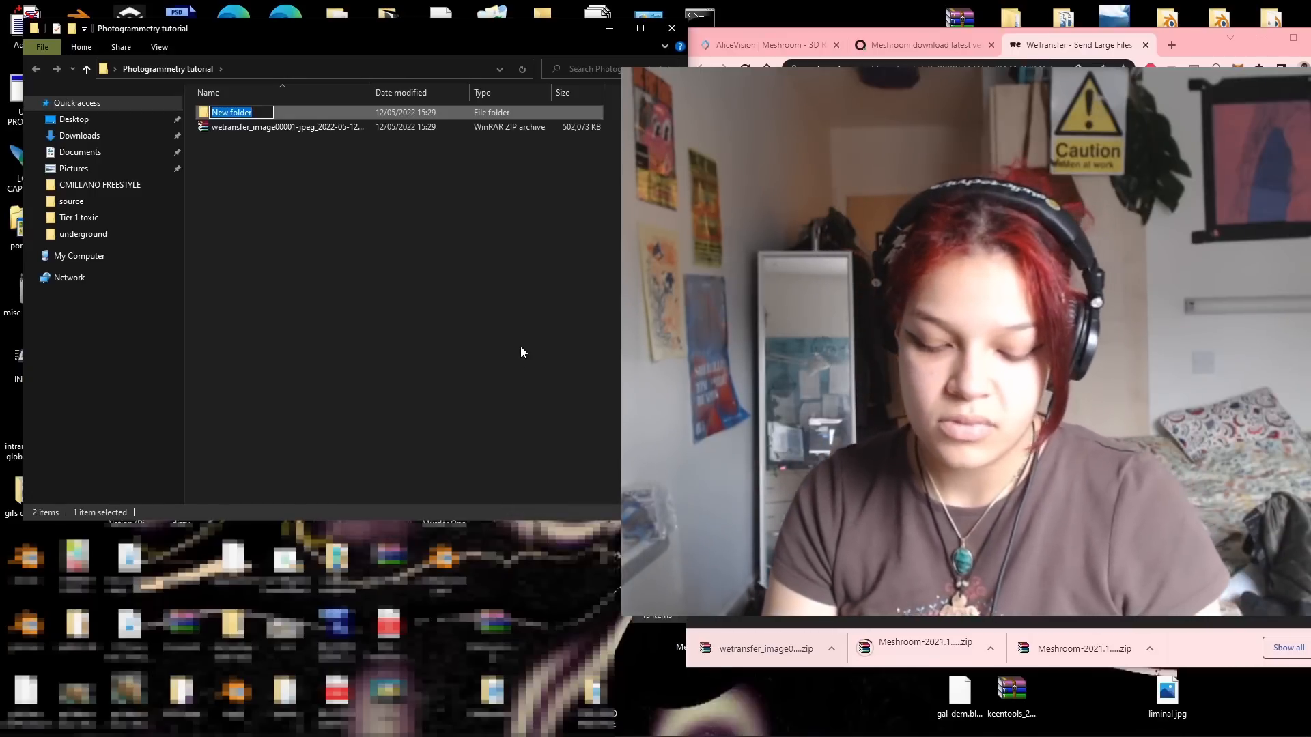
pyautogui.write('Skip data')
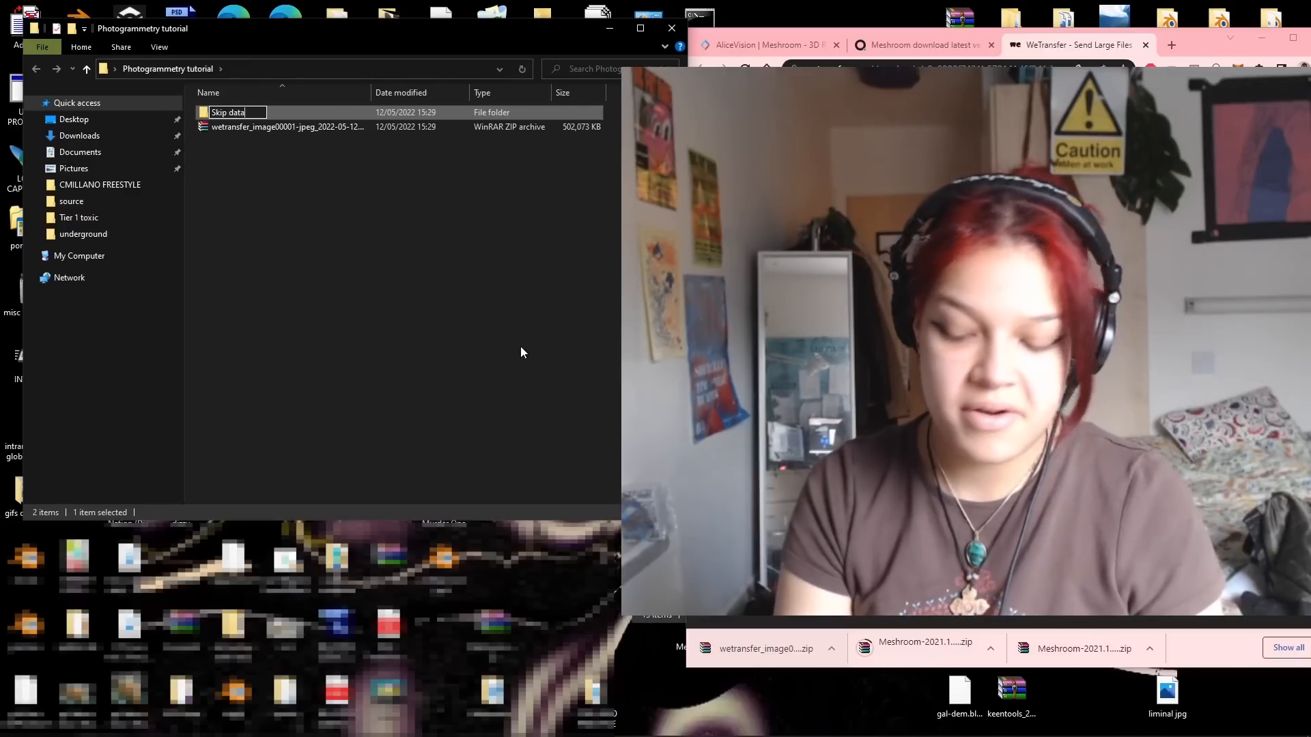
pyautogui.press('Return')
# Step: Move the WeTransfer zip archive into the Skip data folder and extract its contents there
pyautogui.click(296, 128)
pyautogui.moveTo(295, 127); pyautogui.dragTo(251, 113)
pyautogui.doubleClick(256, 114)
pyautogui.rightClick(294, 117)
pyautogui.click(334, 172)
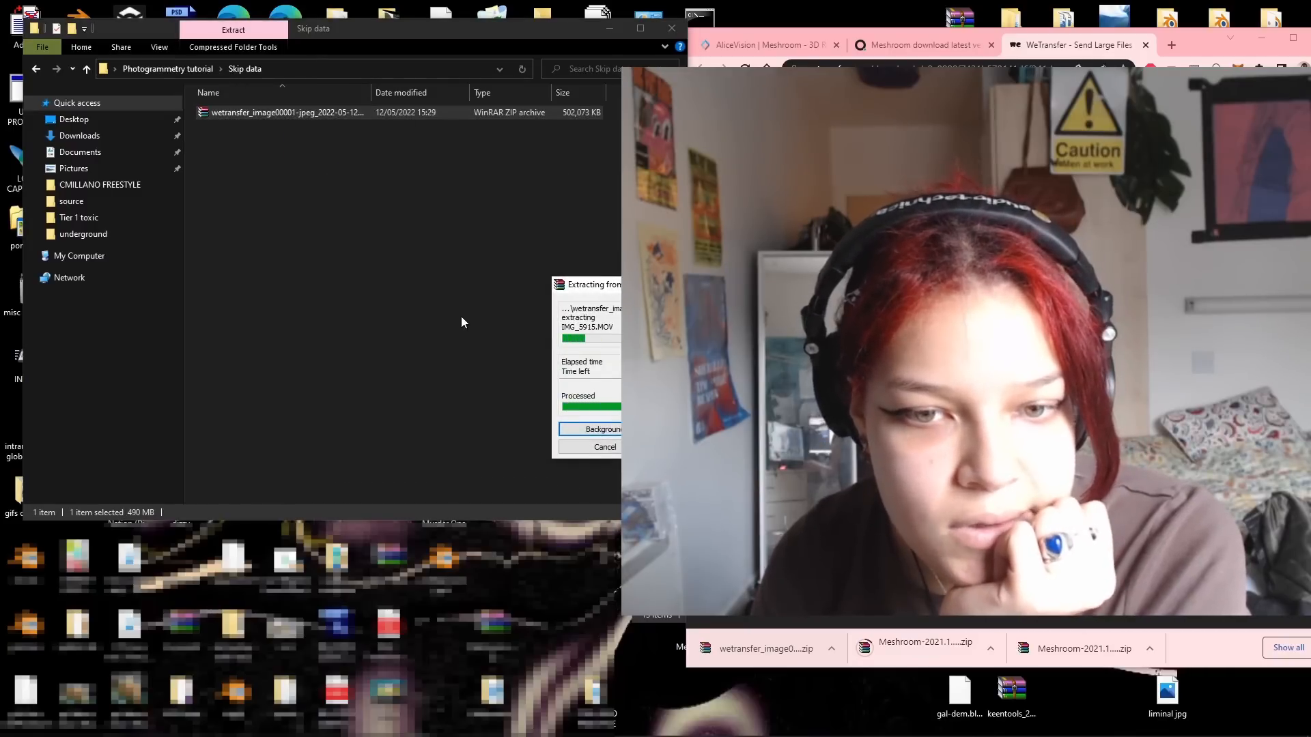
# Step: Play the IMG_5915 video and scrub through it to review the skip footage from all sides
pyautogui.doubleClick(308, 292)
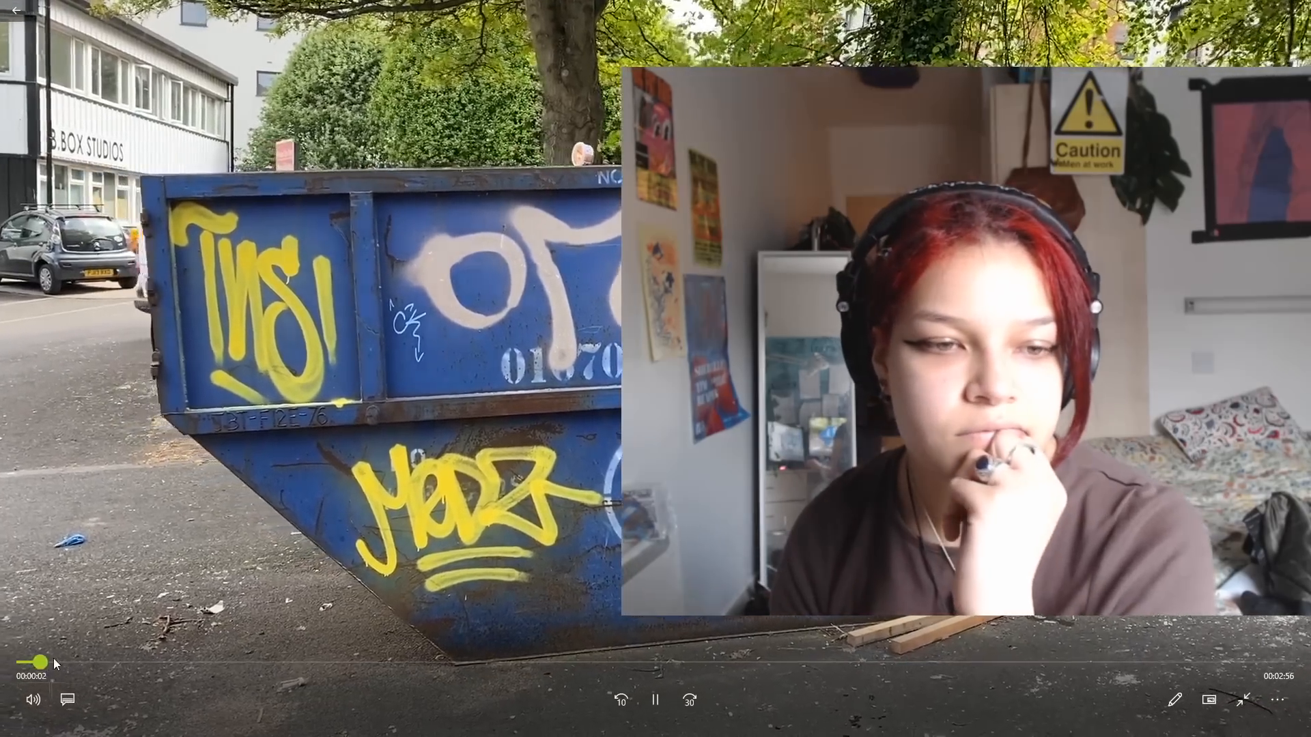
pyautogui.moveTo(54, 662); pyautogui.dragTo(211, 615)
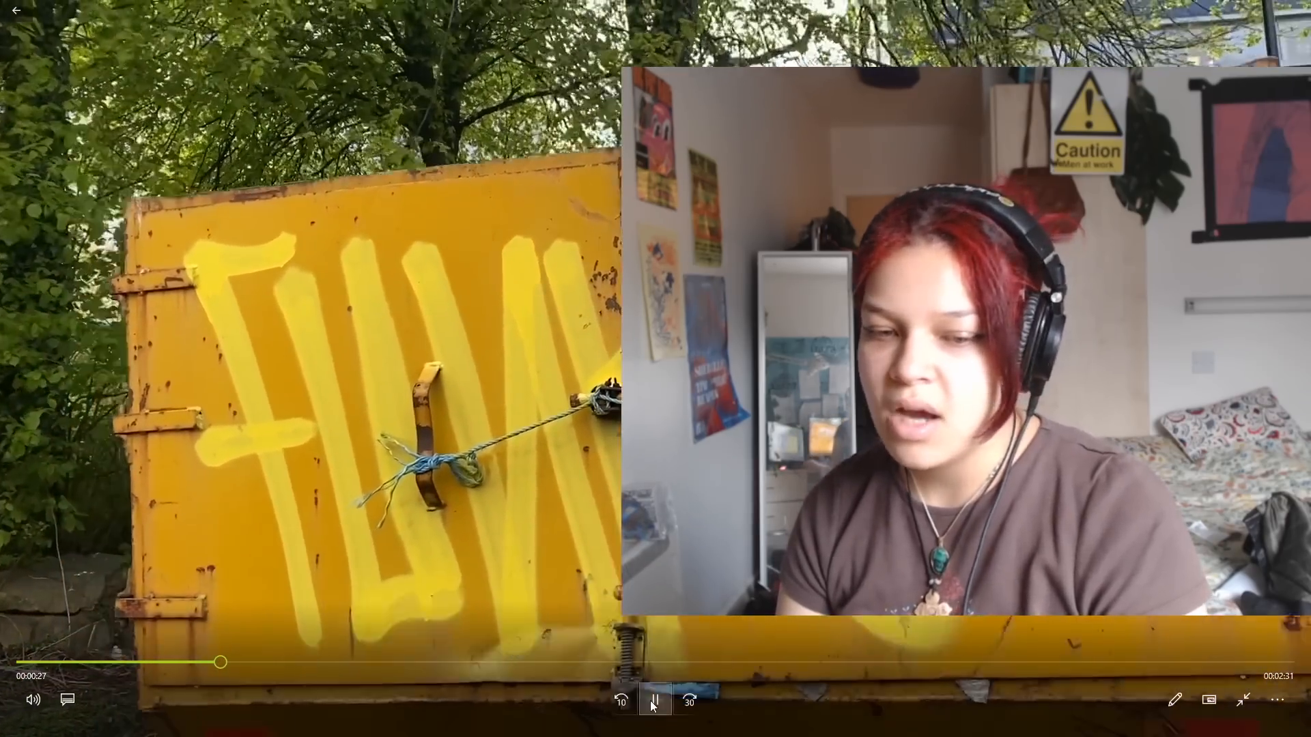
pyautogui.click(655, 700)
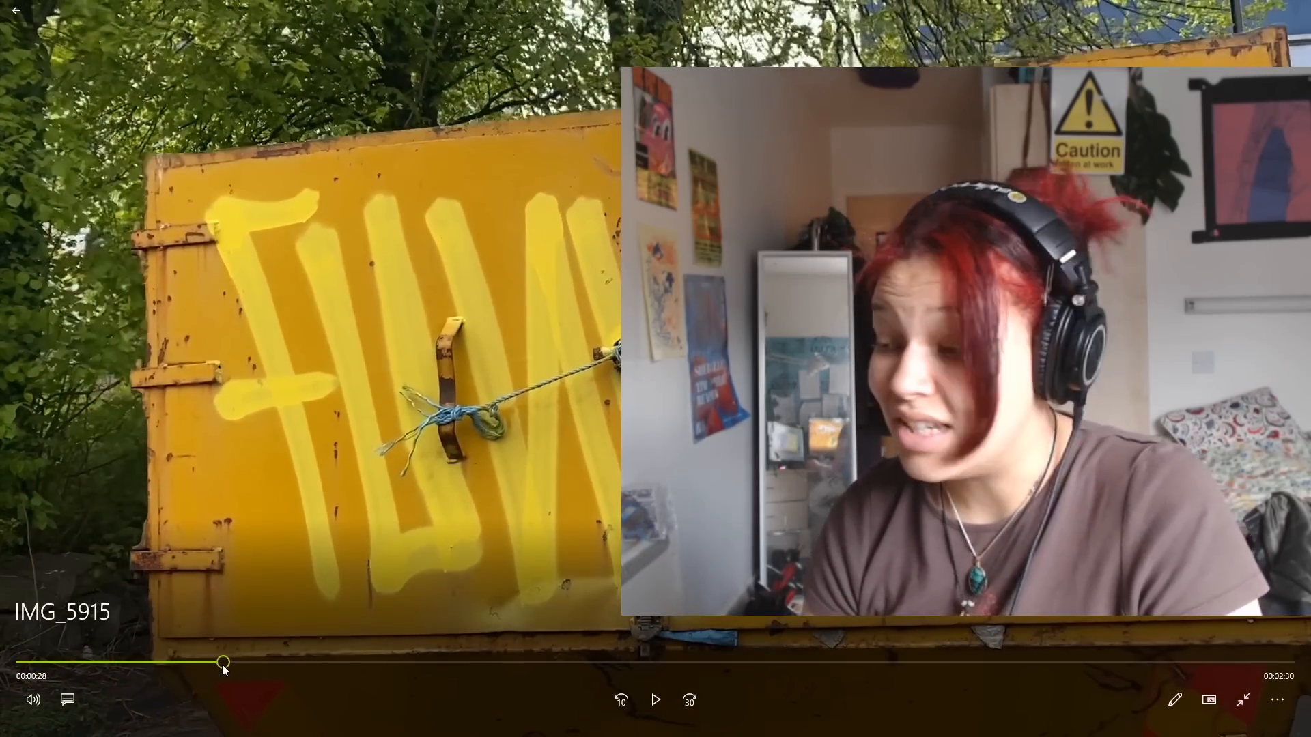
pyautogui.moveTo(222, 662); pyautogui.dragTo(849, 688)
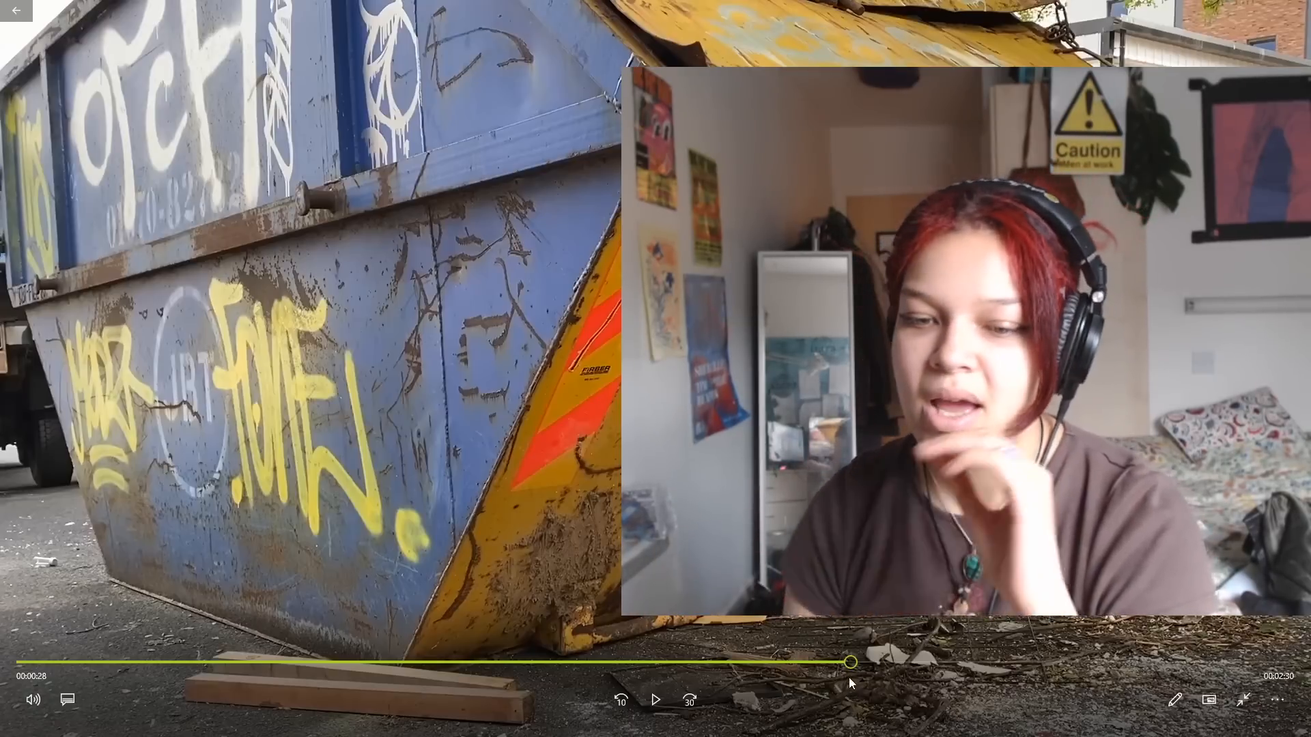
pyautogui.moveTo(847, 663); pyautogui.dragTo(882, 665)
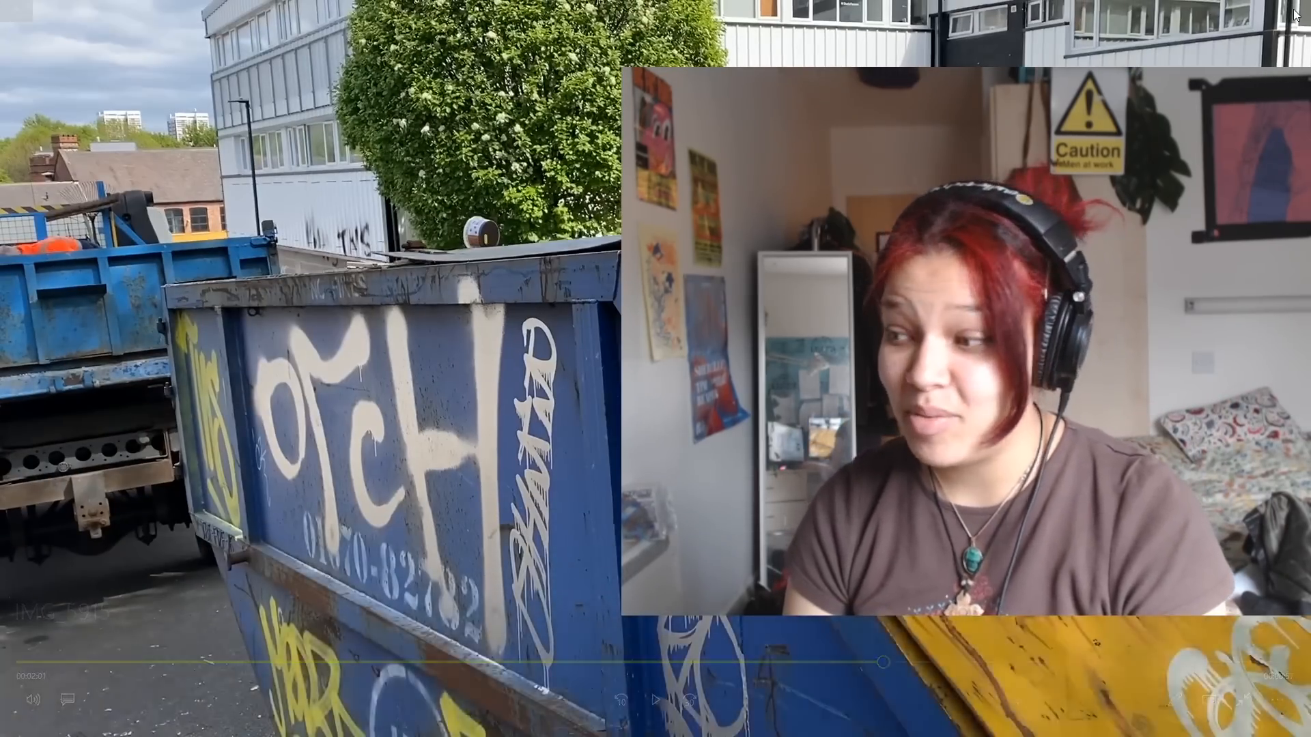
pyautogui.moveTo(1292, 14)
pyautogui.click(1293, 15)
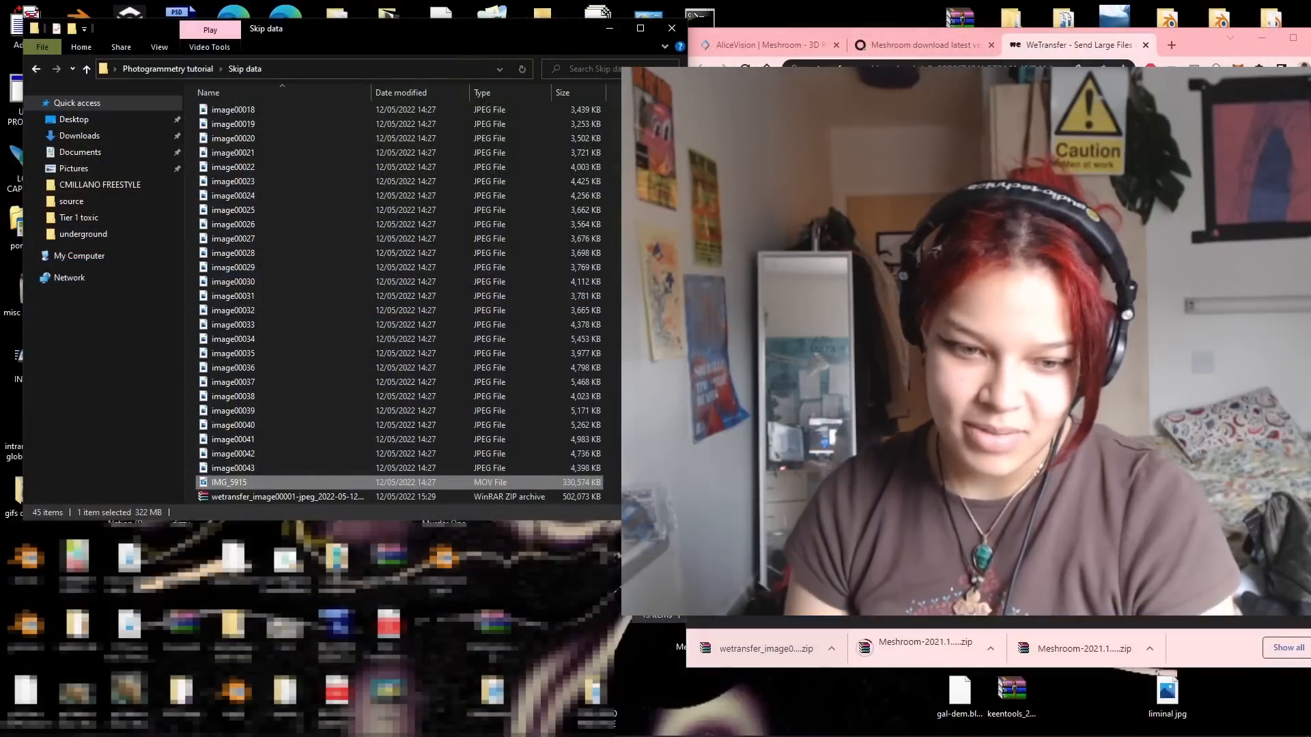
# Step: Launch Blender and start a new Video Editing file
pyautogui.press('super')
pyautogui.write('blender')
pyautogui.press('Return')
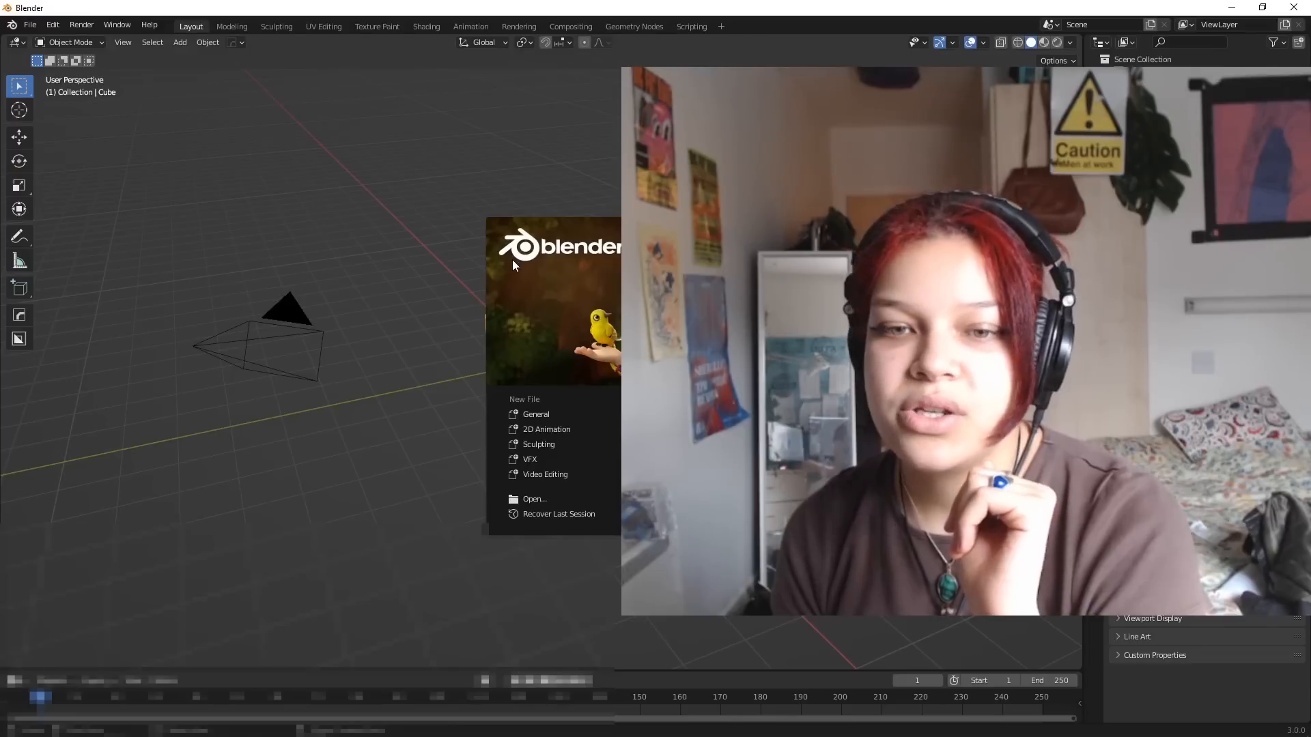
pyautogui.click(565, 474)
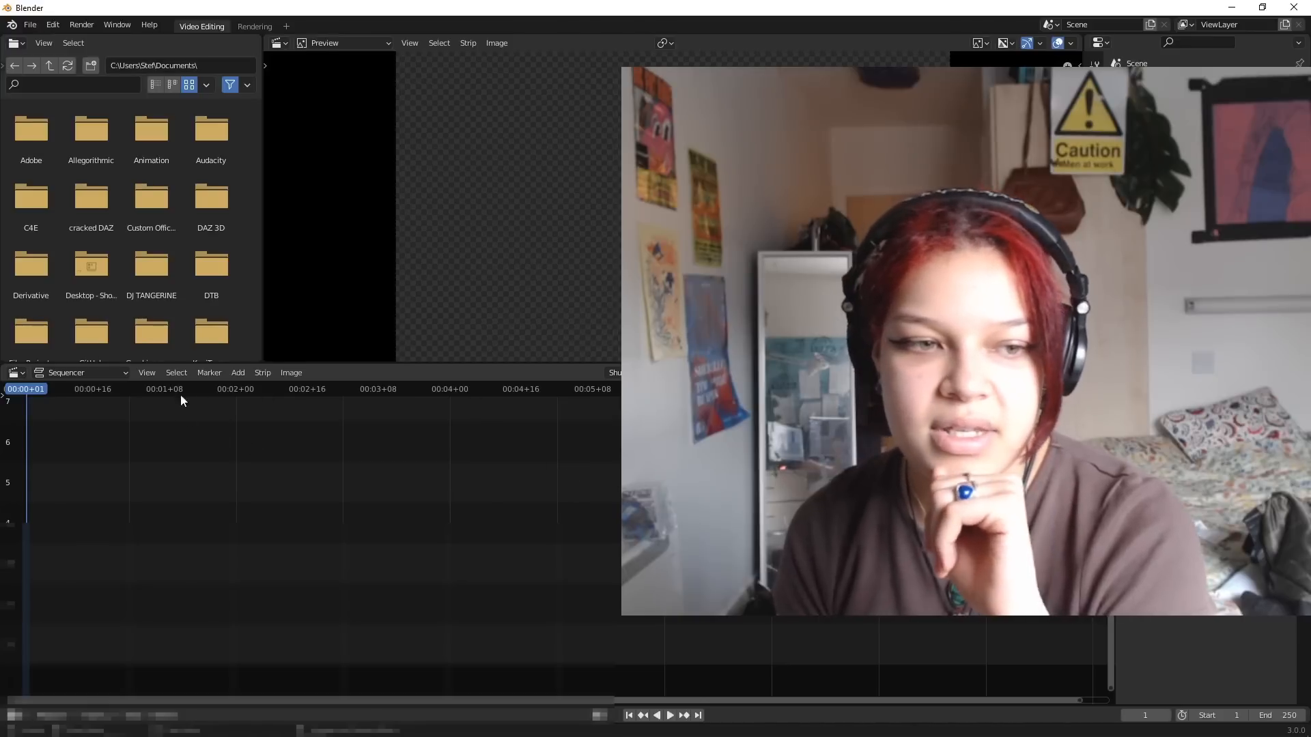
# Step: Add IMG_5915.MOV from the desktop's Photogrammetry tutorial/Skip data folder to the sequencer as a movie strip
pyautogui.click(253, 435)
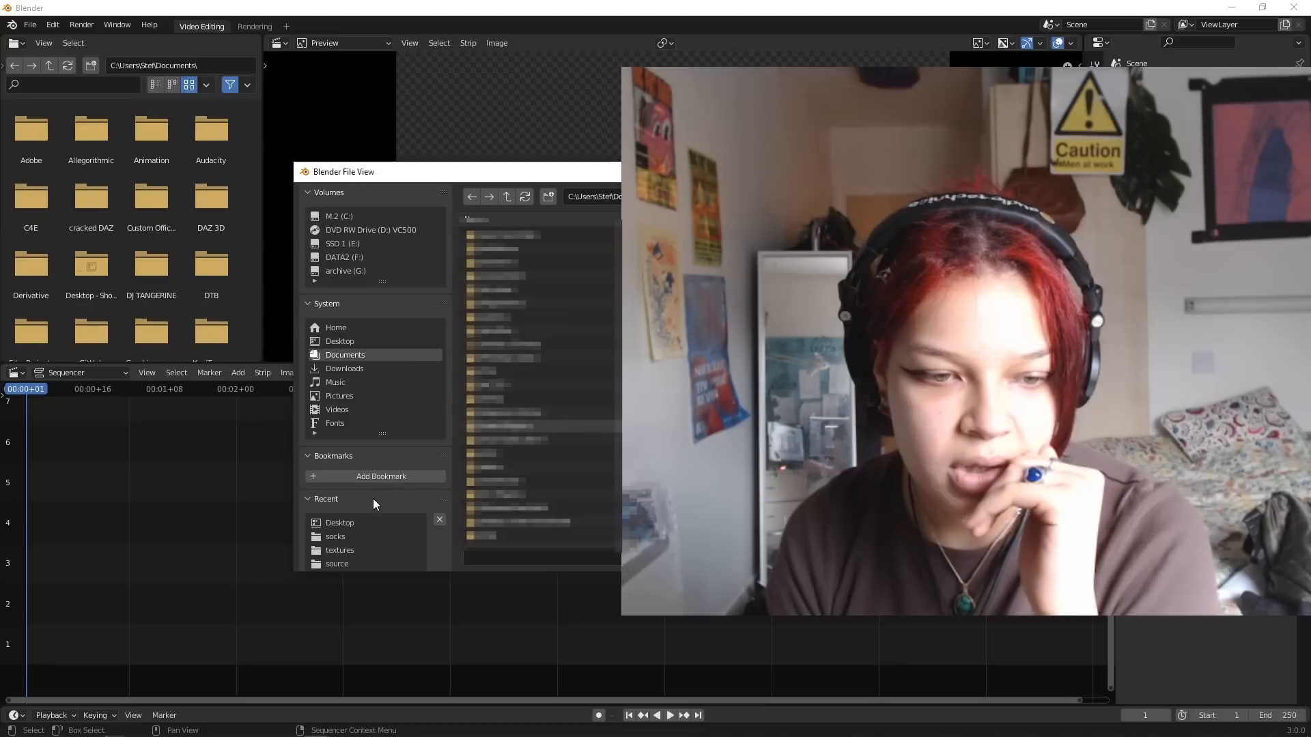
pyautogui.doubleClick(369, 524)
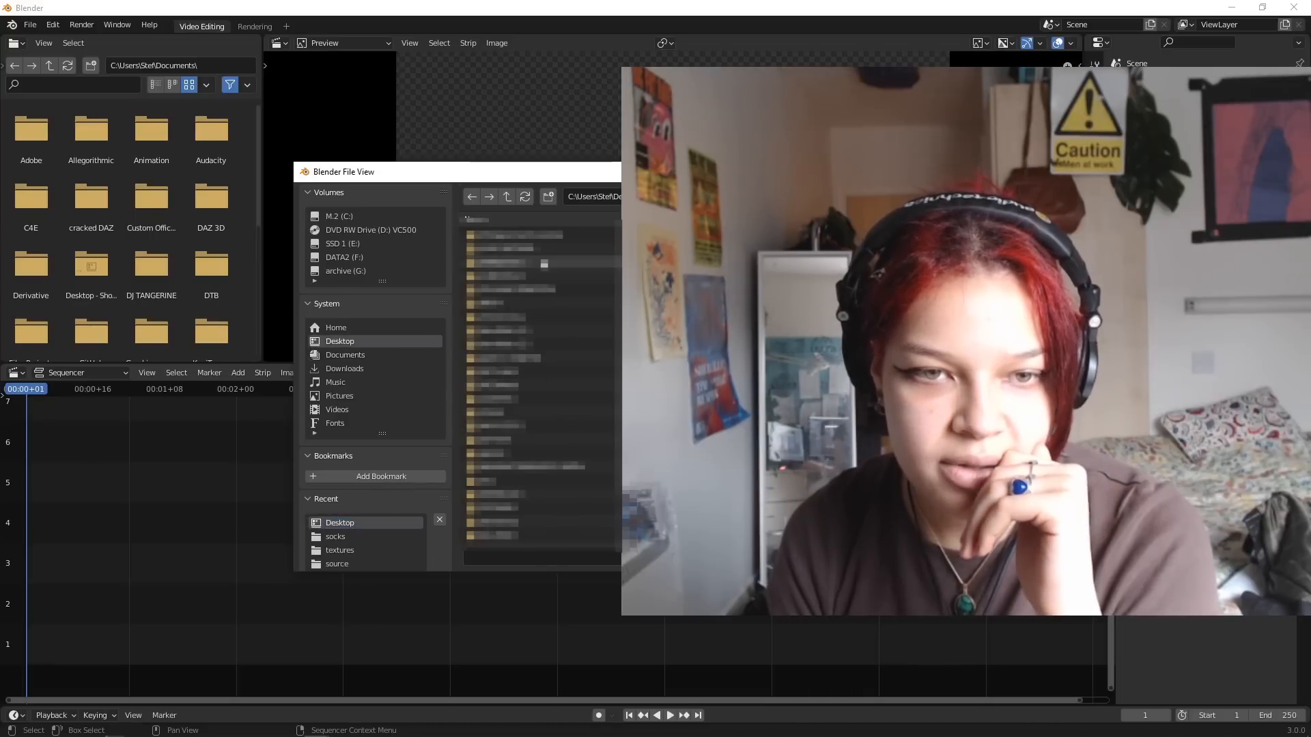
pyautogui.doubleClick(535, 236)
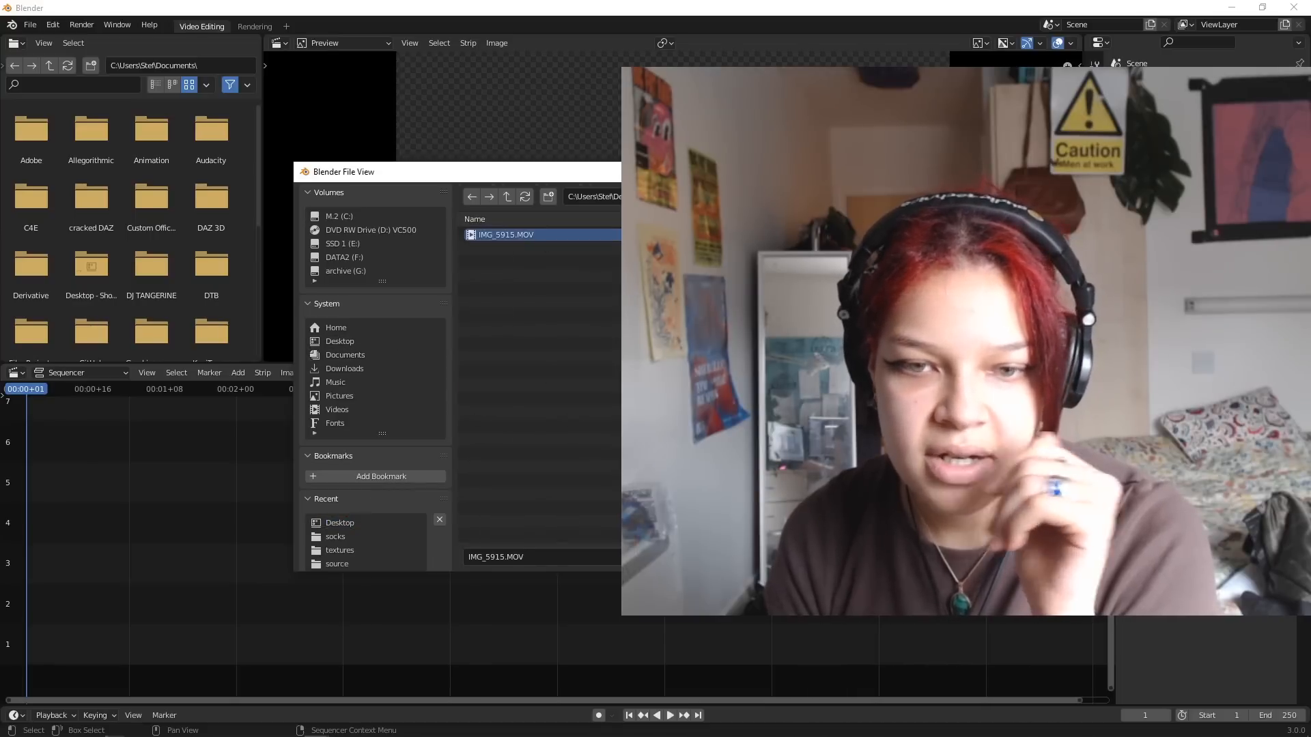
pyautogui.press('Return')
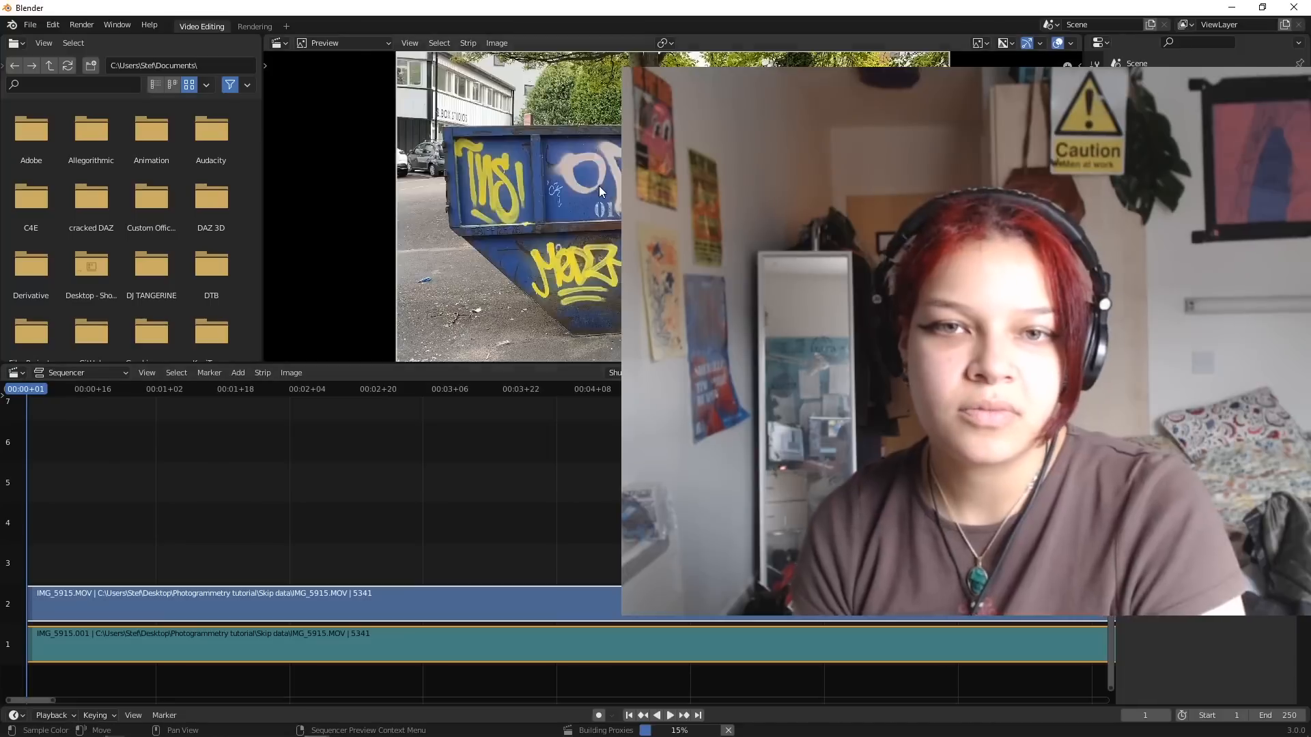
# Step: Play back the imported movie strip and check its full length in the sequencer
pyautogui.press('space')
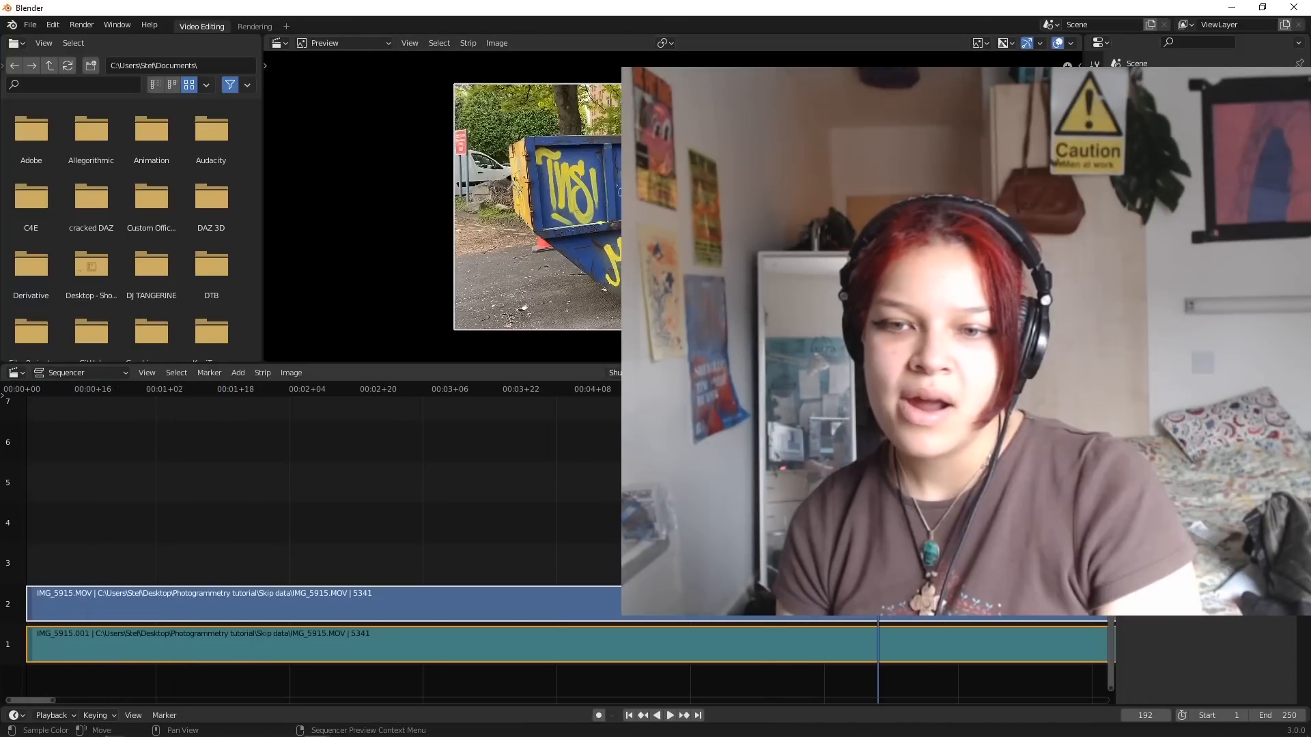
pyautogui.scroll(-2, 560, 519)
pyautogui.scroll(-8, 557, 512)
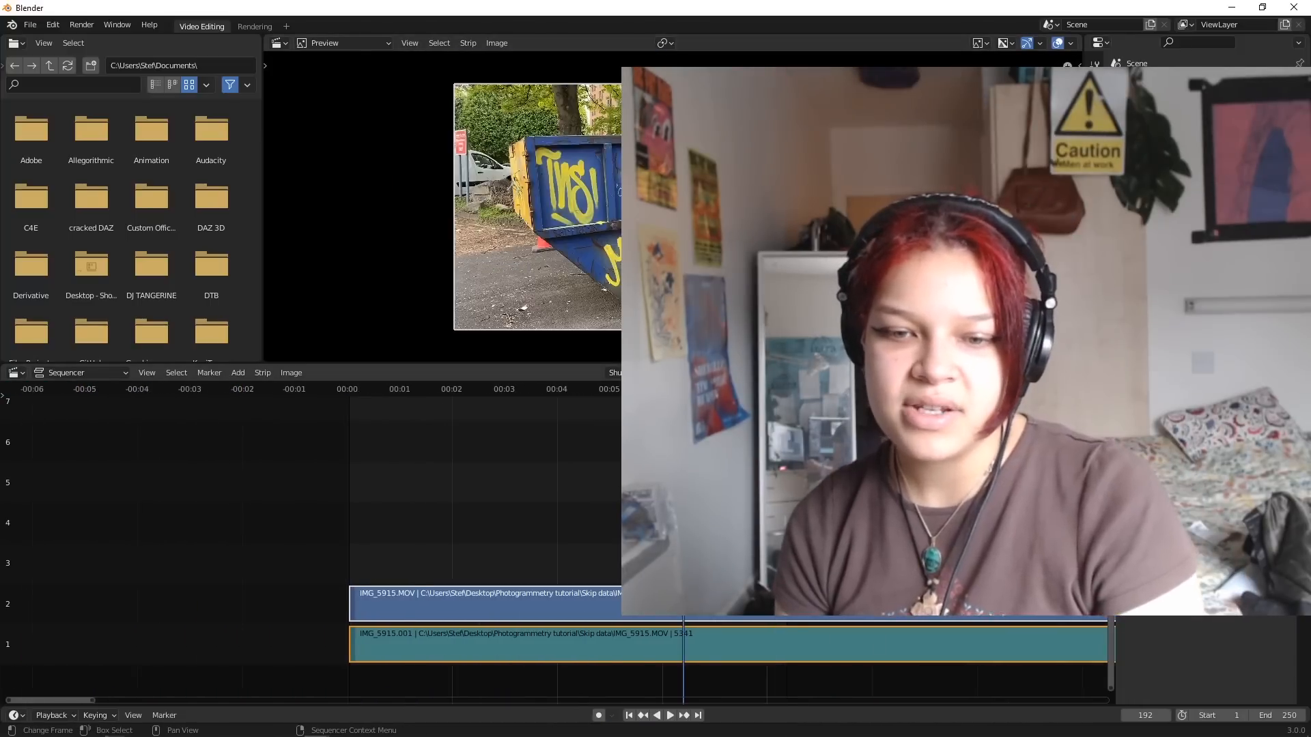
pyautogui.scroll(-4, 557, 512)
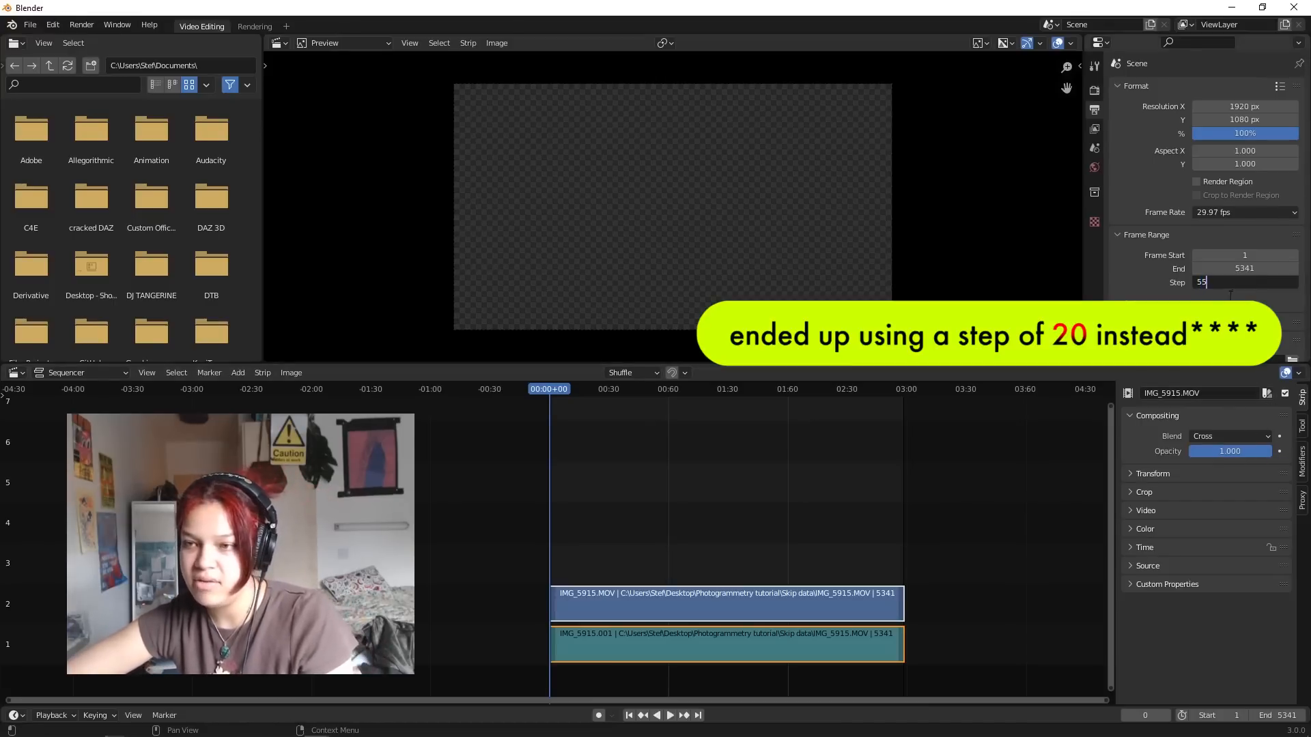
# Step: Set the frame step to 55 and the output file format to PNG
pyautogui.press('Return')
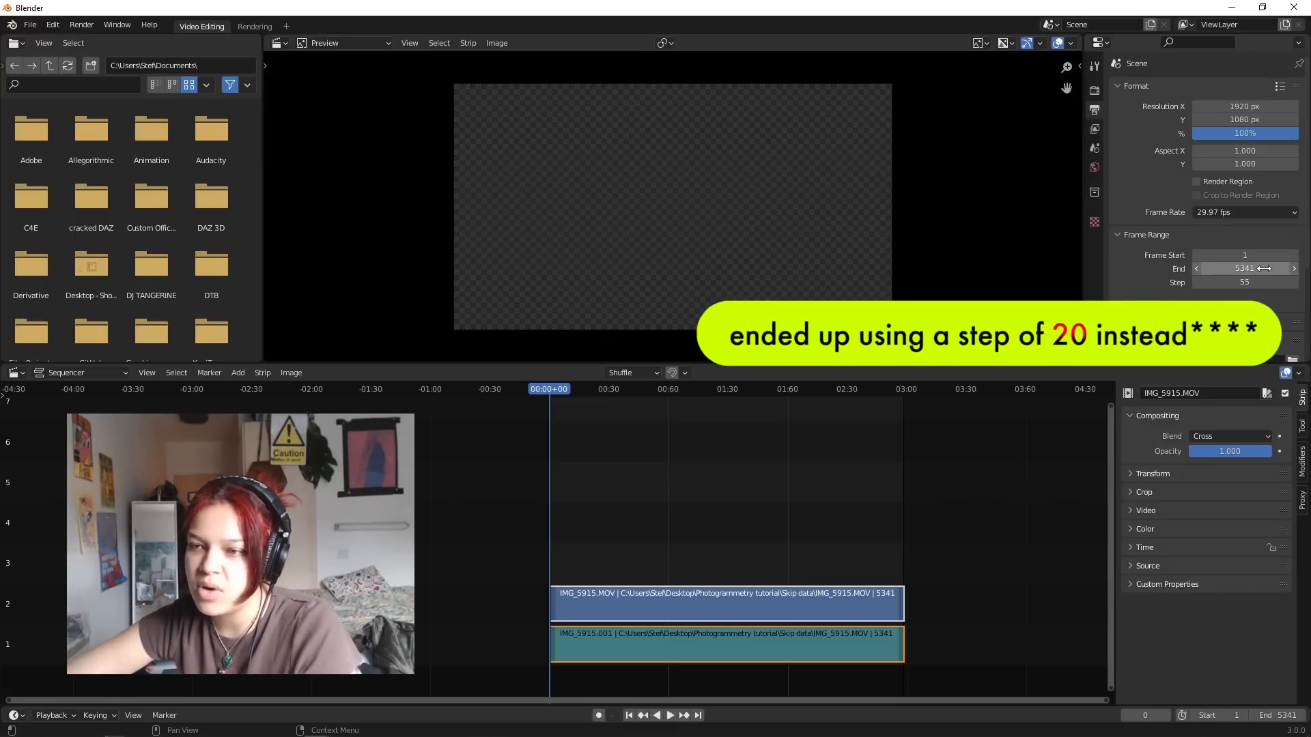
pyautogui.scroll(-5, 1270, 286)
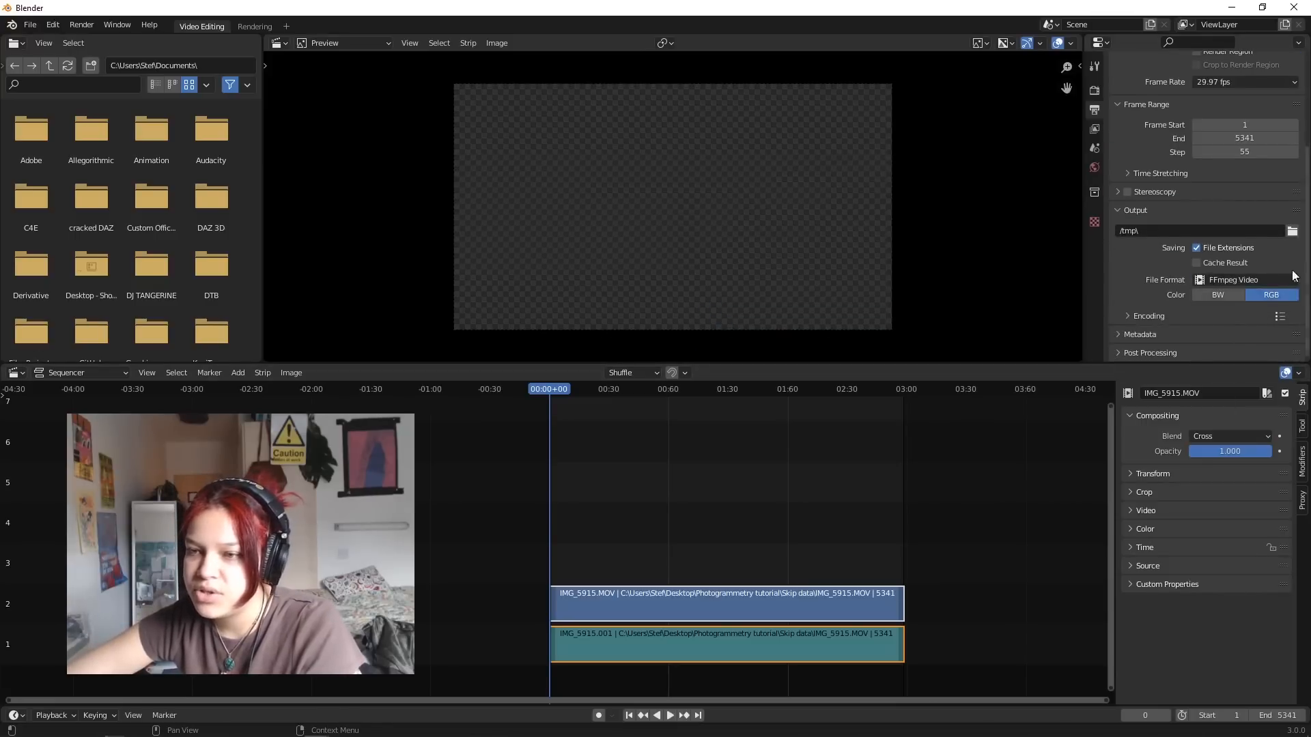
pyautogui.click(1289, 281)
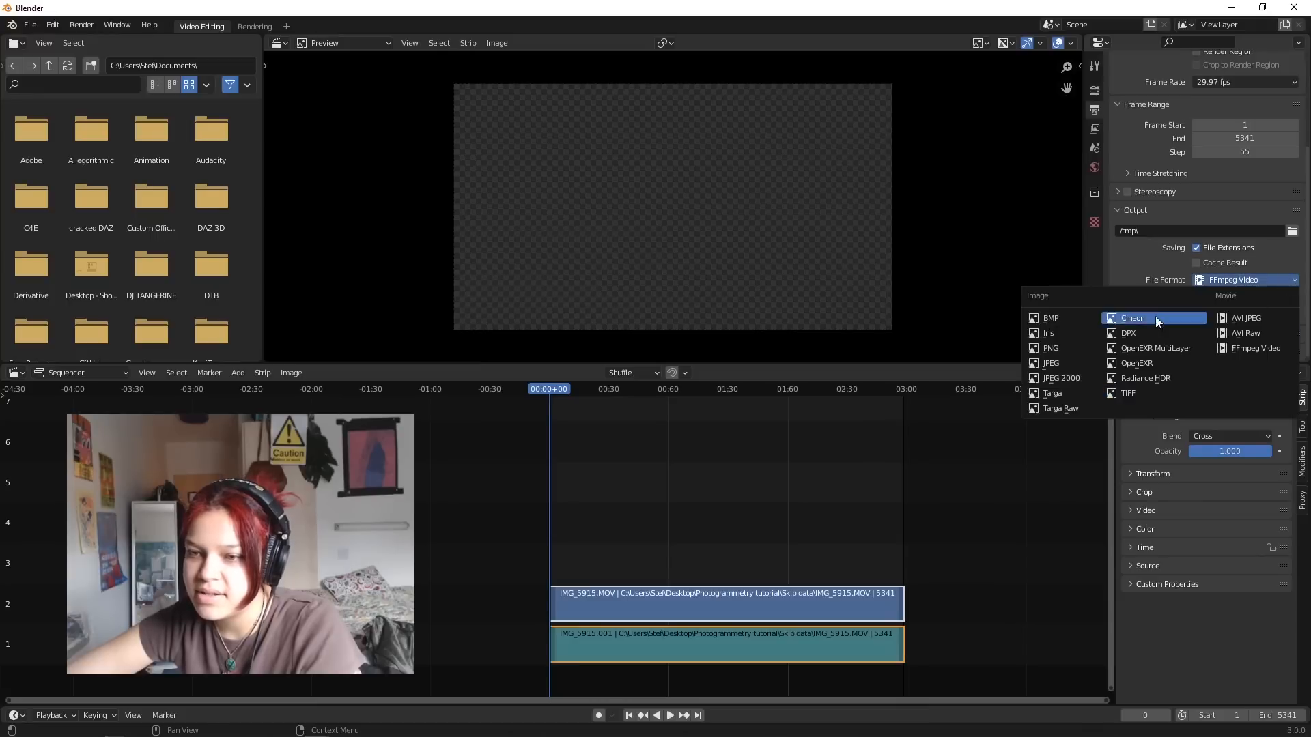
pyautogui.click(1083, 348)
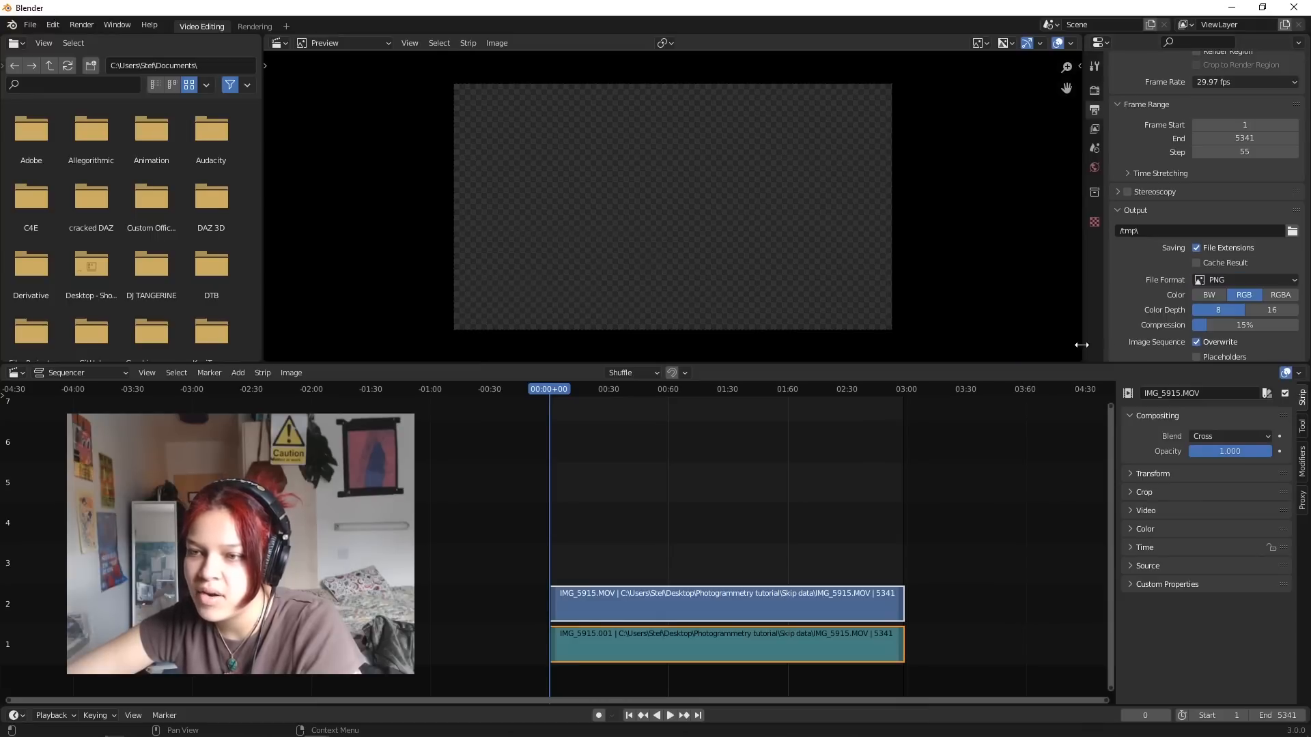
# Step: Browse for the output path and create a new folder inside the desktop's Photogrammetry tutorial/Skip data folder
pyautogui.click(1292, 232)
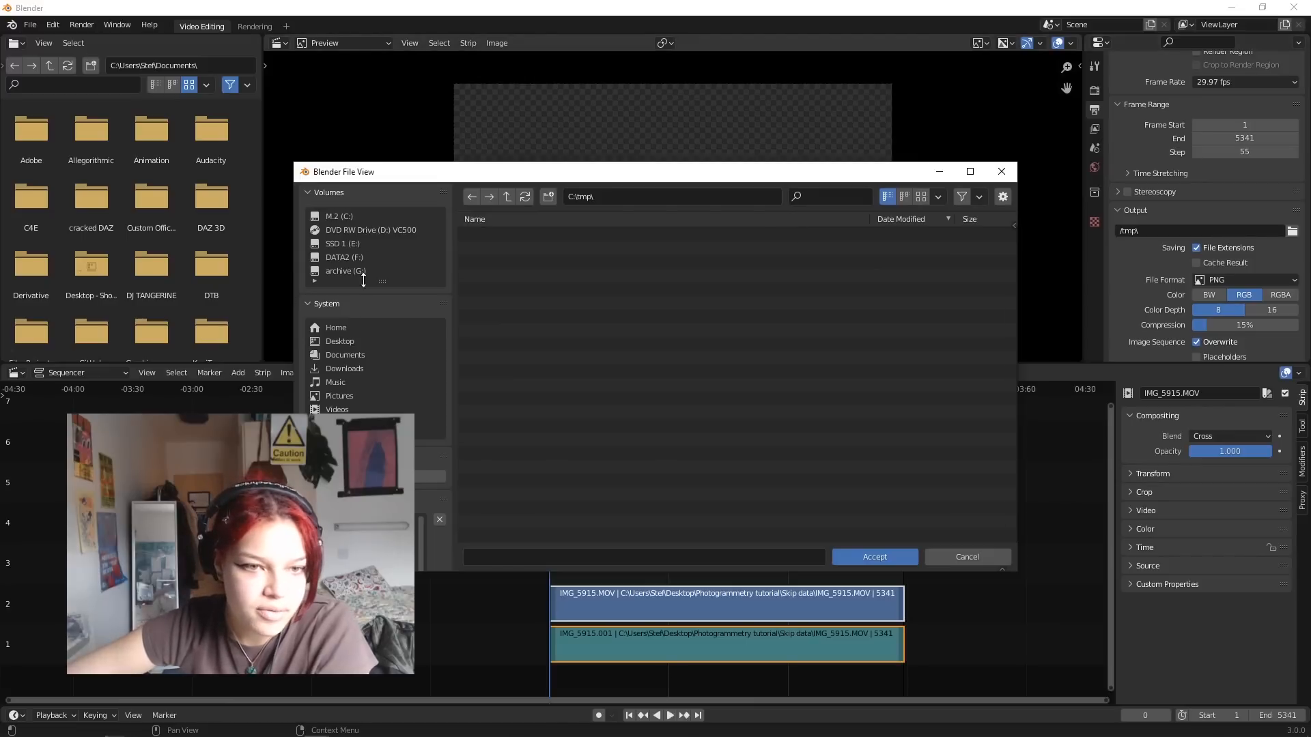
pyautogui.click(342, 342)
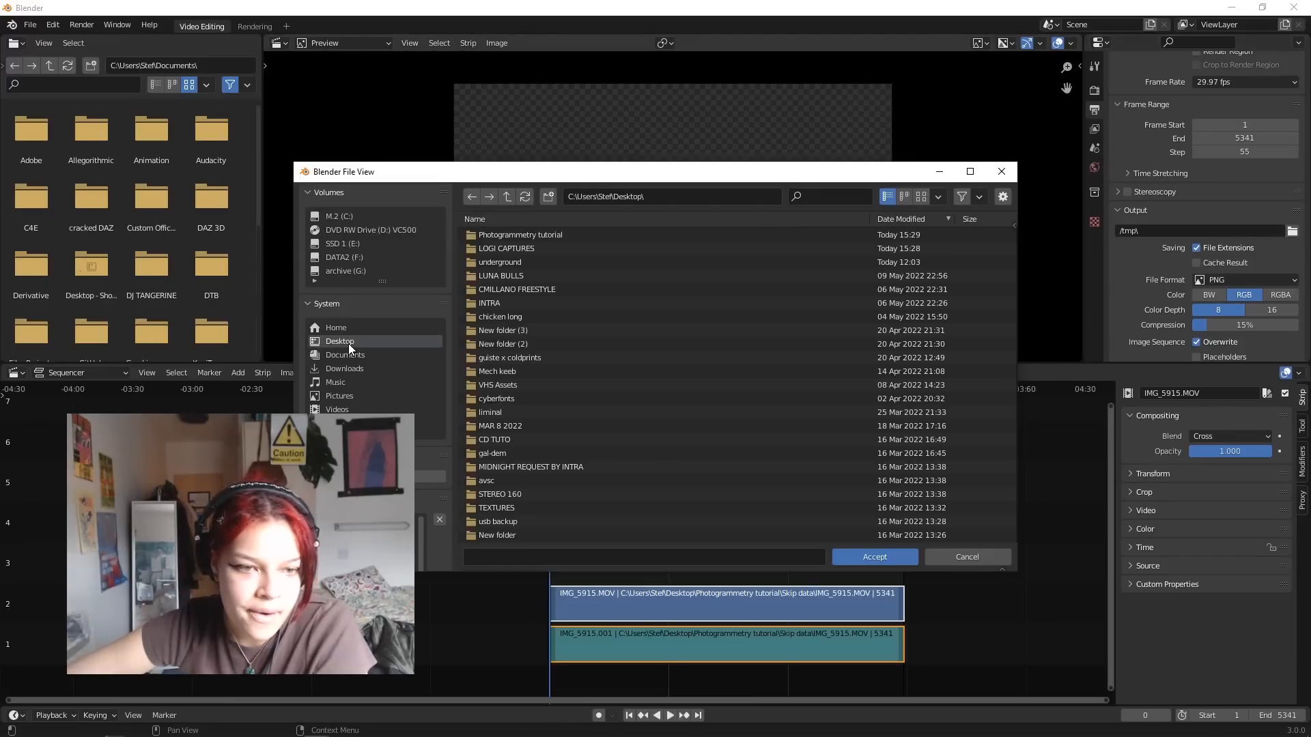
pyautogui.doubleClick(493, 233)
pyautogui.doubleClick(503, 234)
pyautogui.click(549, 198)
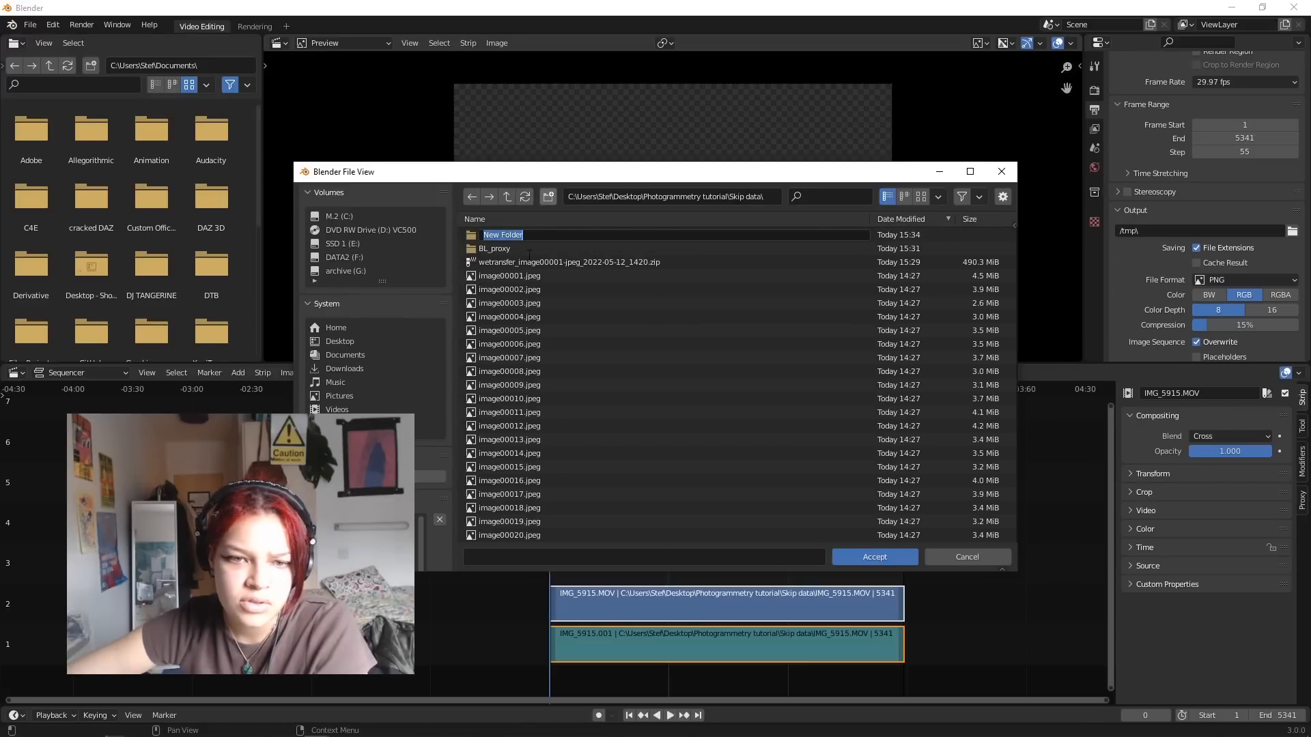
pyautogui.click(522, 254)
pyautogui.click(522, 252)
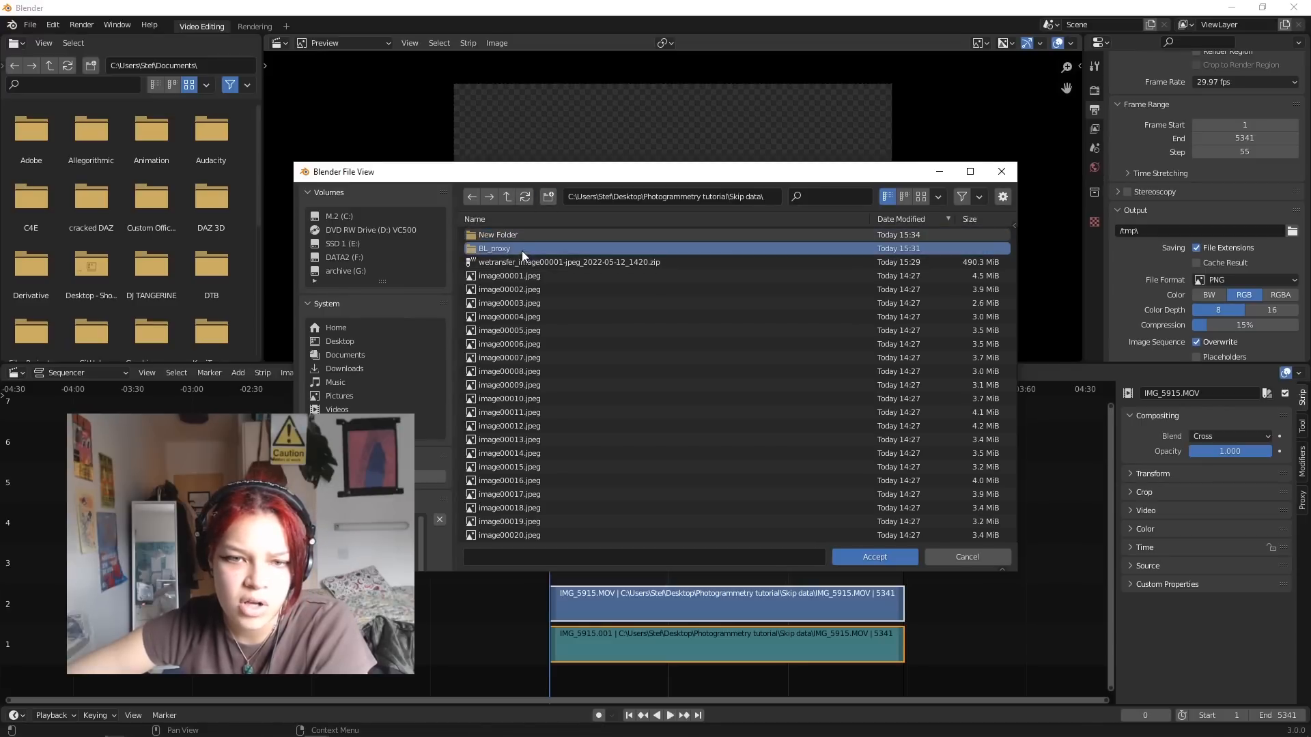
pyautogui.doubleClick(528, 235)
pyautogui.click(523, 557)
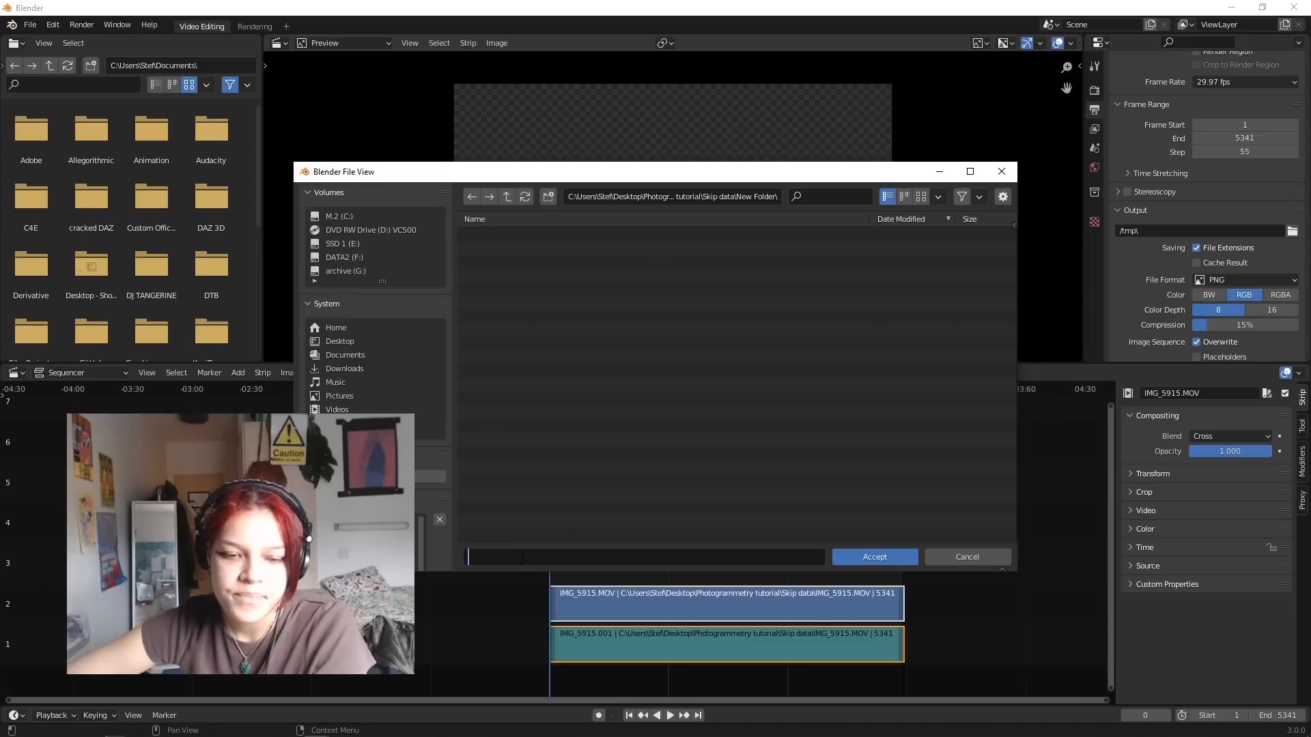
# Step: Rename the new folder in Skip data to Blender stills and set it as the output path
pyautogui.click(501, 195)
pyautogui.click(496, 233)
pyautogui.rightClick(496, 233)
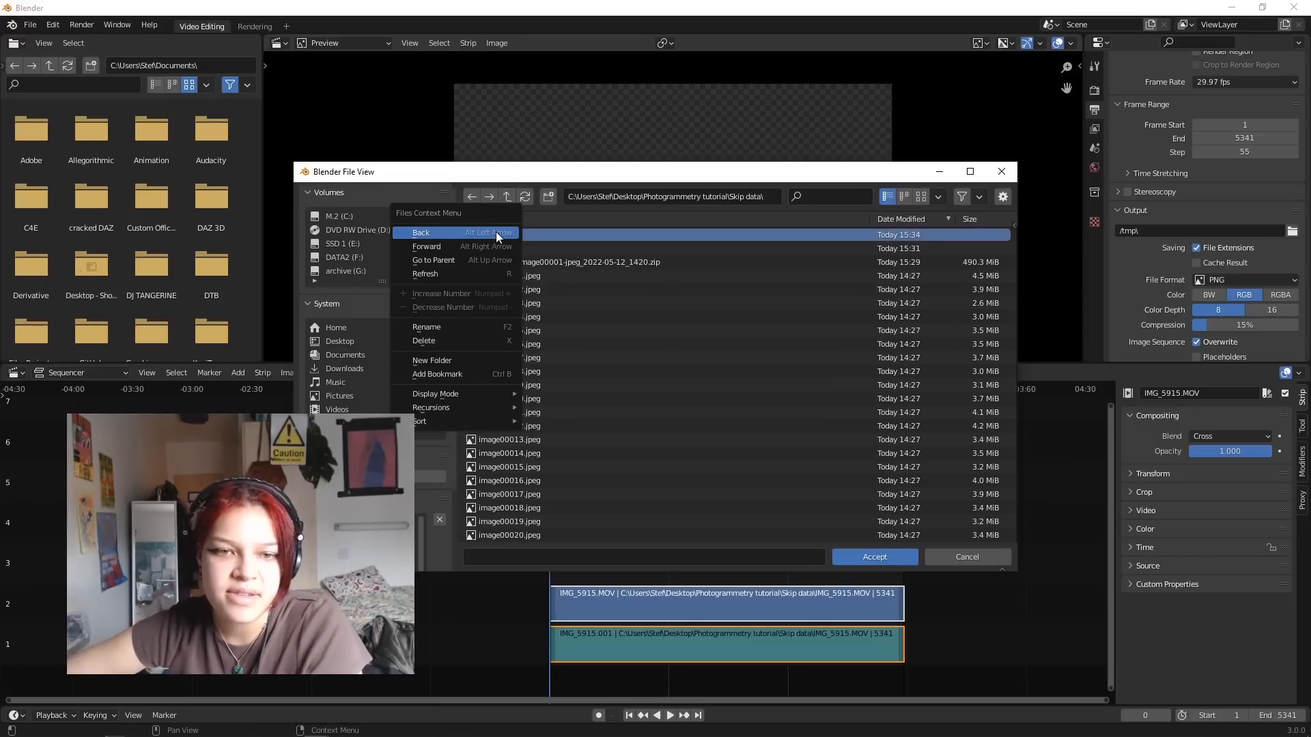
pyautogui.click(501, 327)
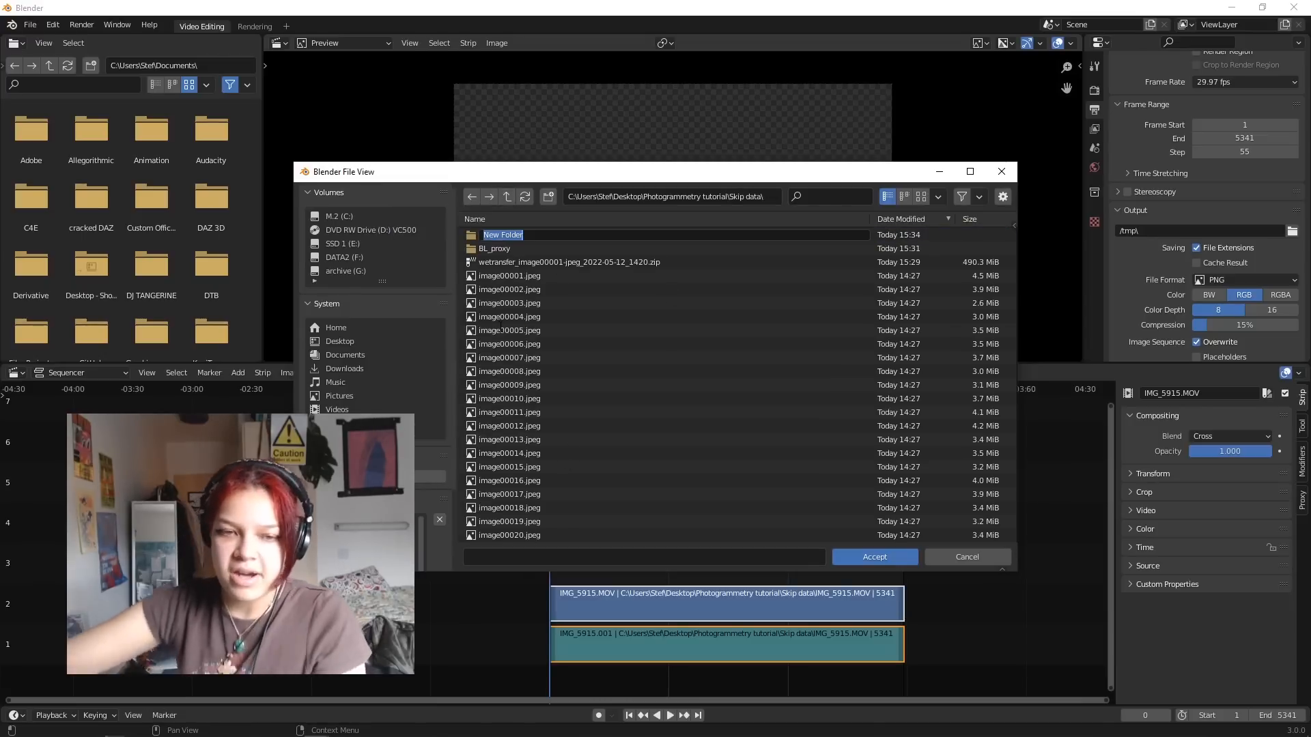
pyautogui.write('Blende')
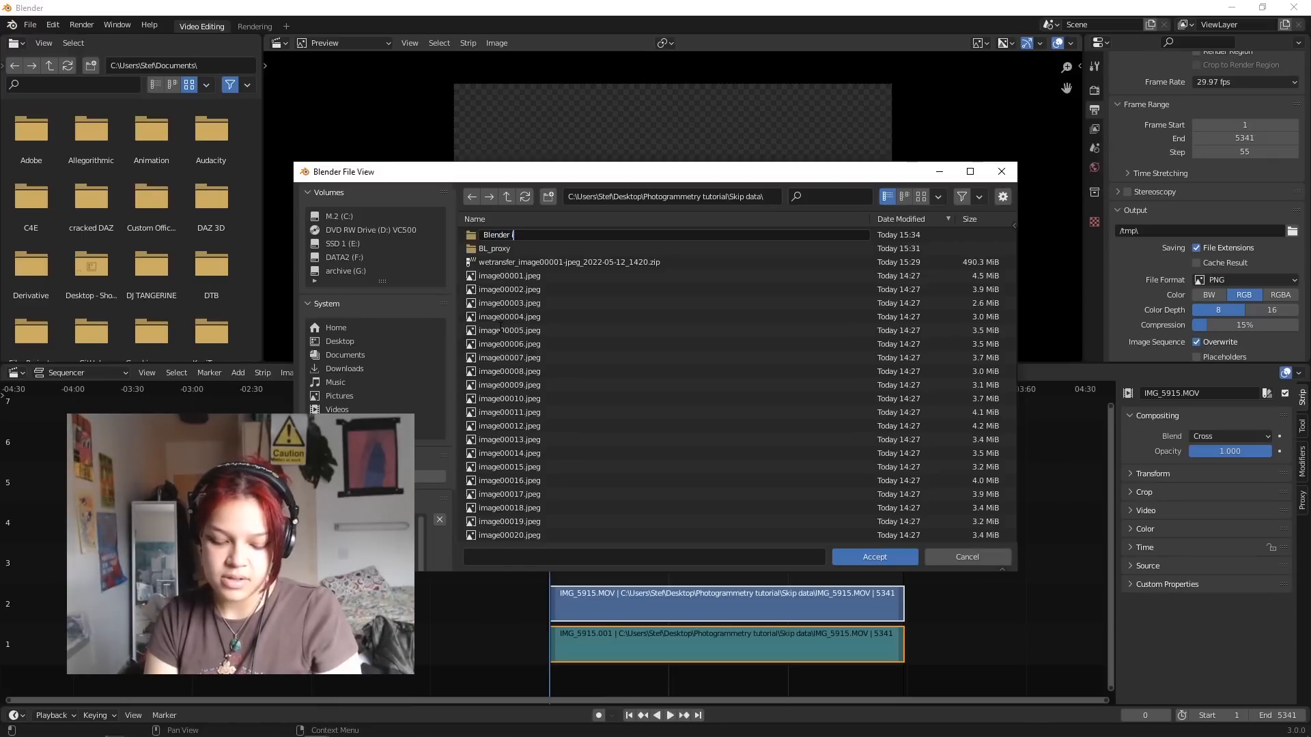
pyautogui.write('r')
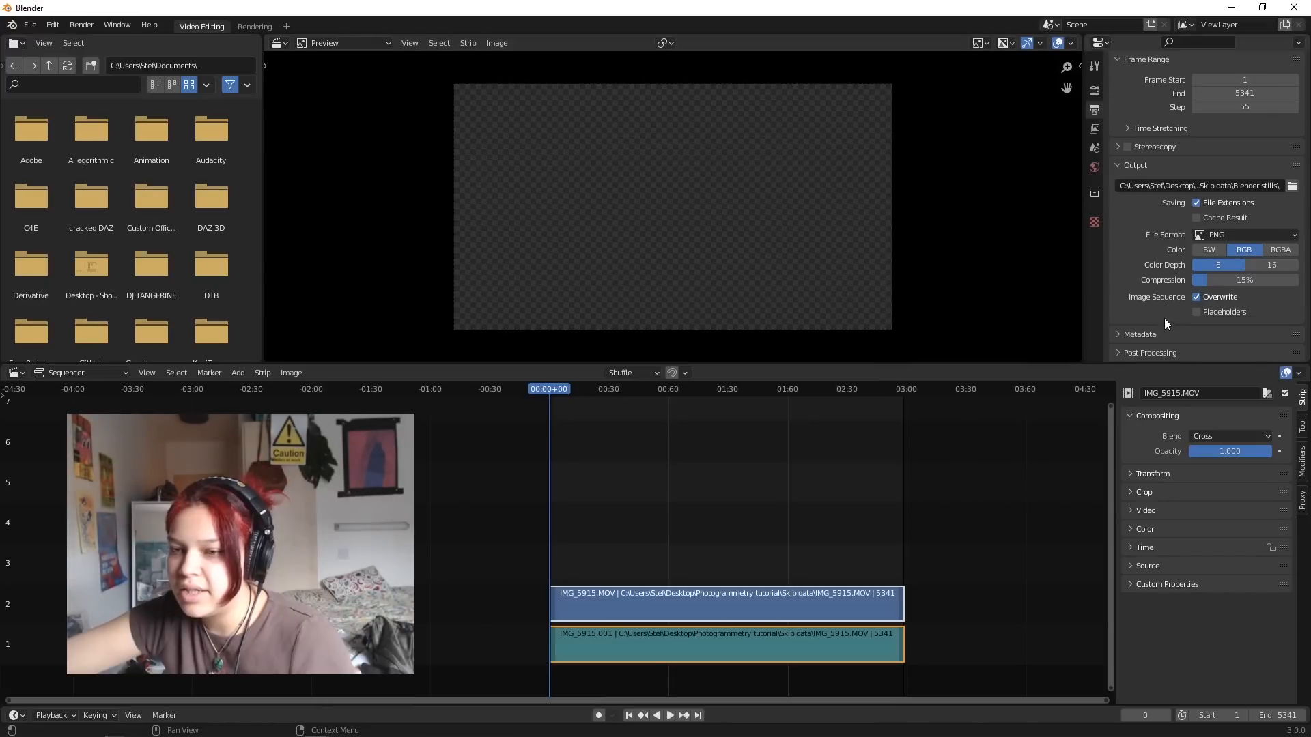
# Step: Render the animation to export the video frames as PNG images
pyautogui.scroll(-1, 1161, 316)
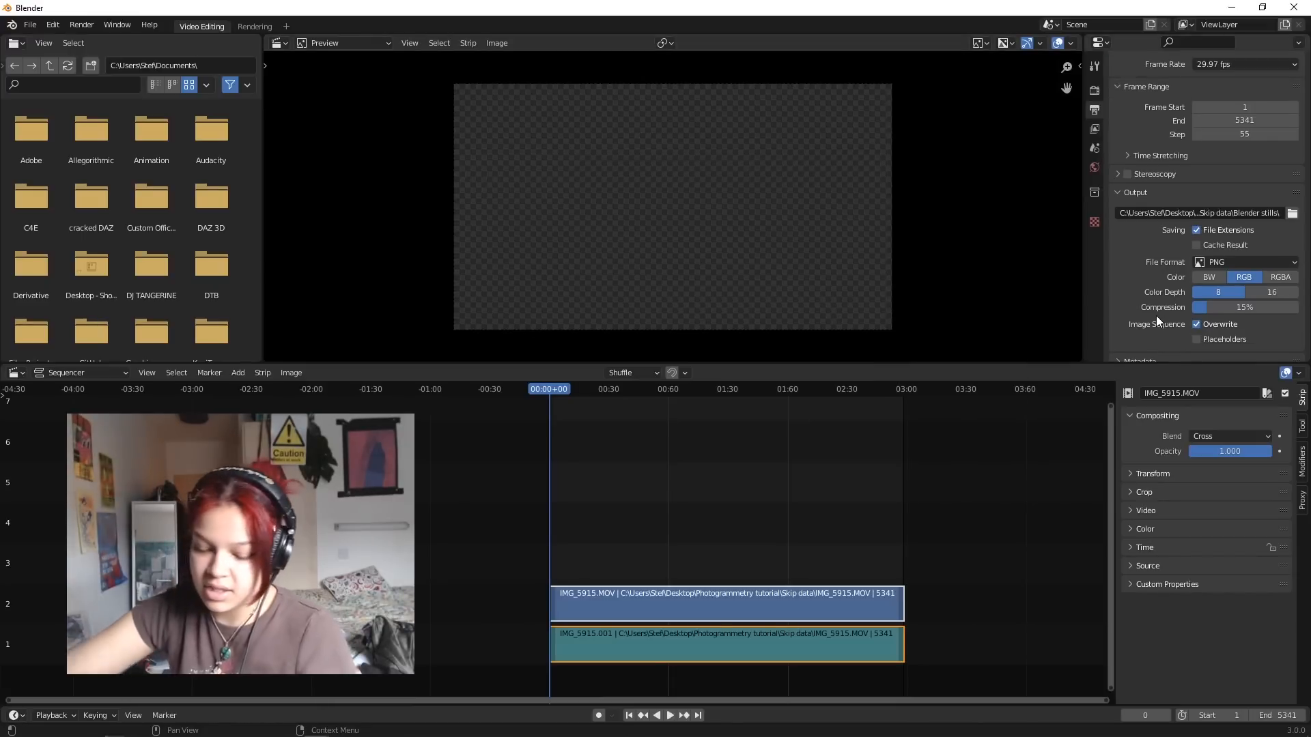
pyautogui.hotkey('ctrl', 'F12')
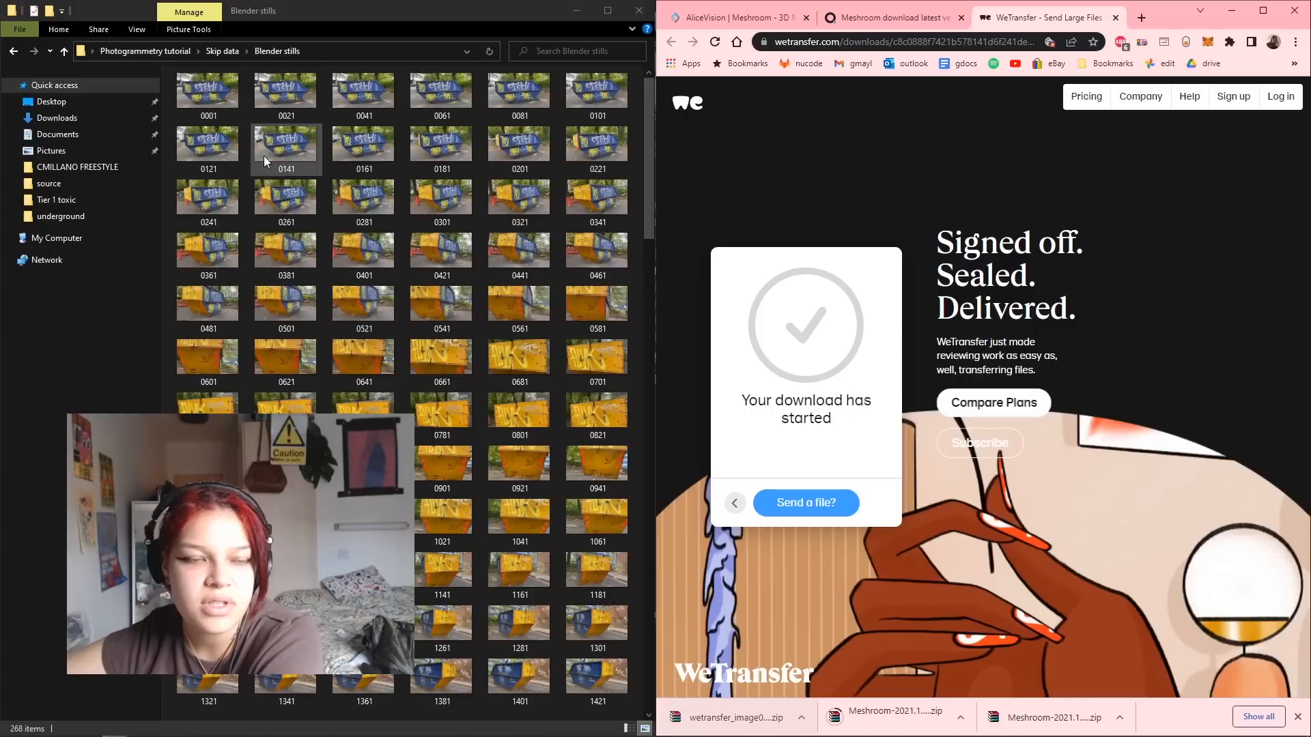
# Step: Look through the exported frames in the Blender stills folder
pyautogui.scroll(-5, 262, 146)
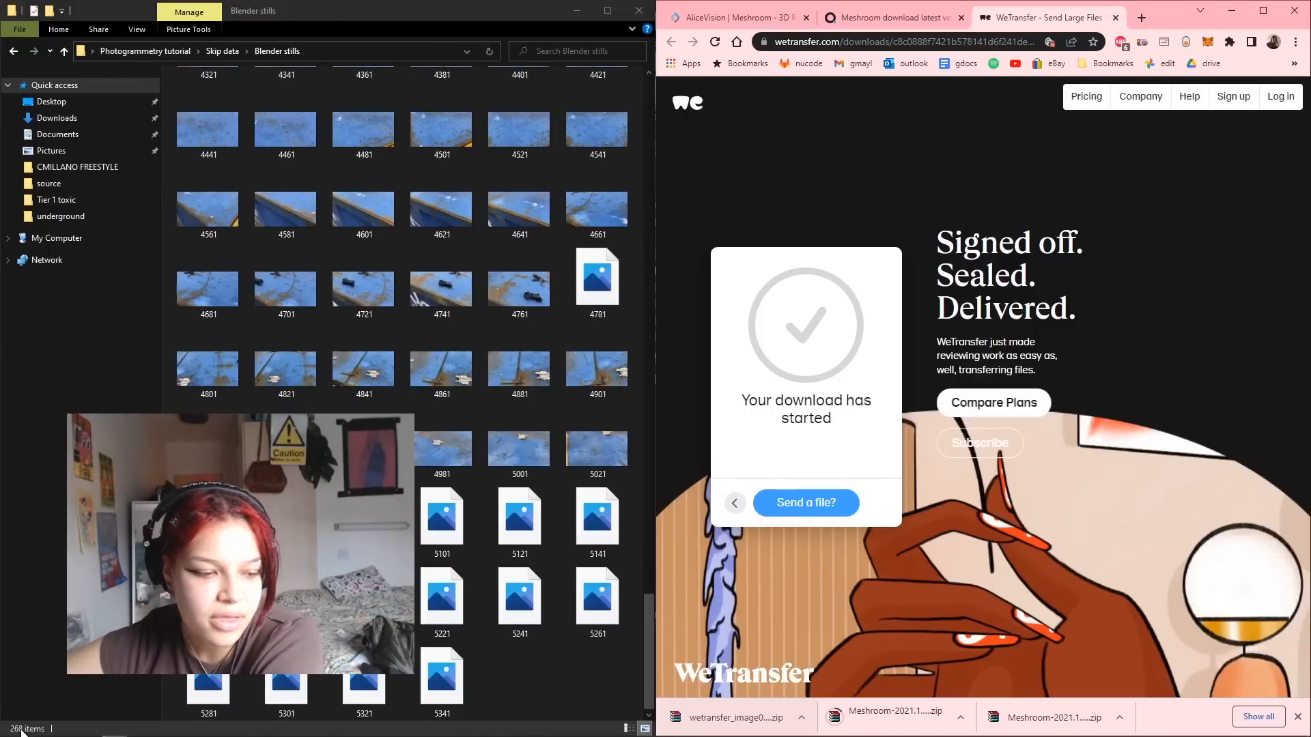
pyautogui.scroll(8, 416, 350)
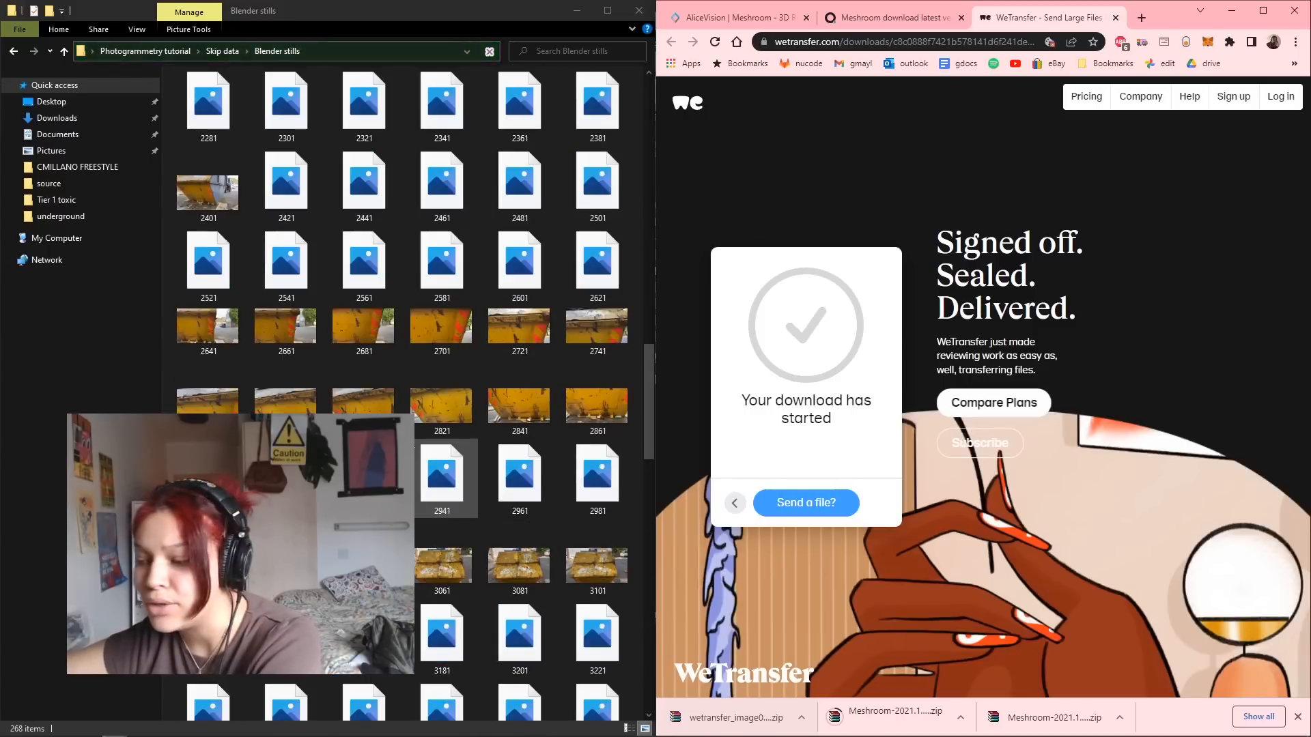
pyautogui.scroll(10, 416, 350)
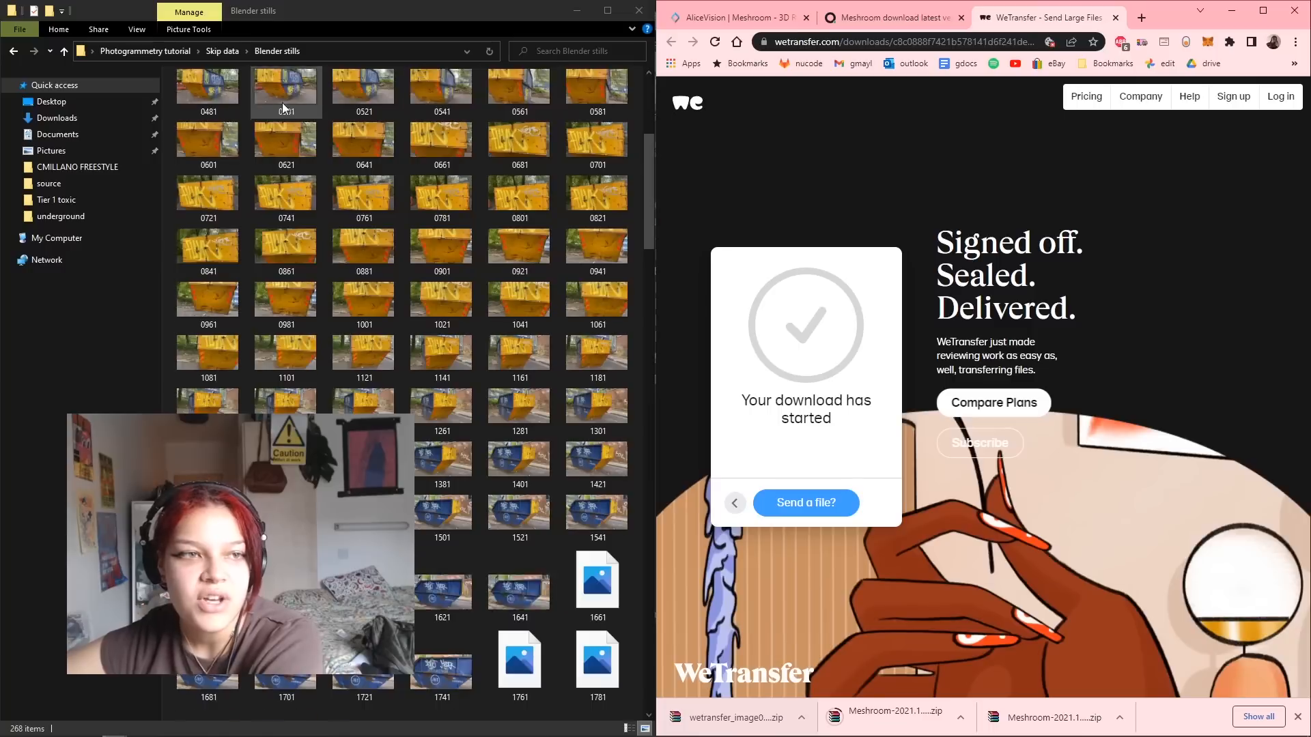
# Step: Return to the Skip data folder and place the Meshroom window beside the file explorer
pyautogui.click(65, 52)
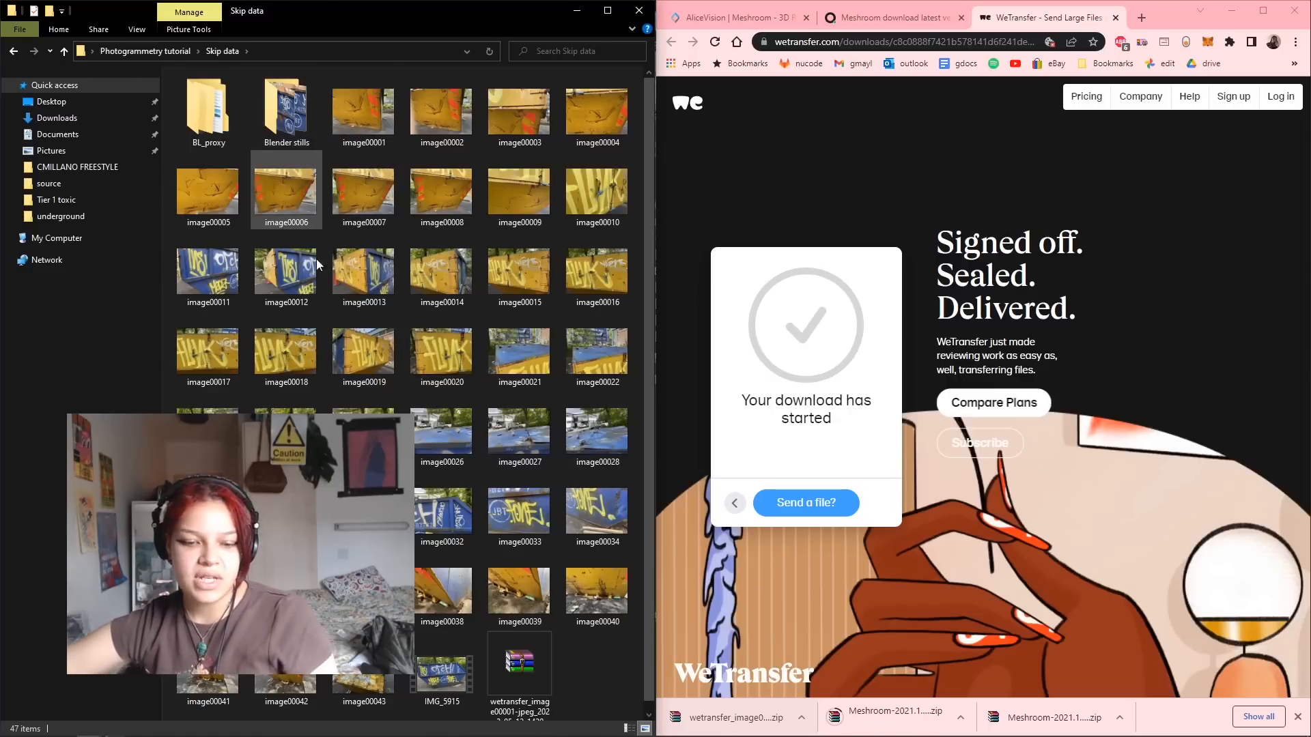
pyautogui.moveTo(220, 730)
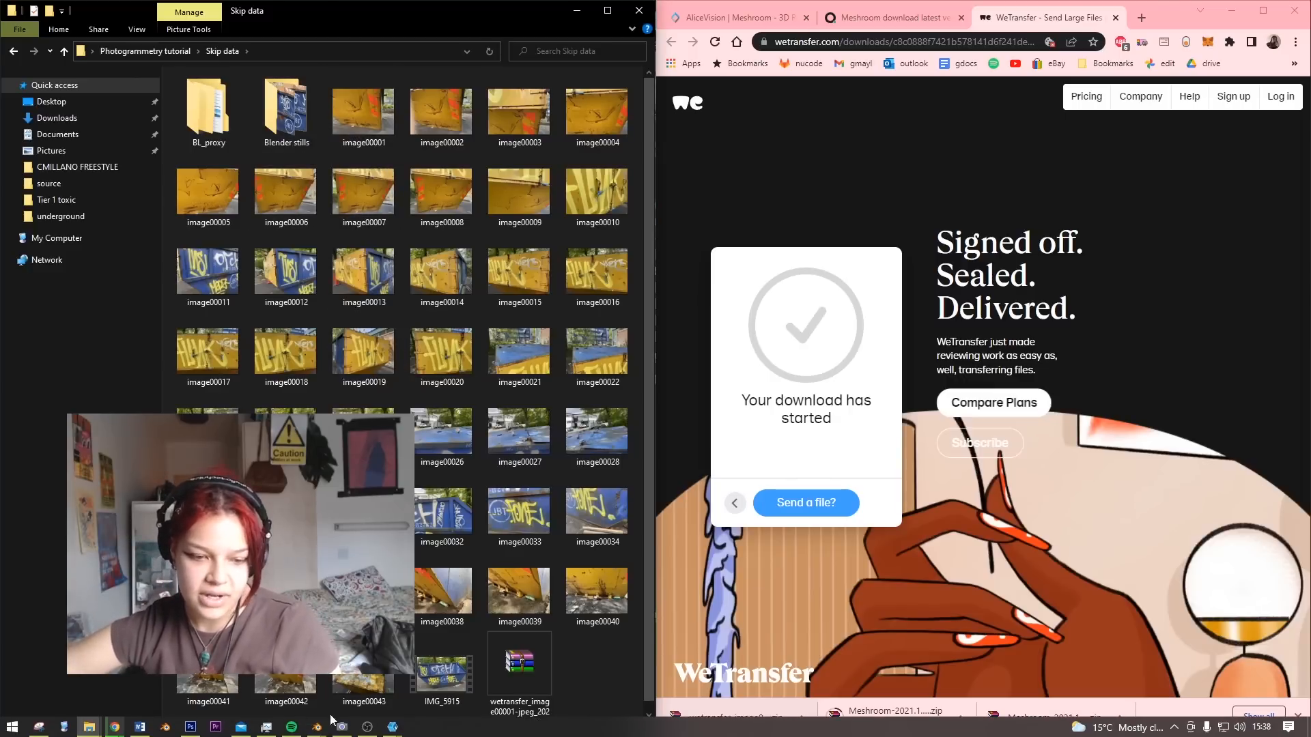
pyautogui.moveTo(396, 729)
pyautogui.click(441, 678)
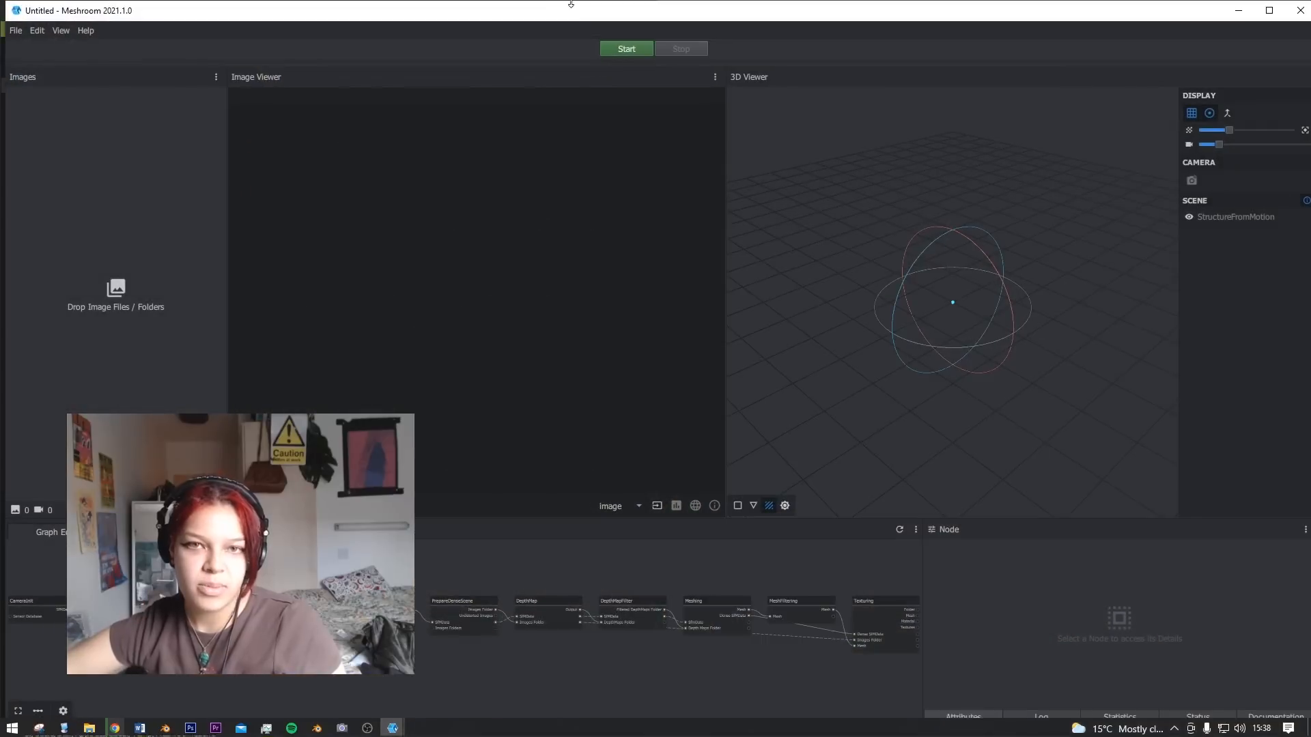
pyautogui.moveTo(594, 26); pyautogui.dragTo(1309, 110)
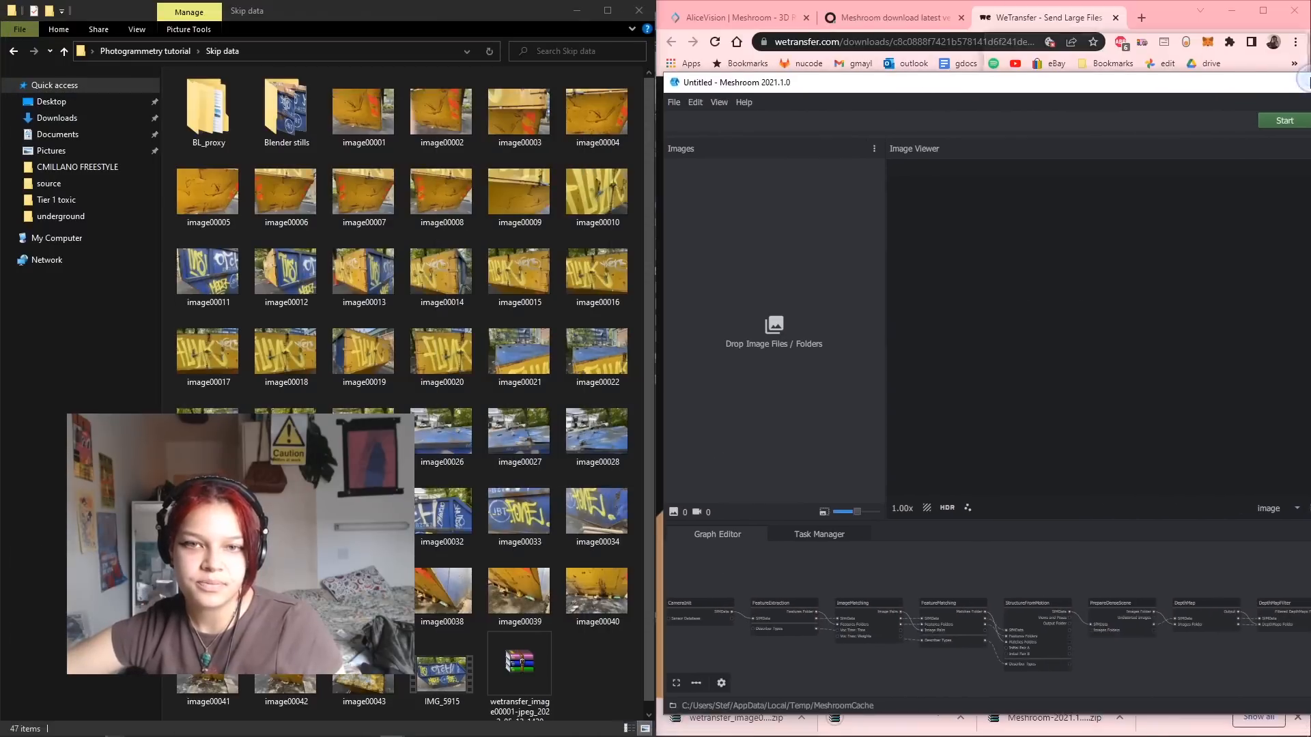
# Step: Add the photos image00001 to image00043 from the Skip data folder to Meshroom's image list
pyautogui.click(386, 121)
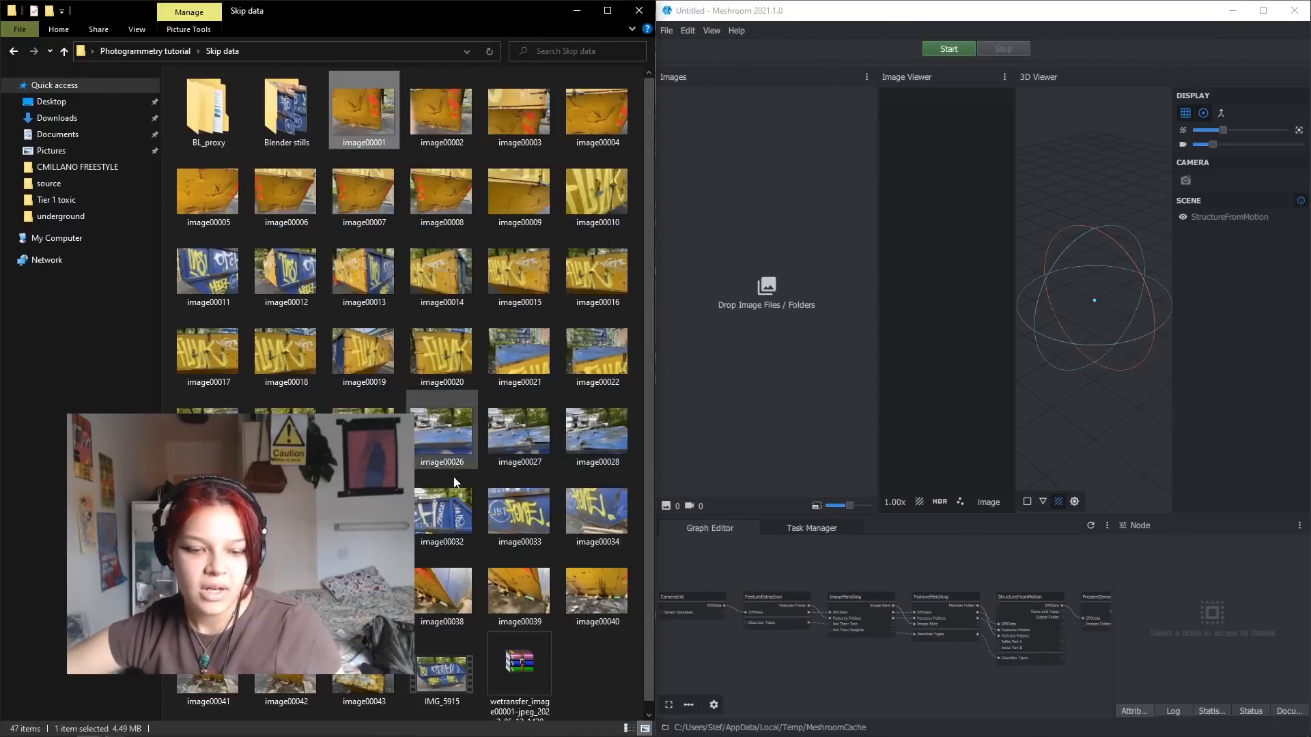
pyautogui.keyDown('shift'); pyautogui.click(369, 686); pyautogui.keyUp('shift')
pyautogui.moveTo(543, 335); pyautogui.dragTo(727, 334)
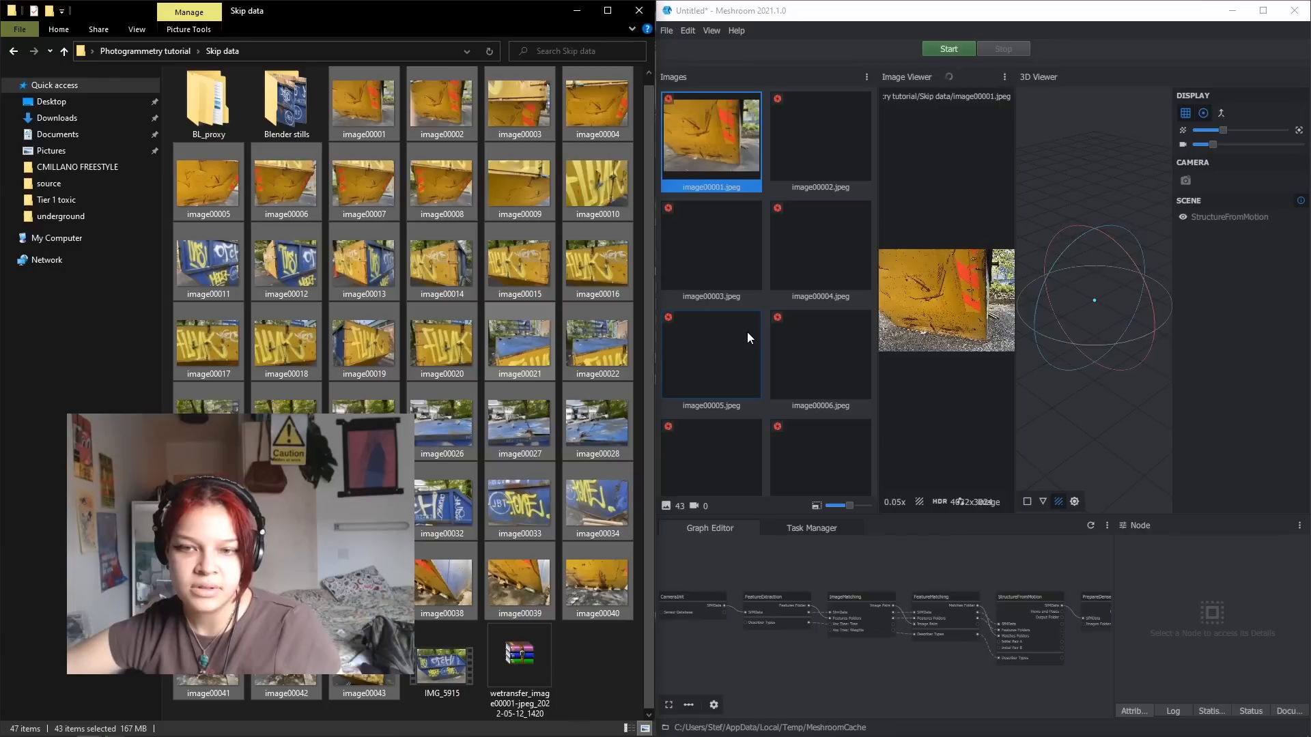
# Step: Add all the stills from the Blender stills folder to Meshroom's image list
pyautogui.doubleClick(285, 97)
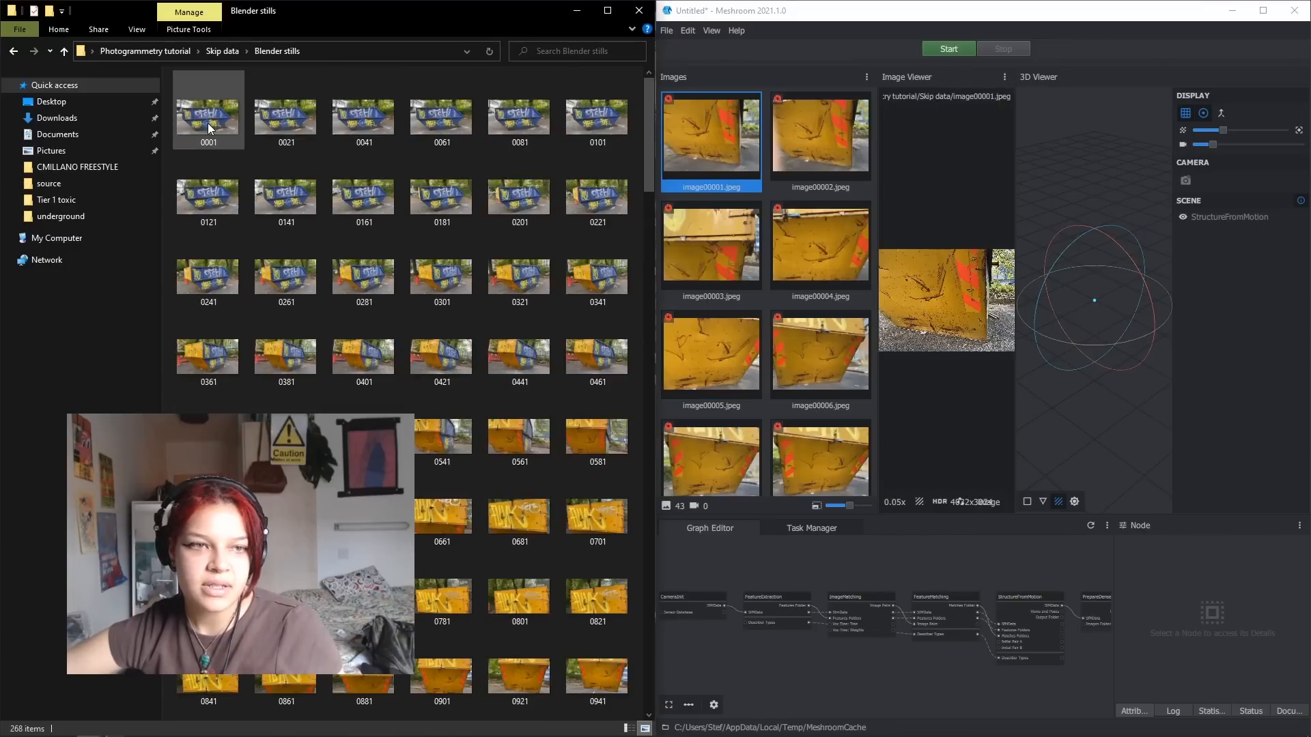
pyautogui.hotkey('ctrl', 'a')
pyautogui.moveTo(211, 125); pyautogui.dragTo(794, 288)
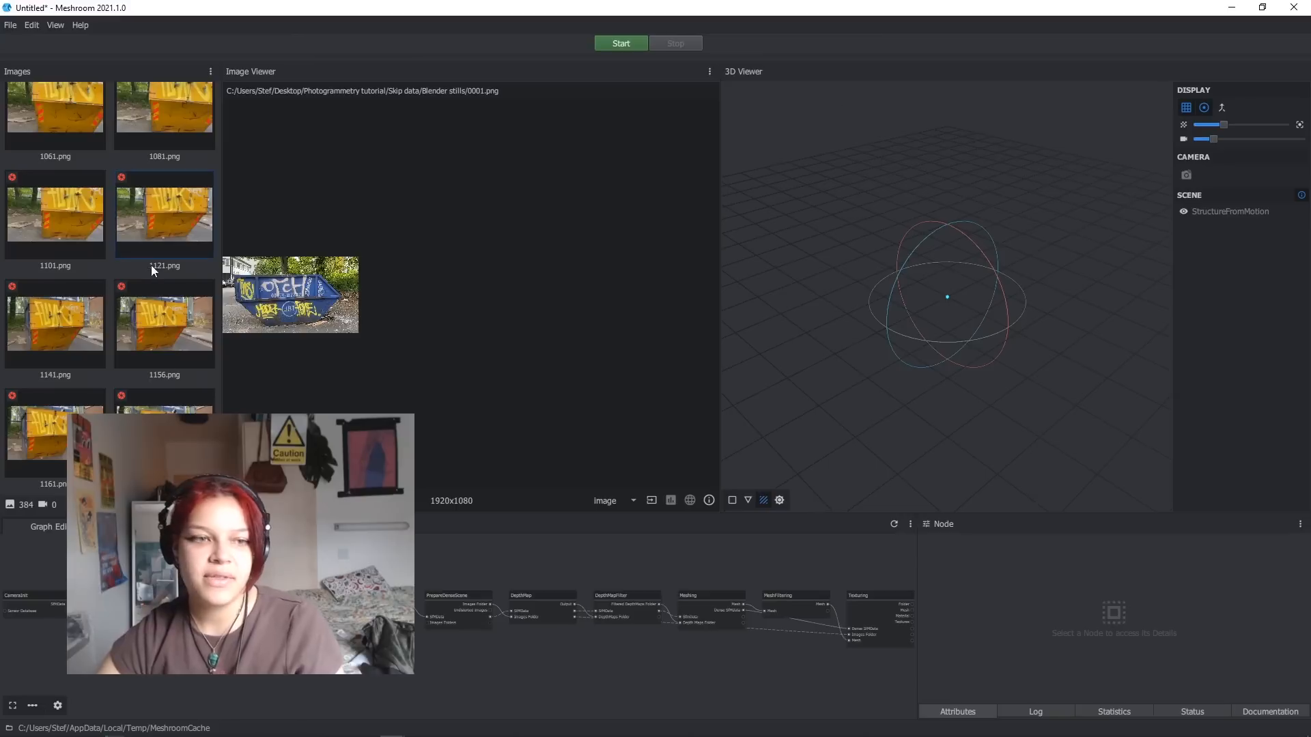
# Step: Look through the imported images and inspect the preview of 0001.png
pyautogui.scroll(-5, 147, 254)
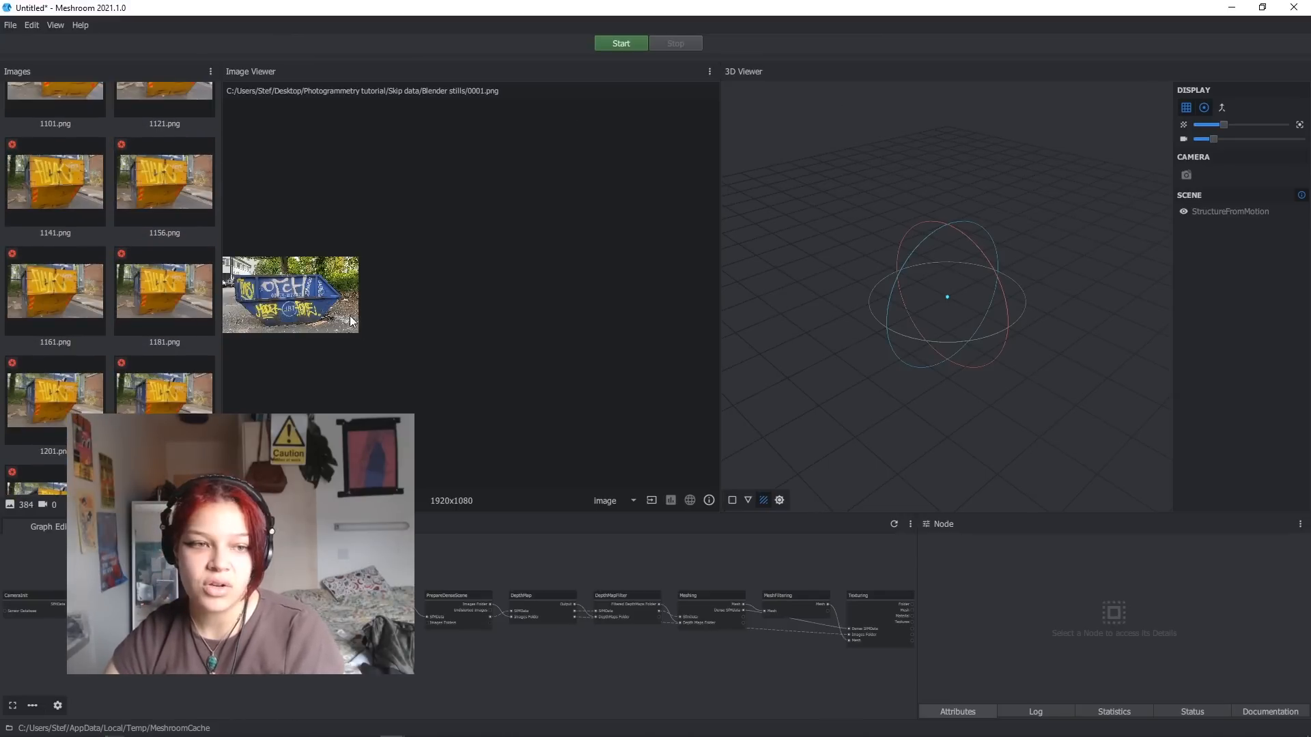
pyautogui.scroll(3, 345, 298)
pyautogui.scroll(-7, 344, 298)
pyautogui.moveTo(343, 298); pyautogui.dragTo(414, 298, button='middle')
pyautogui.scroll(7, 415, 296)
pyautogui.scroll(-4, 416, 295)
# Step: Save the project as Skip in the Photogrammetry tutorial folder and start the reconstruction
pyautogui.click(636, 45)
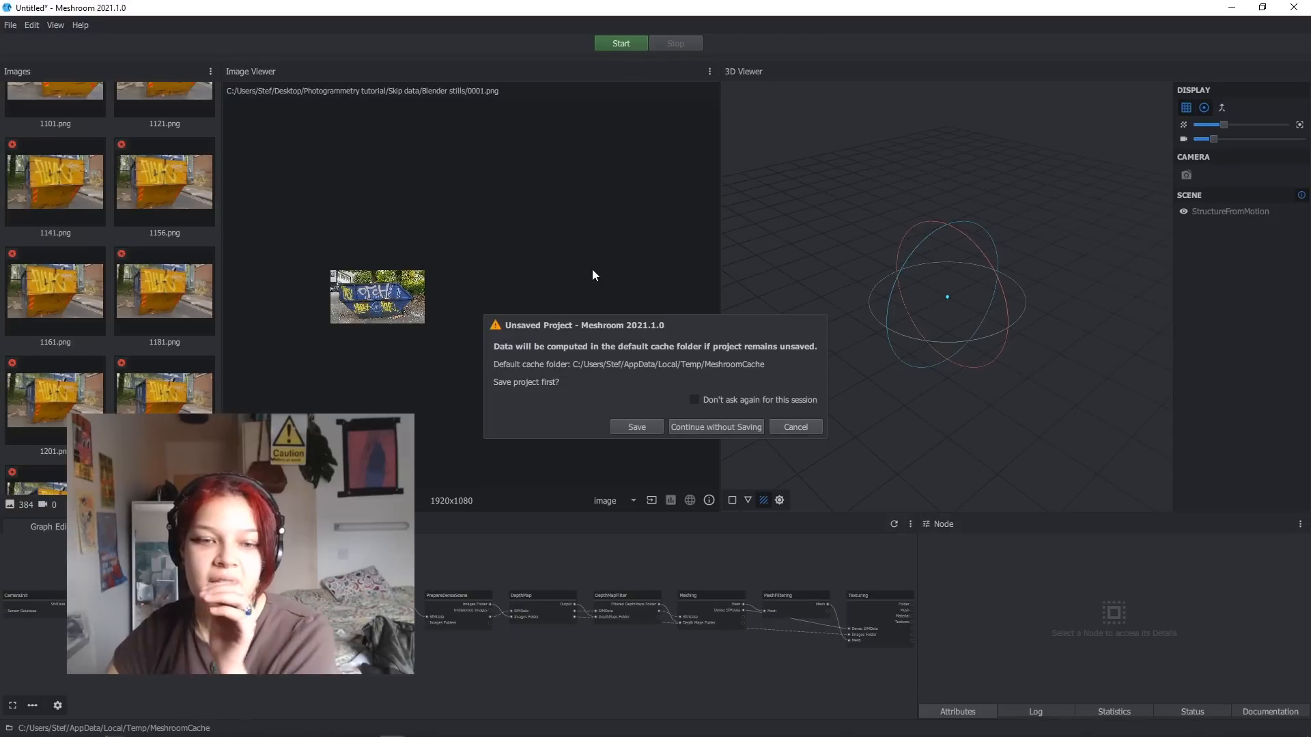
pyautogui.click(656, 427)
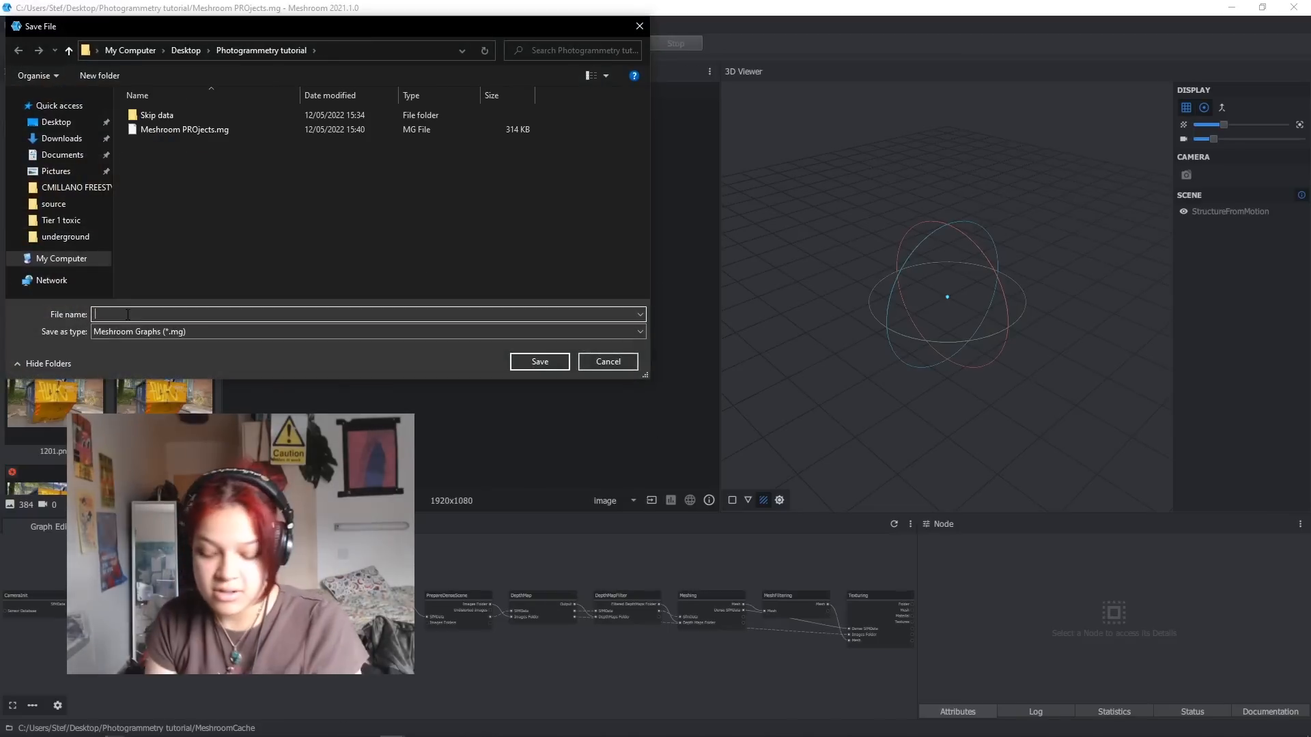
pyautogui.write('Skip')
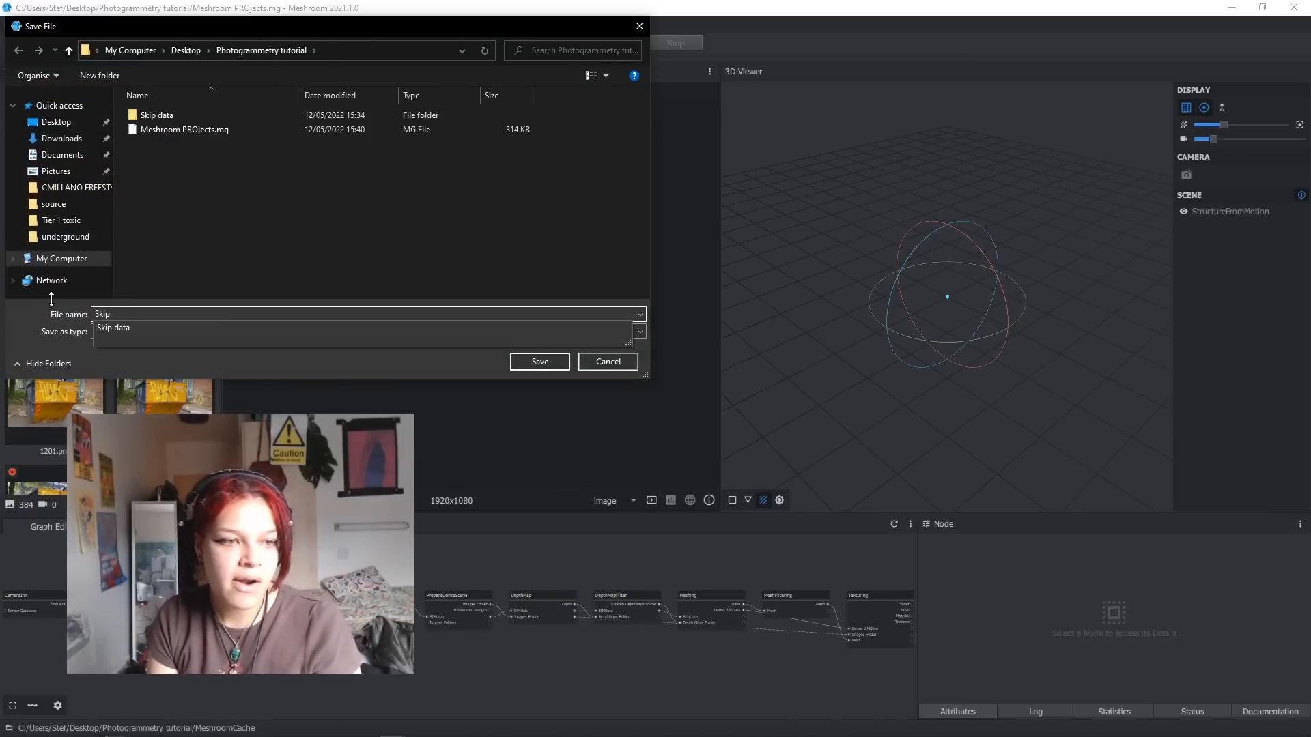
pyautogui.click(28, 318)
pyautogui.click(539, 362)
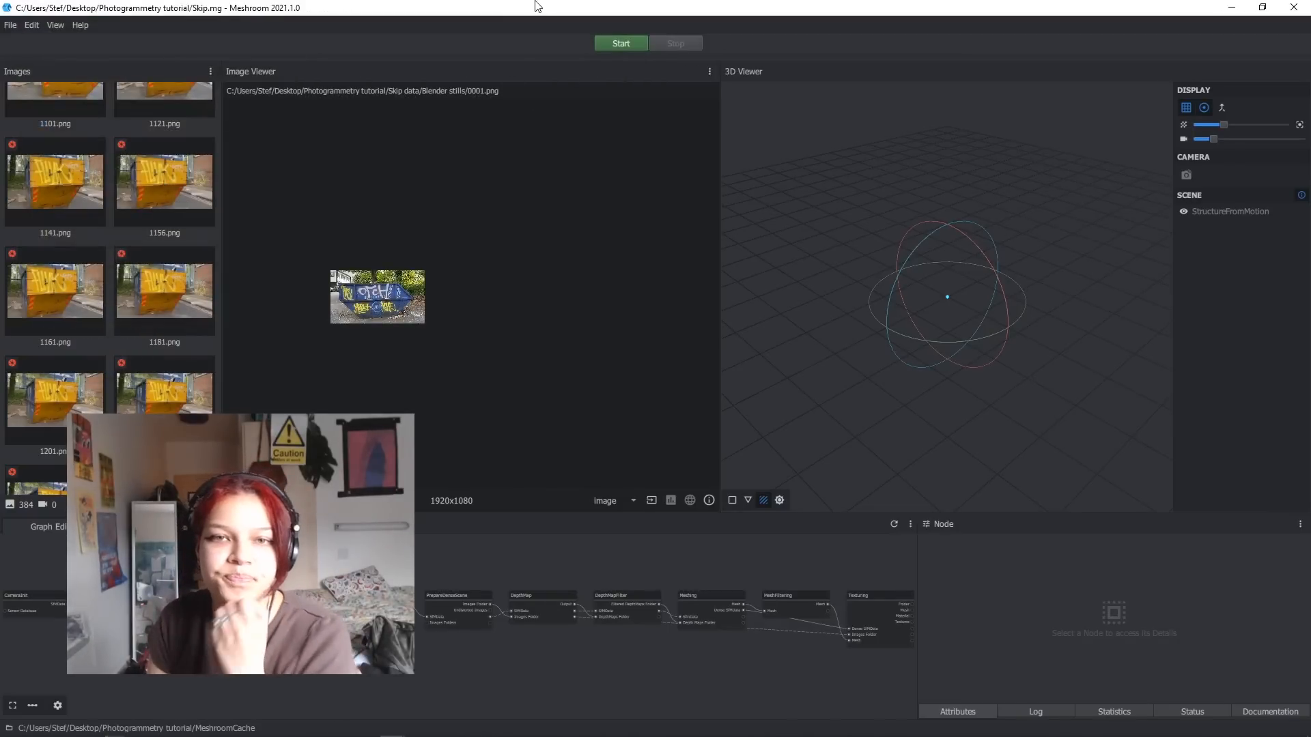
pyautogui.click(617, 48)
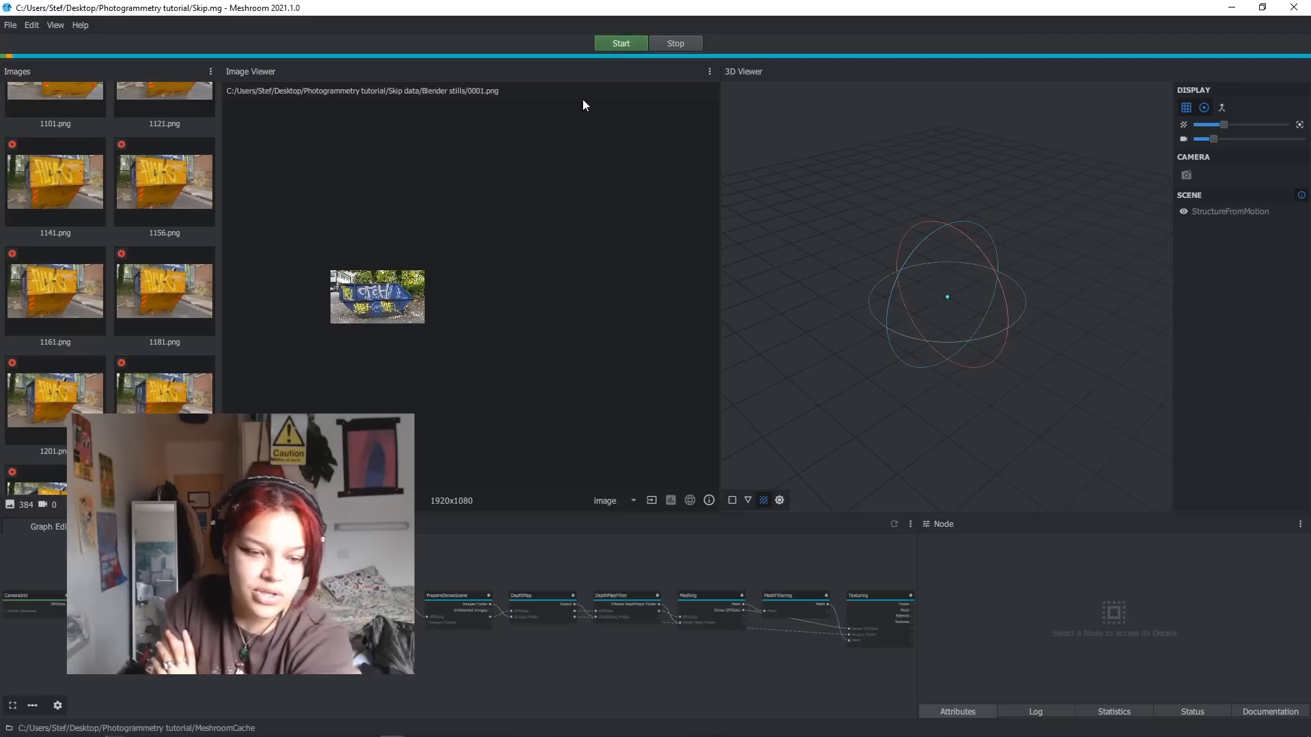
# Step: Examine the FeatureExtraction node's attributes and the rest of the pipeline nodes through to Texturing
pyautogui.scroll(6, 486, 614)
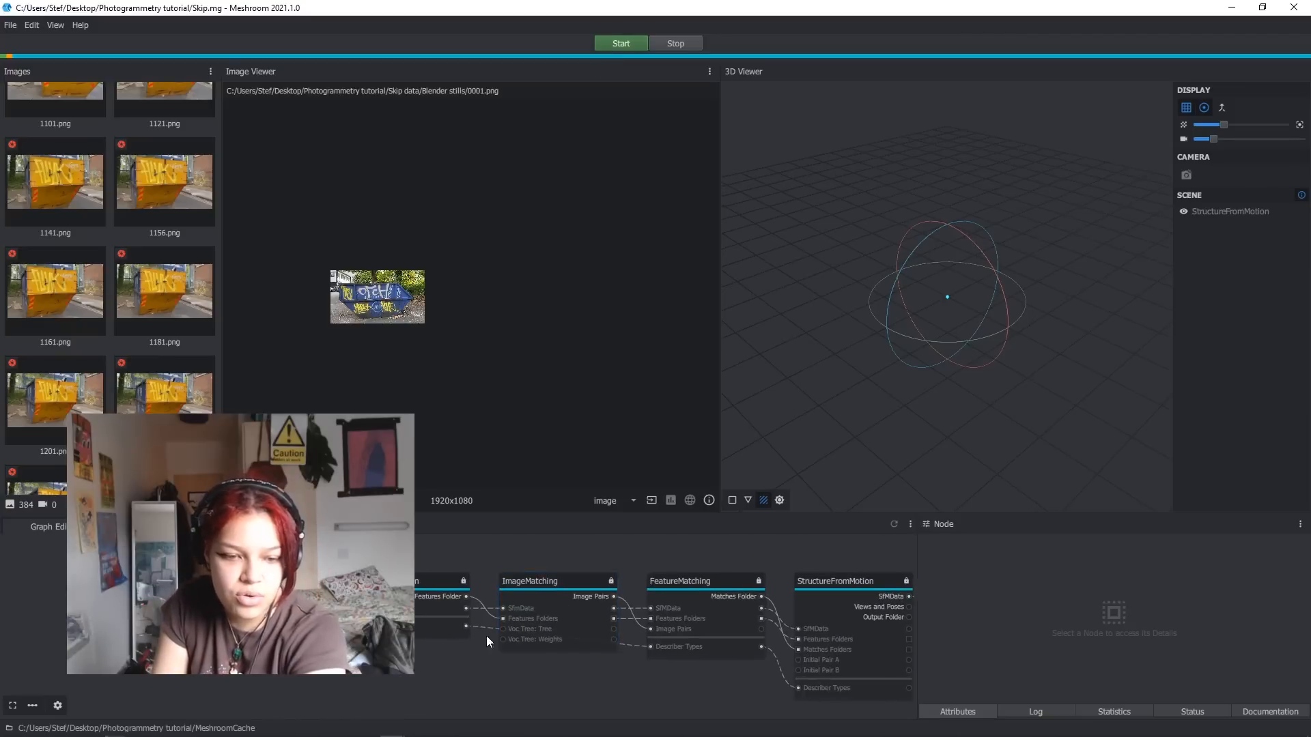
pyautogui.click(421, 605)
pyautogui.scroll(-5, 420, 605)
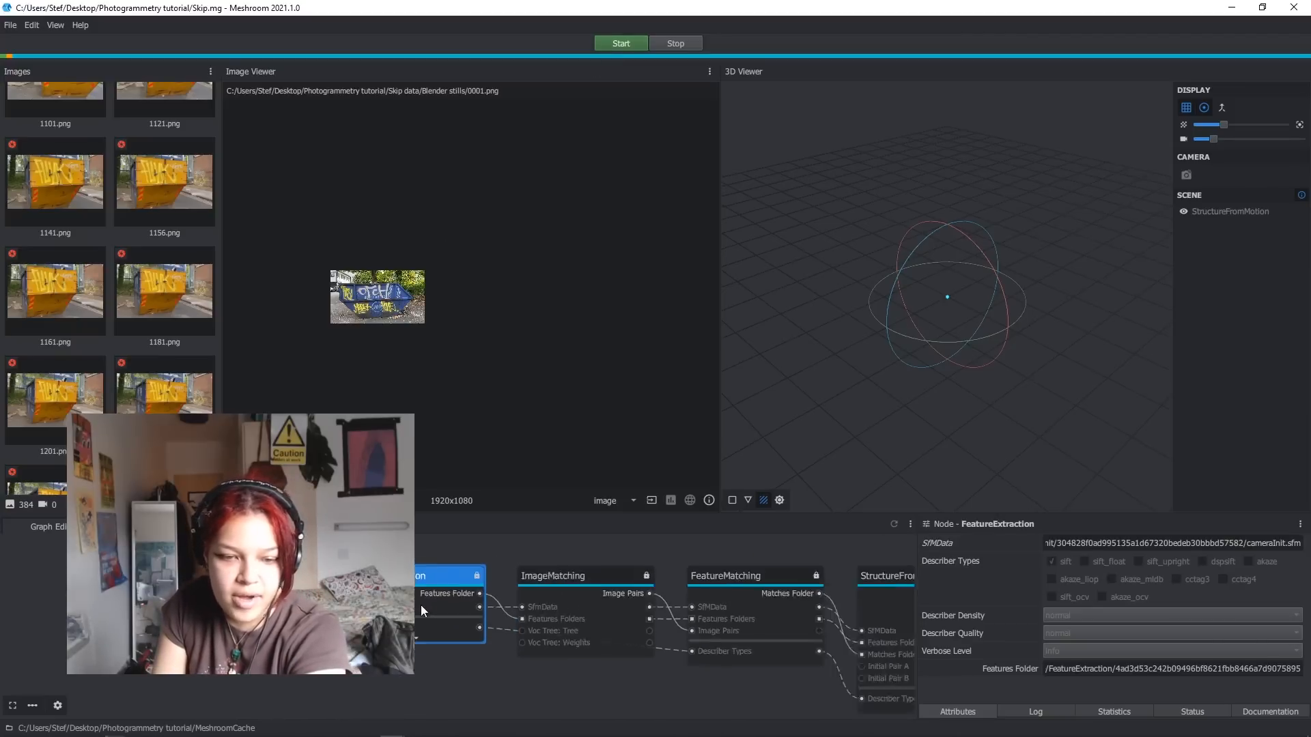
pyautogui.moveTo(502, 648); pyautogui.dragTo(370, 642, button='middle')
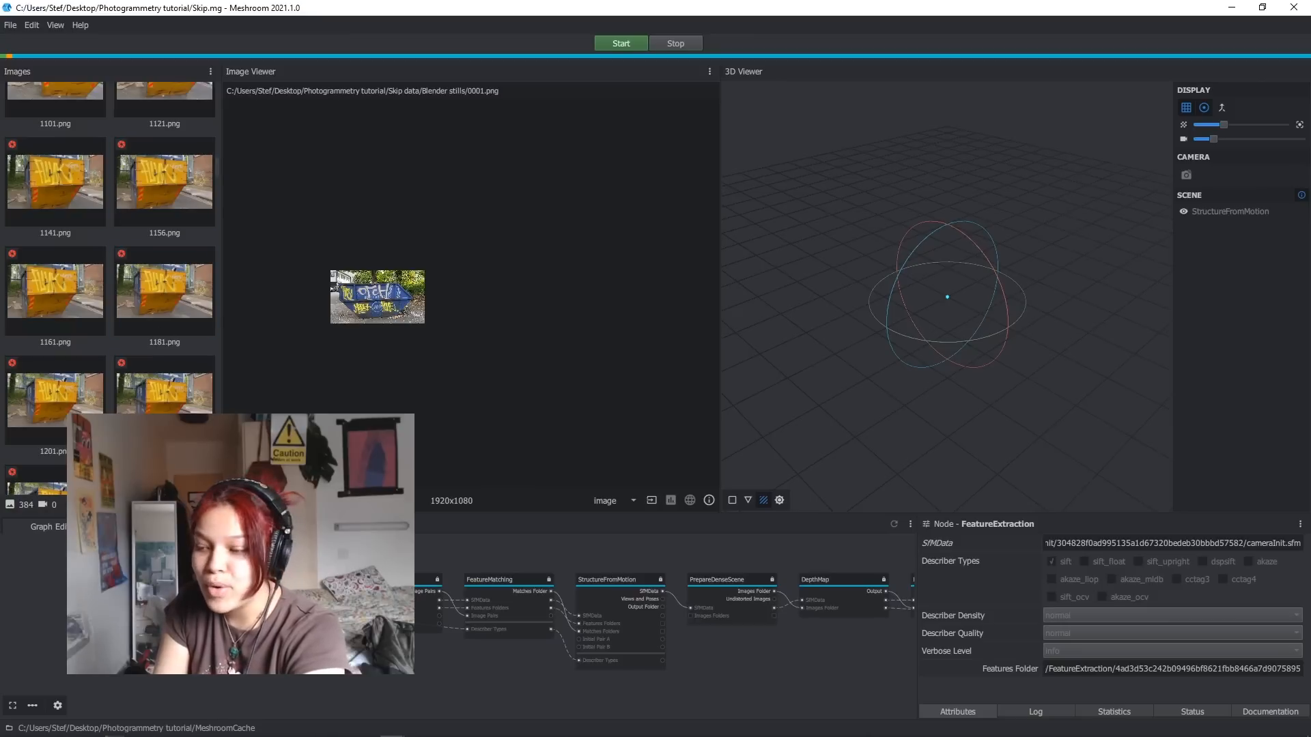
pyautogui.scroll(-2, 374, 650)
pyautogui.moveTo(374, 650); pyautogui.dragTo(290, 636, button='middle')
pyautogui.scroll(3, 290, 636)
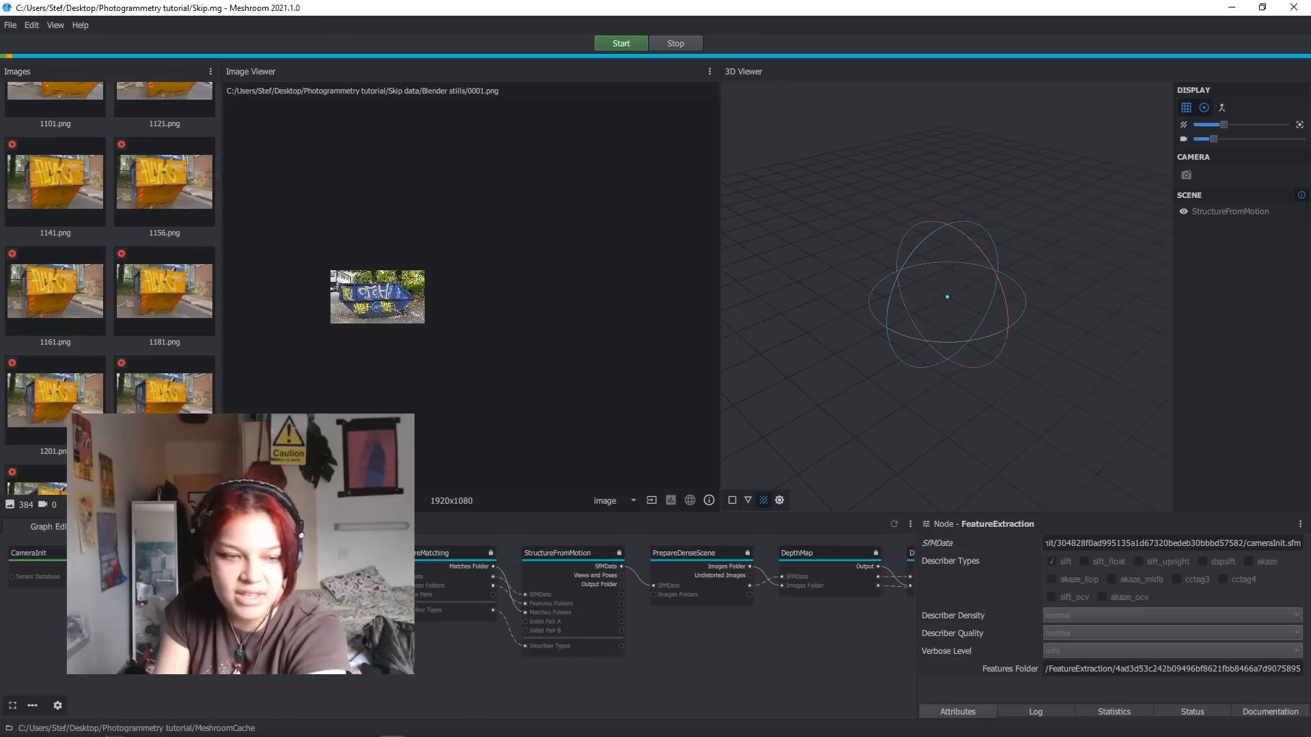
pyautogui.scroll(1, 274, 601)
pyautogui.scroll(-4, 451, 621)
pyautogui.moveTo(591, 632); pyautogui.dragTo(552, 654, button='middle')
pyautogui.moveTo(879, 696); pyautogui.dragTo(564, 679, button='middle')
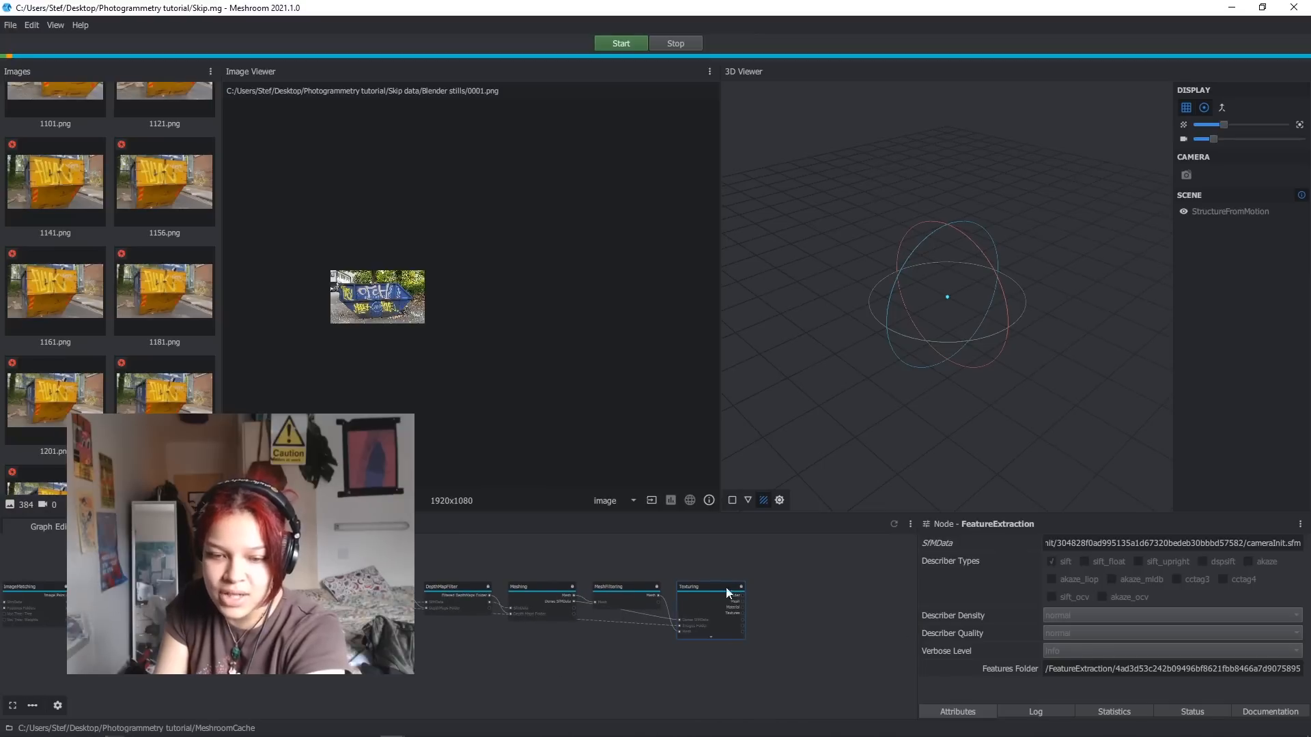
pyautogui.moveTo(660, 651); pyautogui.dragTo(777, 630, button='middle')
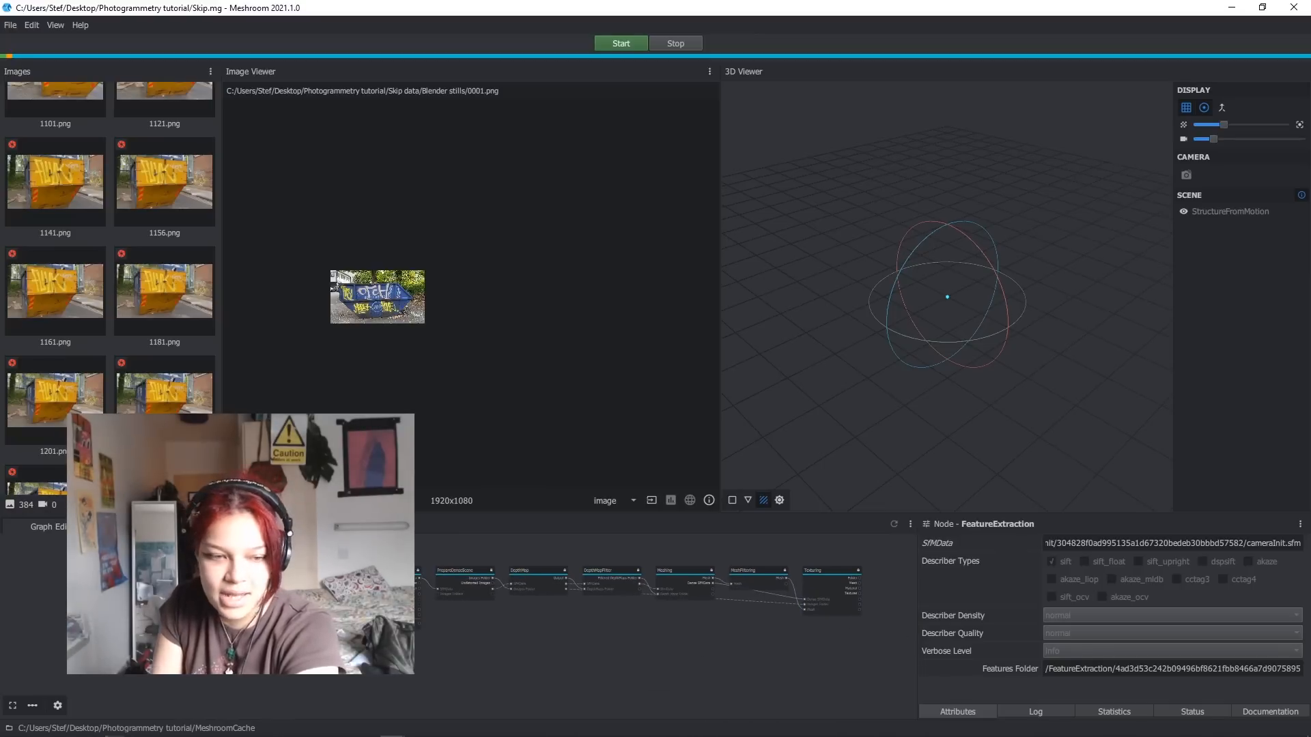
pyautogui.scroll(2, 205, 607)
pyautogui.moveTo(205, 608); pyautogui.dragTo(320, 634, button='middle')
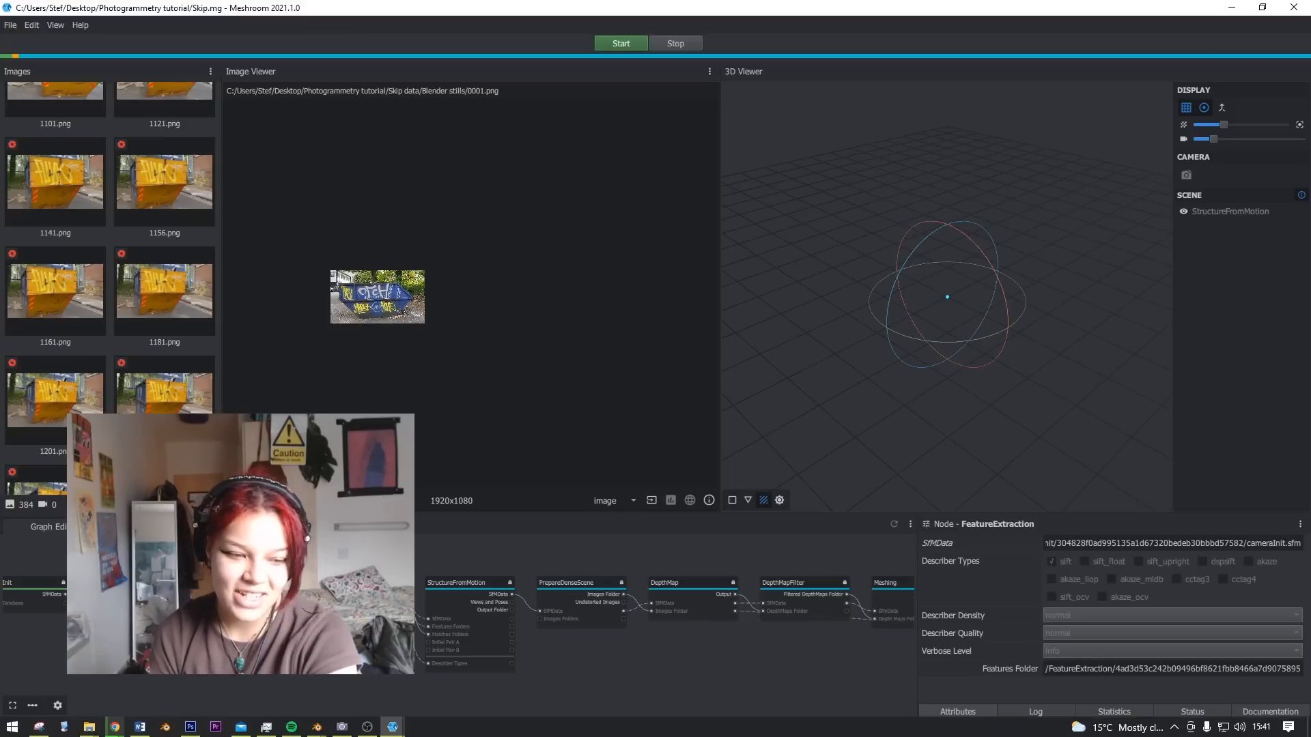
# Step: Examine the reconstruction progress of the FeatureExtraction node and the nodes that follow it in the pipeline graph
pyautogui.scroll(4, 610, 638)
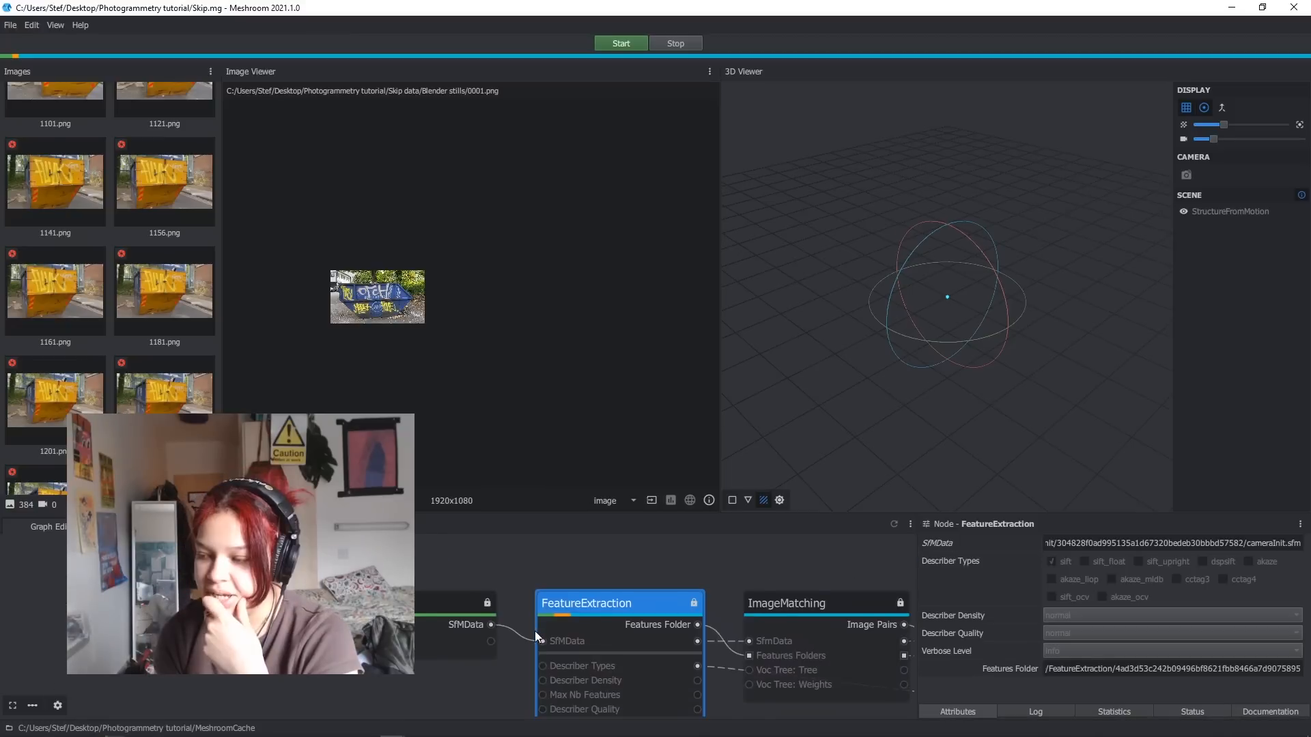
pyautogui.scroll(2, 534, 631)
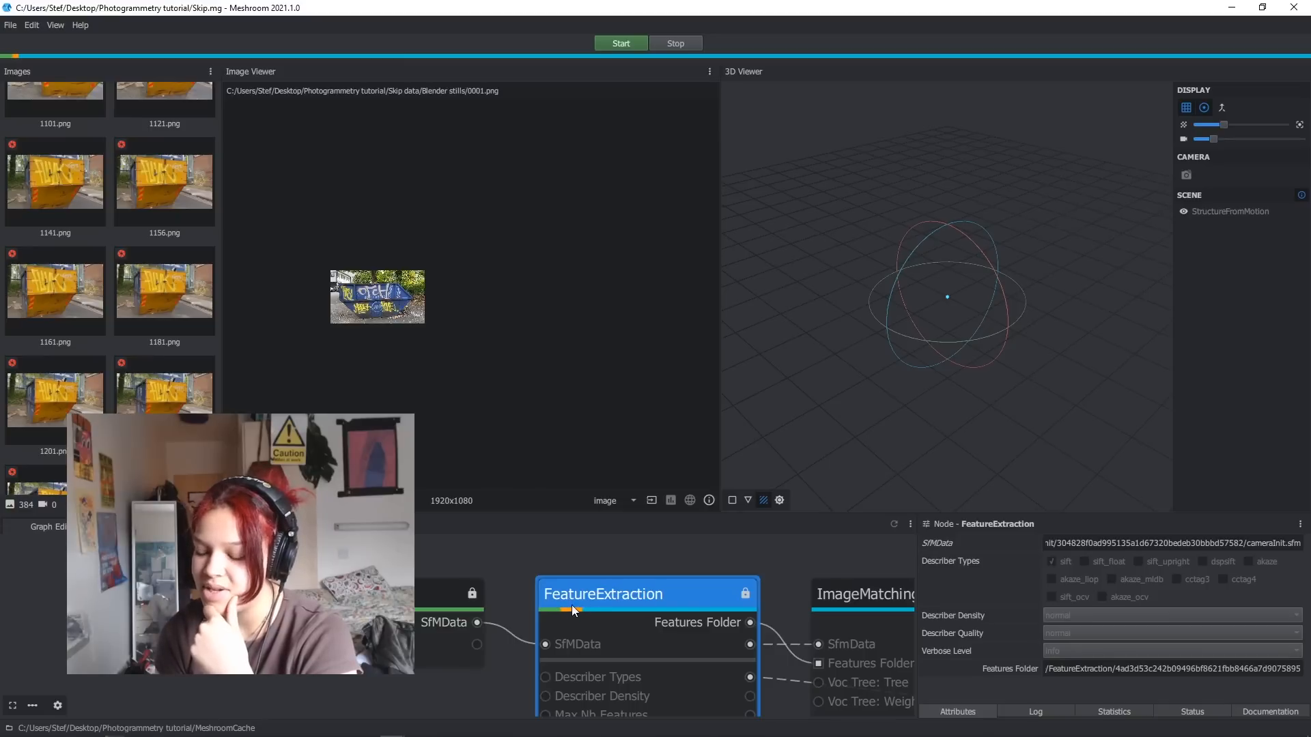
pyautogui.scroll(-5, 689, 601)
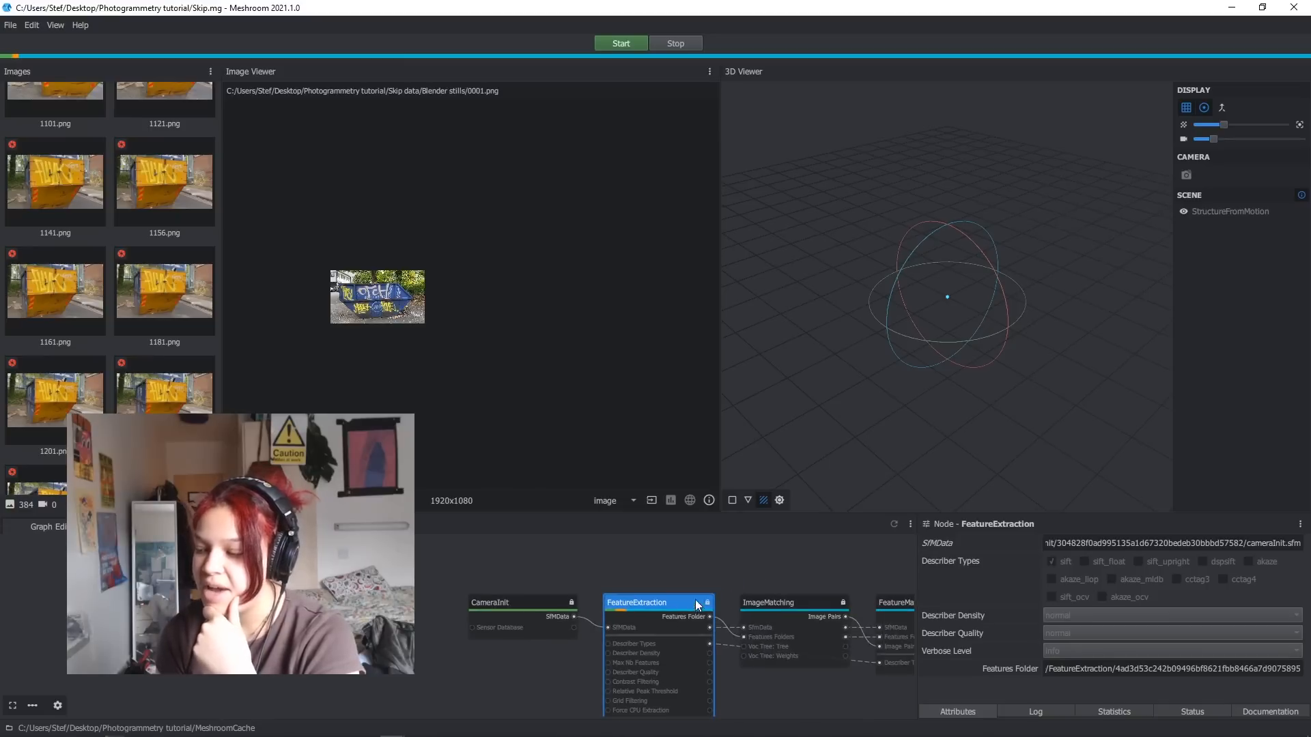
pyautogui.moveTo(702, 598); pyautogui.dragTo(519, 610, button='middle')
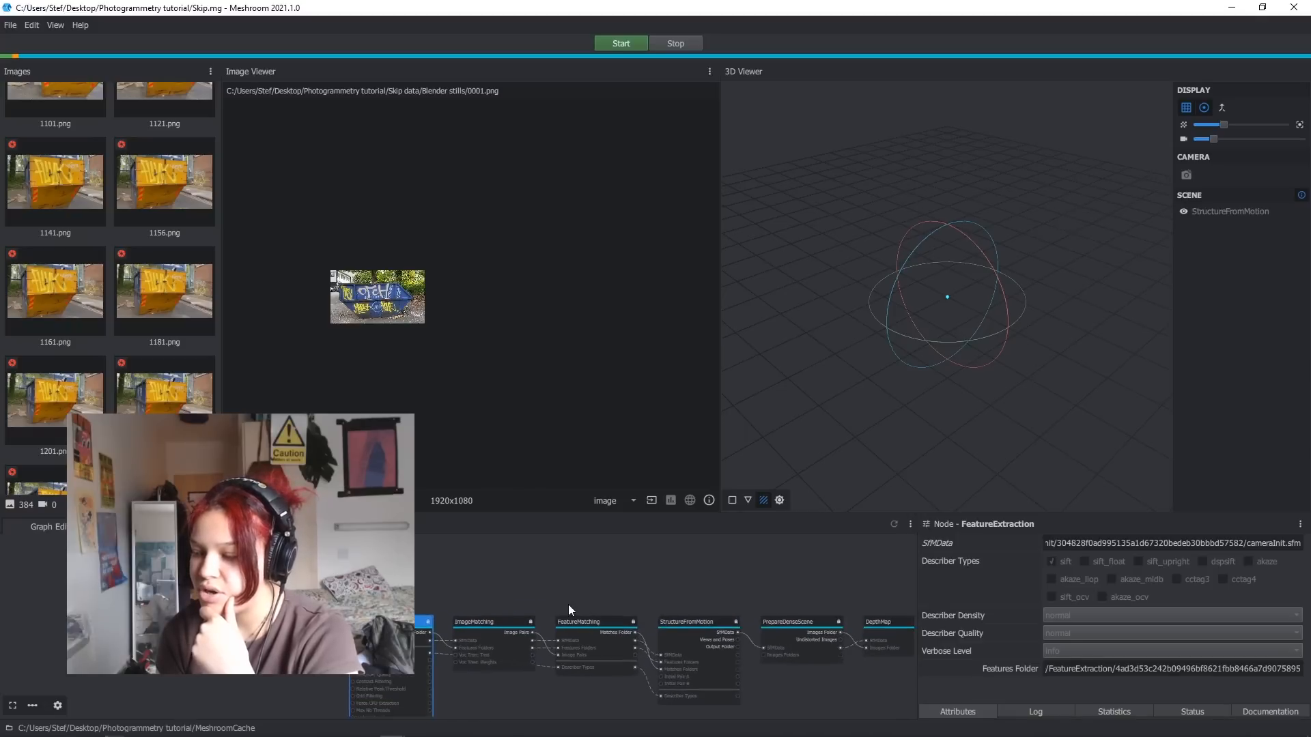
pyautogui.scroll(-3, 618, 599)
pyautogui.moveTo(697, 582); pyautogui.dragTo(626, 559, button='middle')
pyautogui.moveTo(757, 563); pyautogui.dragTo(676, 585, button='middle')
pyautogui.scroll(2, 660, 608)
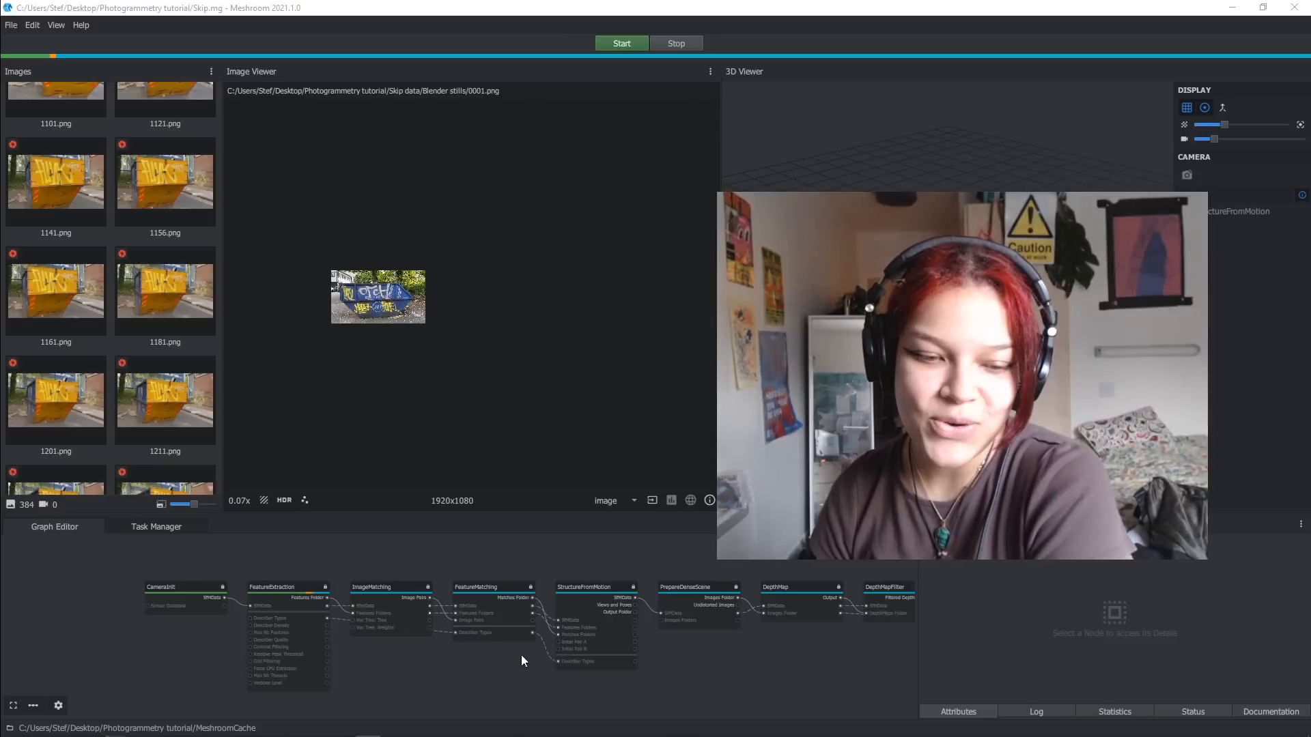
pyautogui.scroll(5, 374, 696)
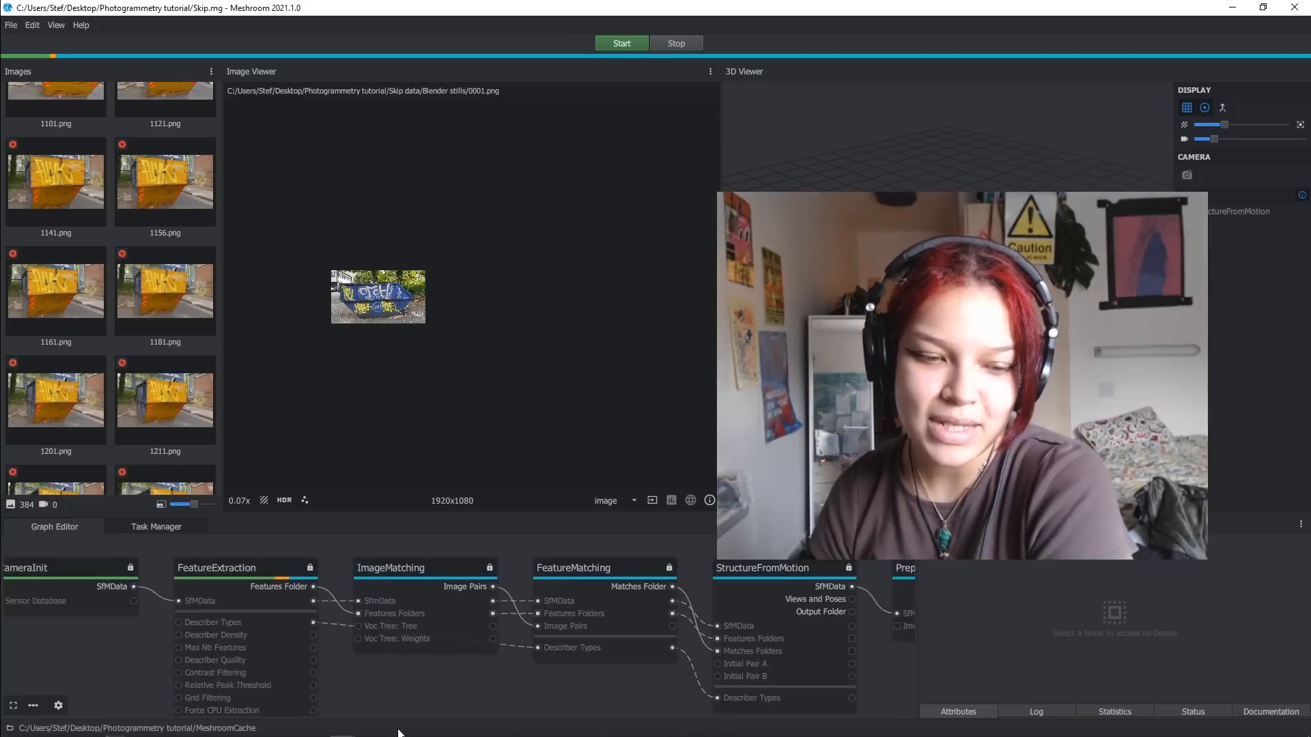
pyautogui.scroll(-2, 334, 645)
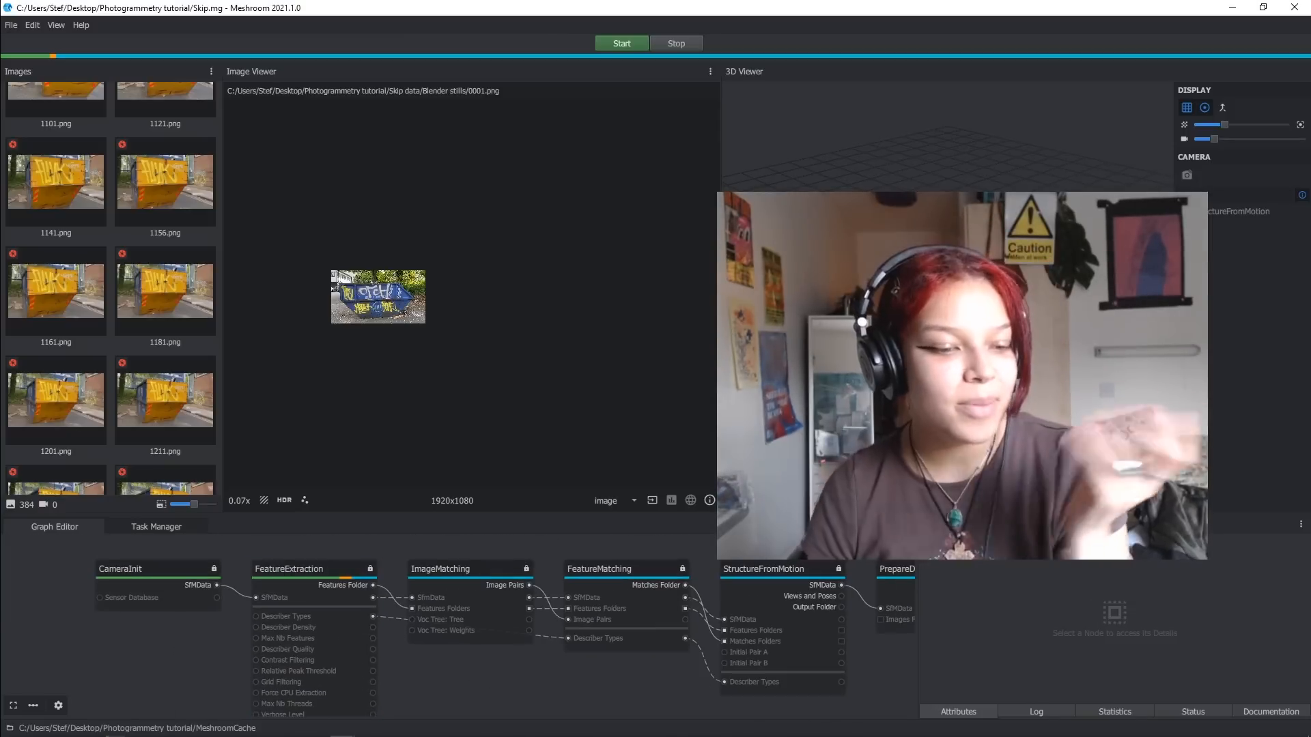
# Step: Switch to Chrome and look through the lessons of the Skillshare class YouTube Success: Script, Shoot & Edit with MKBHD
pyautogui.moveTo(137, 729)
pyautogui.click(170, 684)
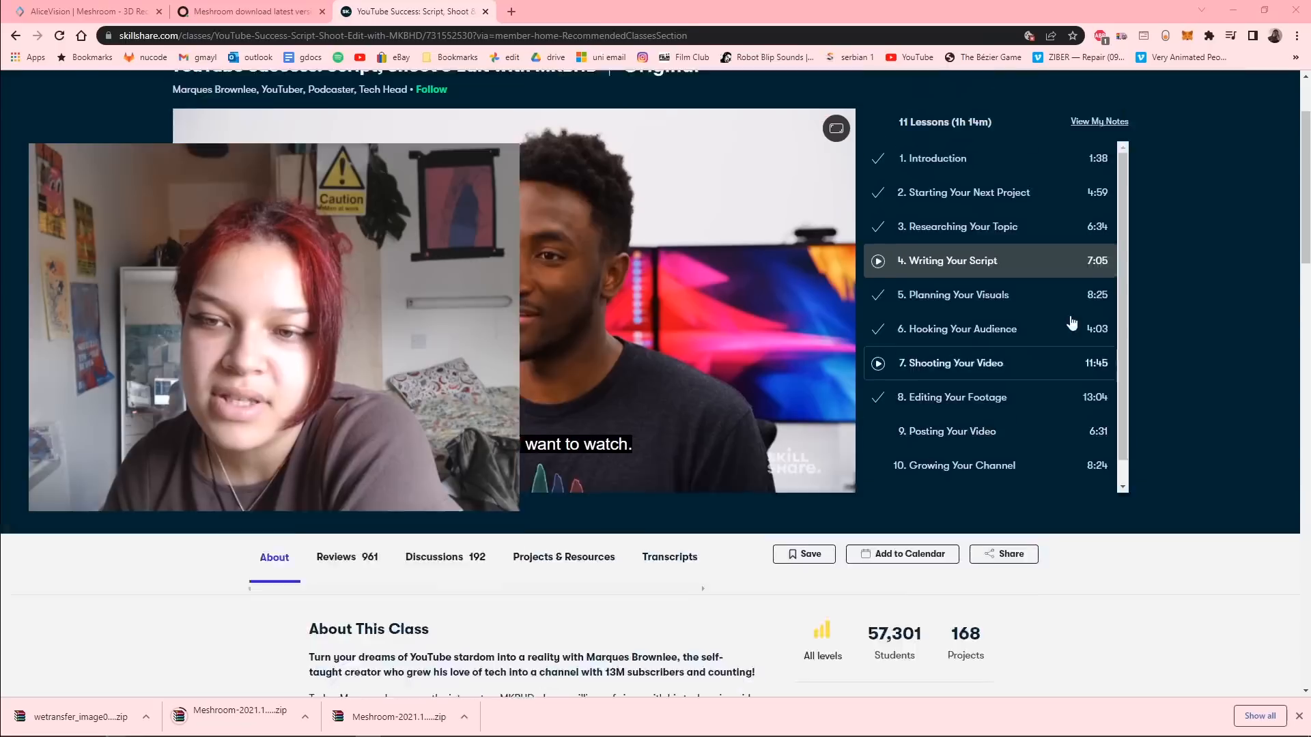
pyautogui.scroll(2, 1071, 319)
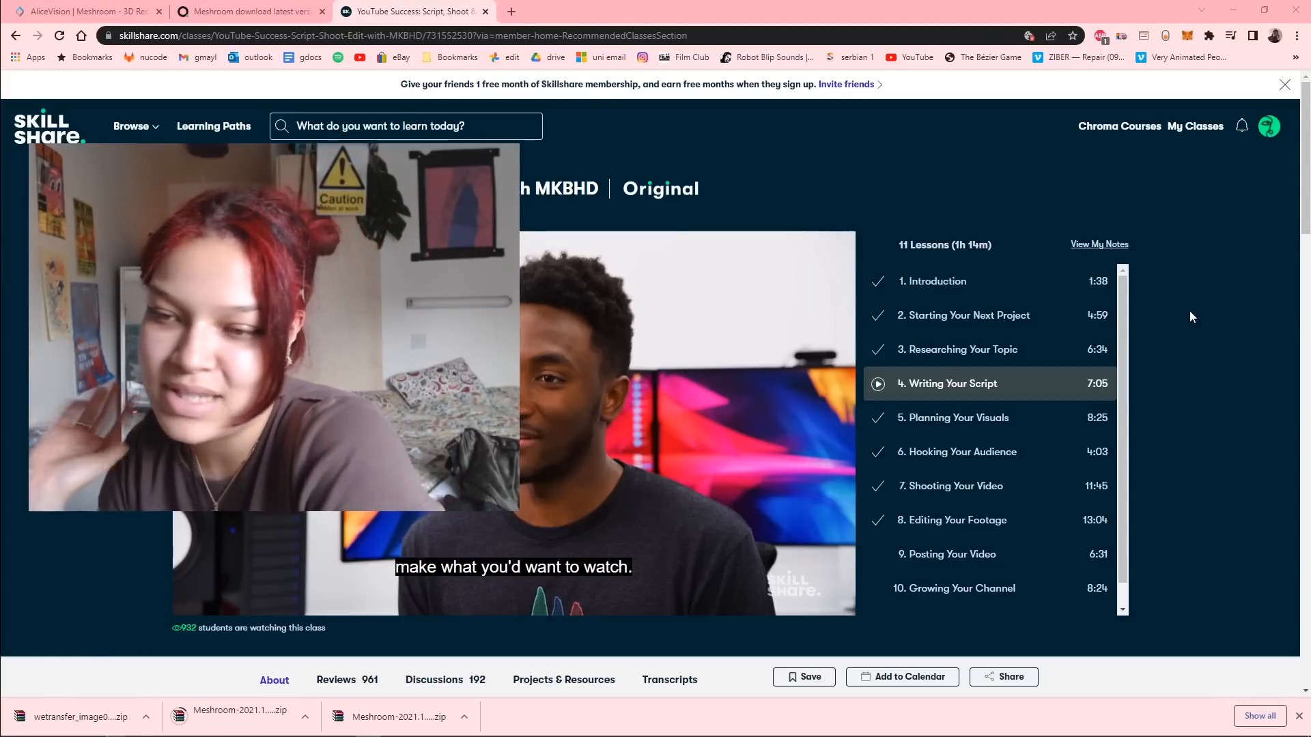
pyautogui.scroll(-1, 959, 407)
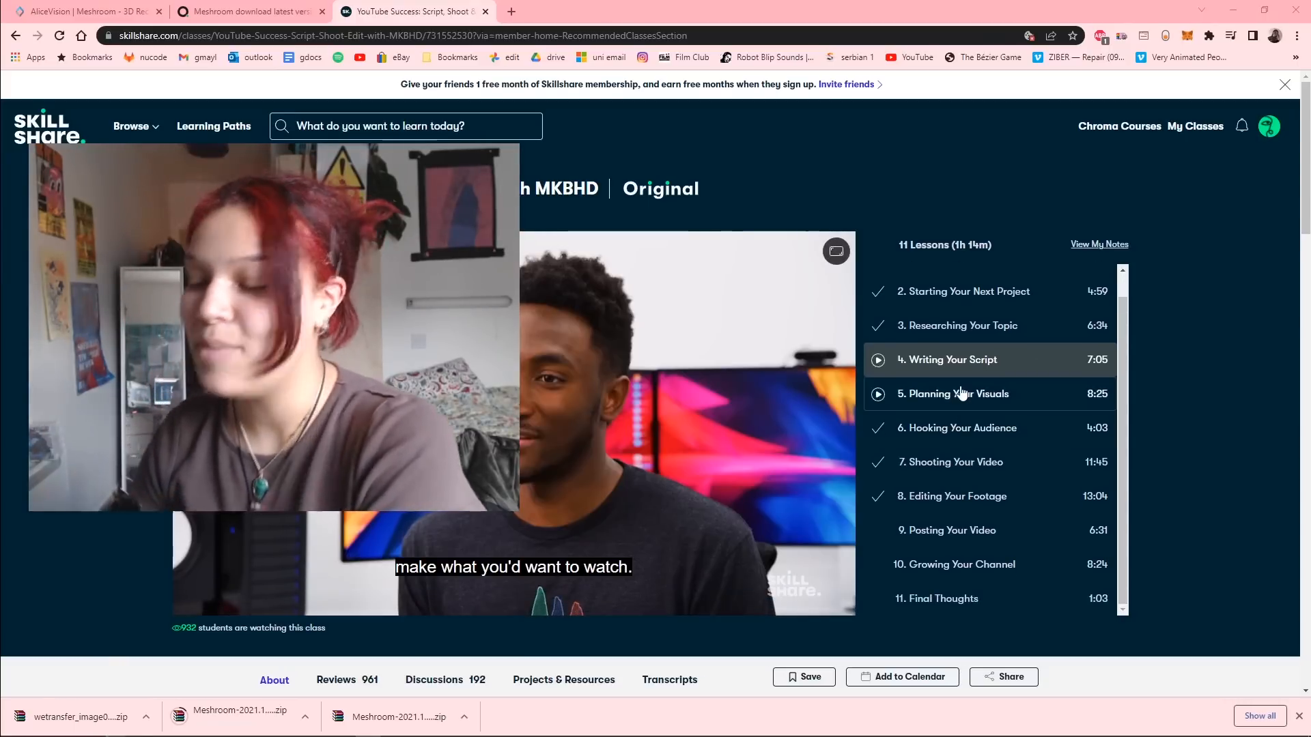
pyautogui.scroll(-1, 889, 470)
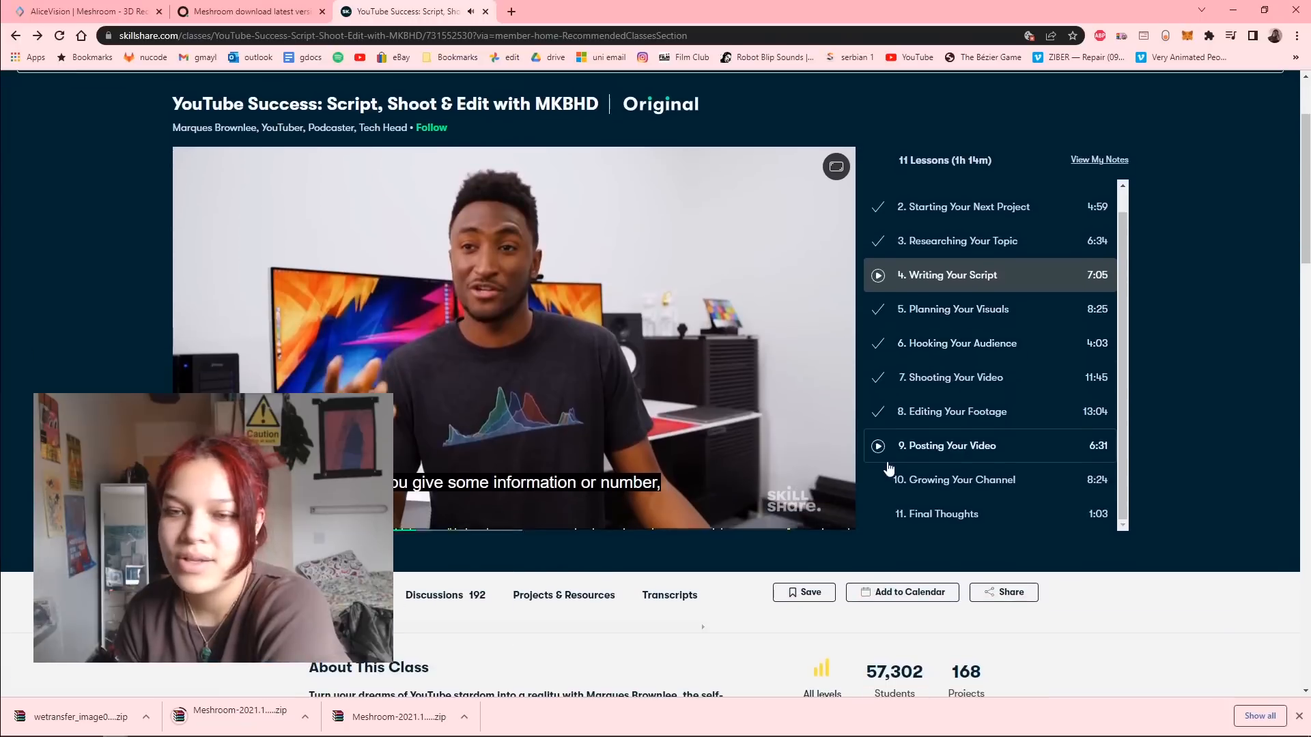
pyautogui.scroll(3, 902, 370)
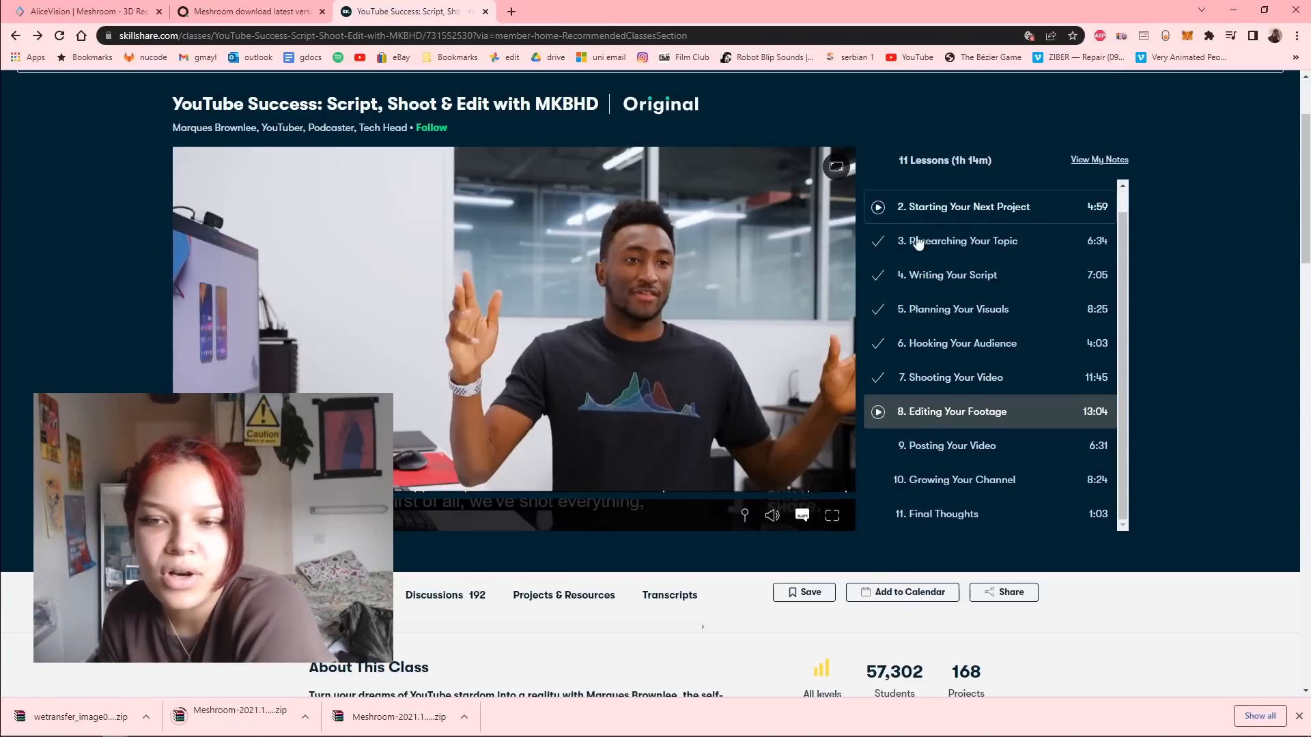
pyautogui.scroll(-2, 976, 246)
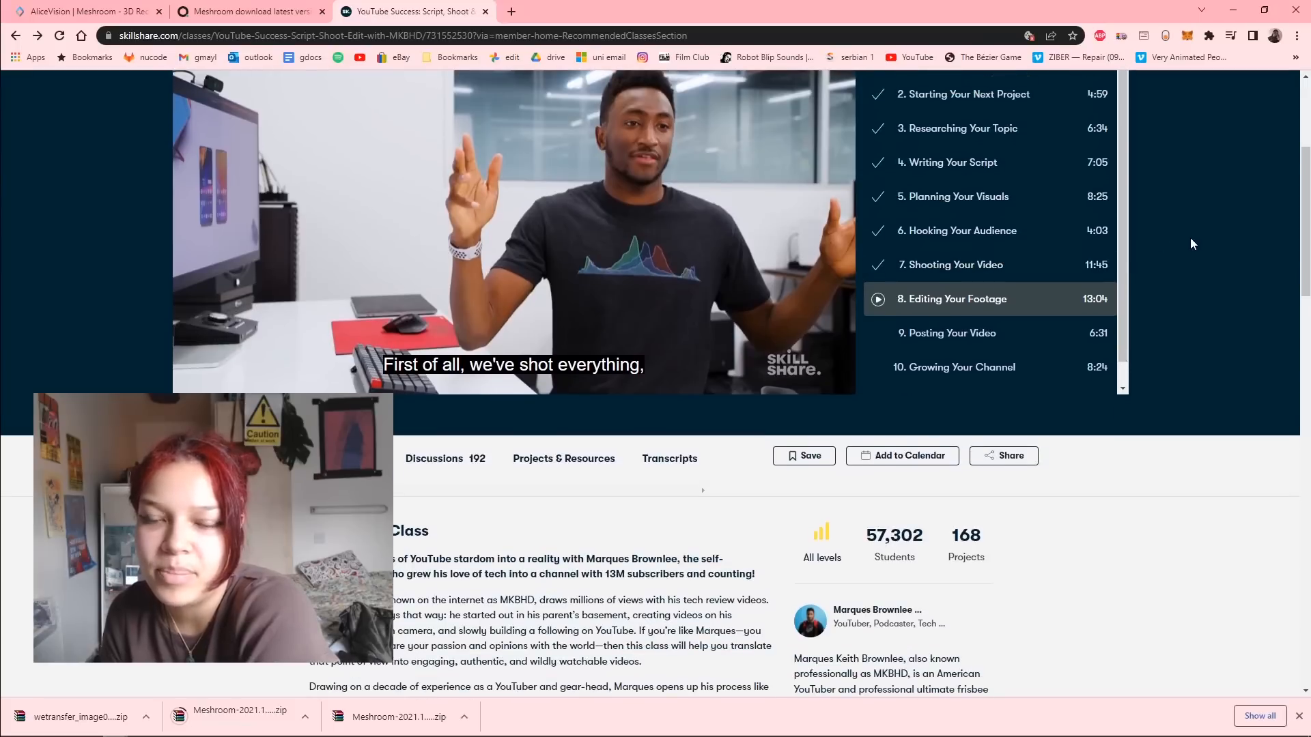
pyautogui.scroll(3, 1048, 333)
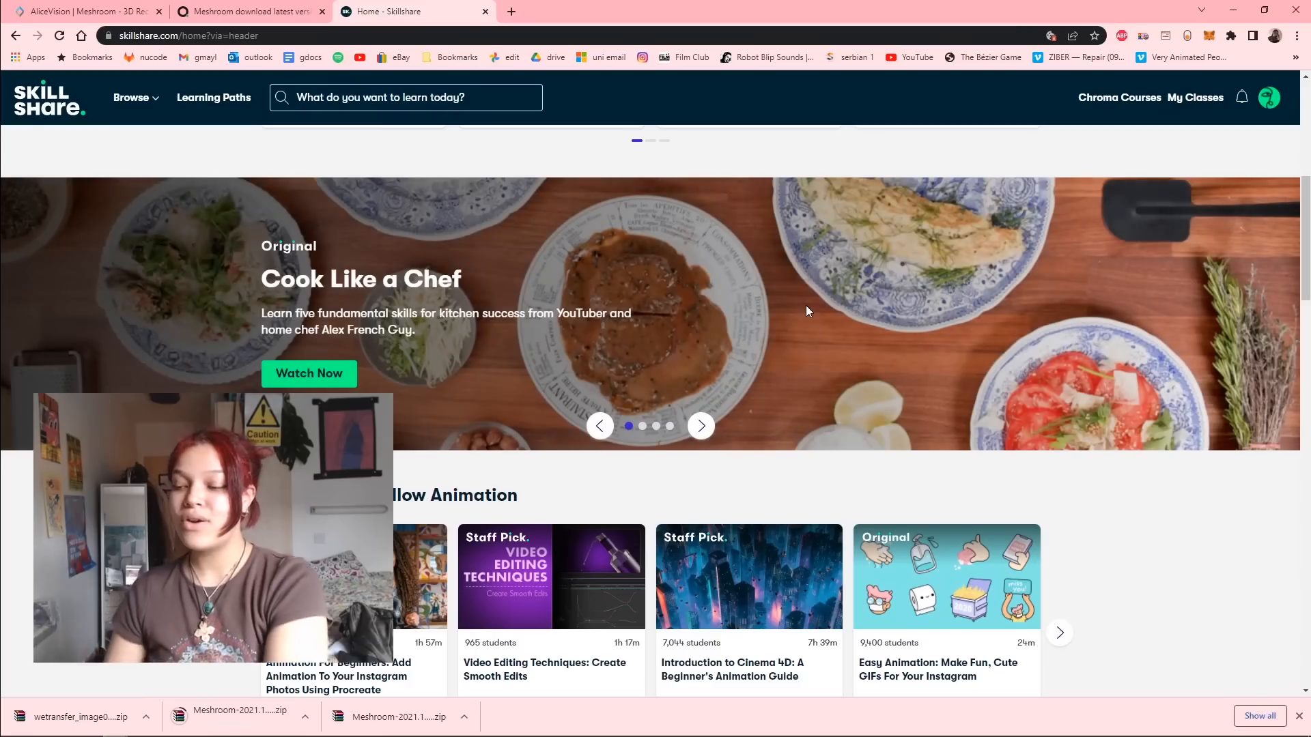
# Step: Browse the recommended classes on the Skillshare home page and return to Meshroom
pyautogui.scroll(-3, 806, 305)
pyautogui.scroll(3, 792, 314)
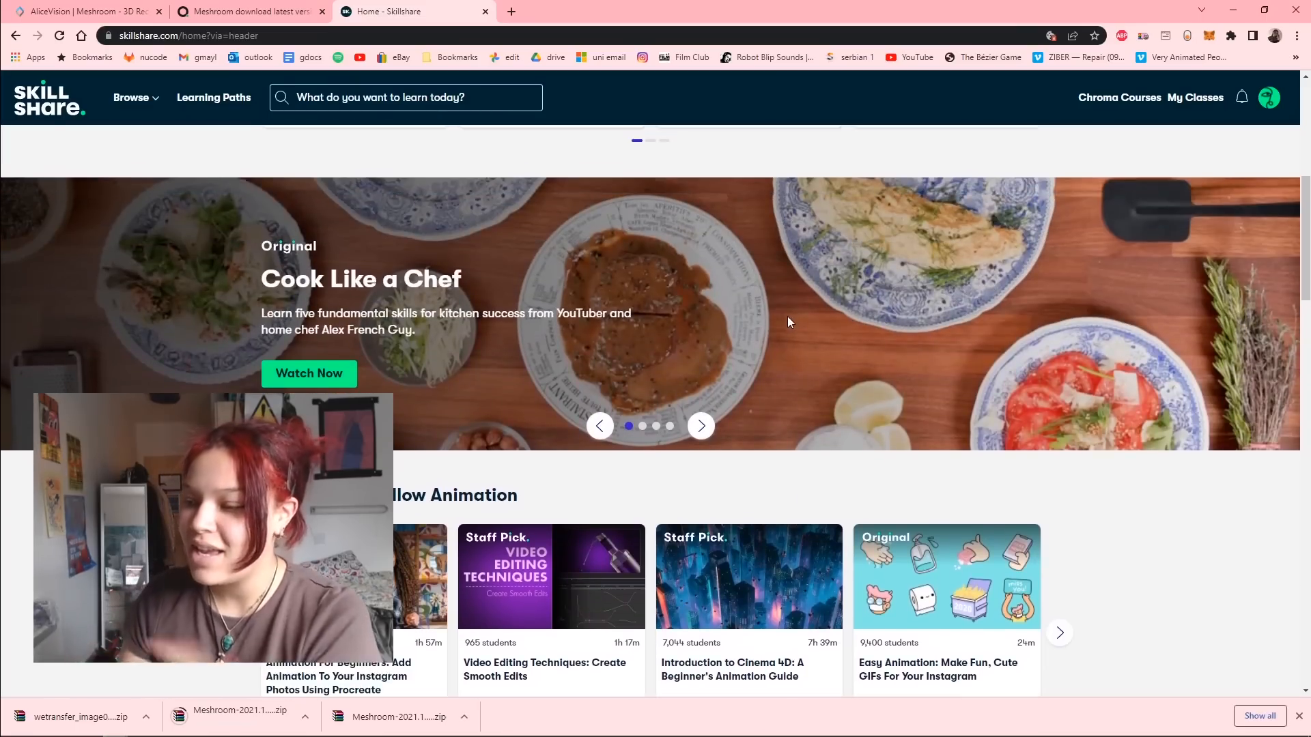
pyautogui.scroll(-4, 789, 320)
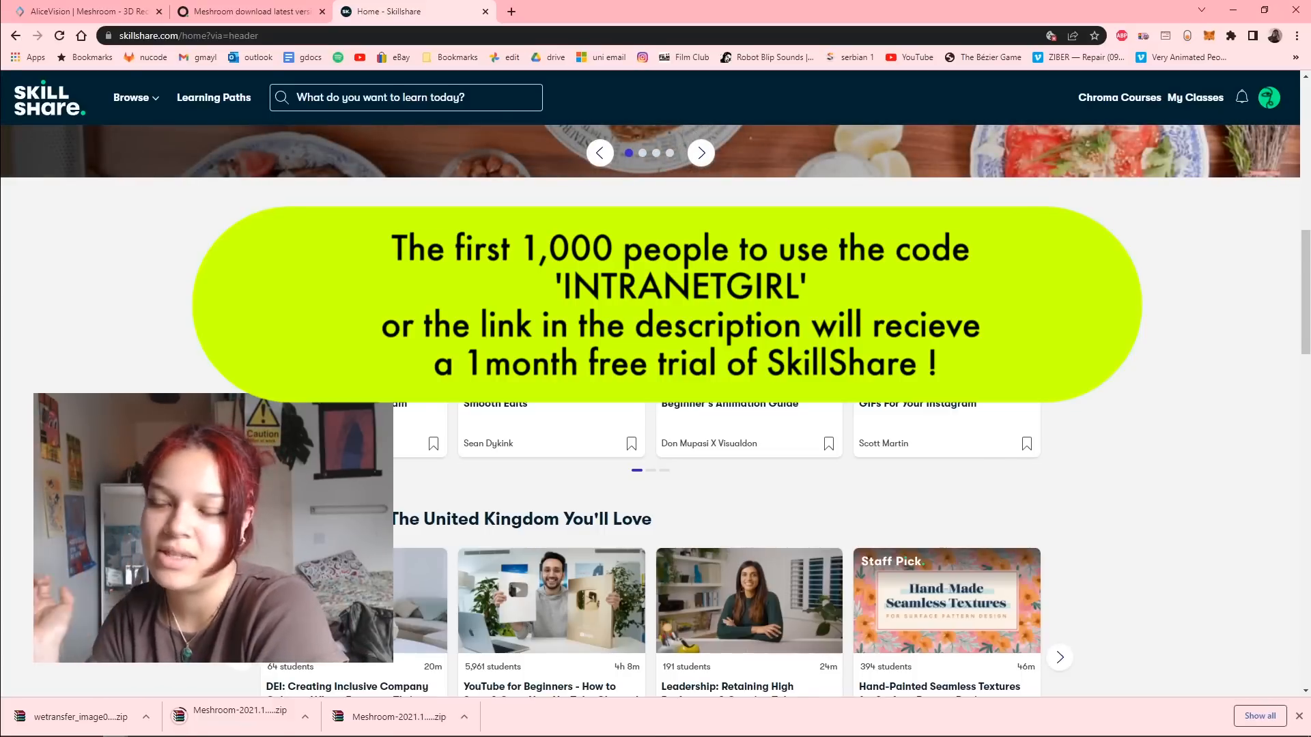
pyautogui.scroll(-9, 919, 290)
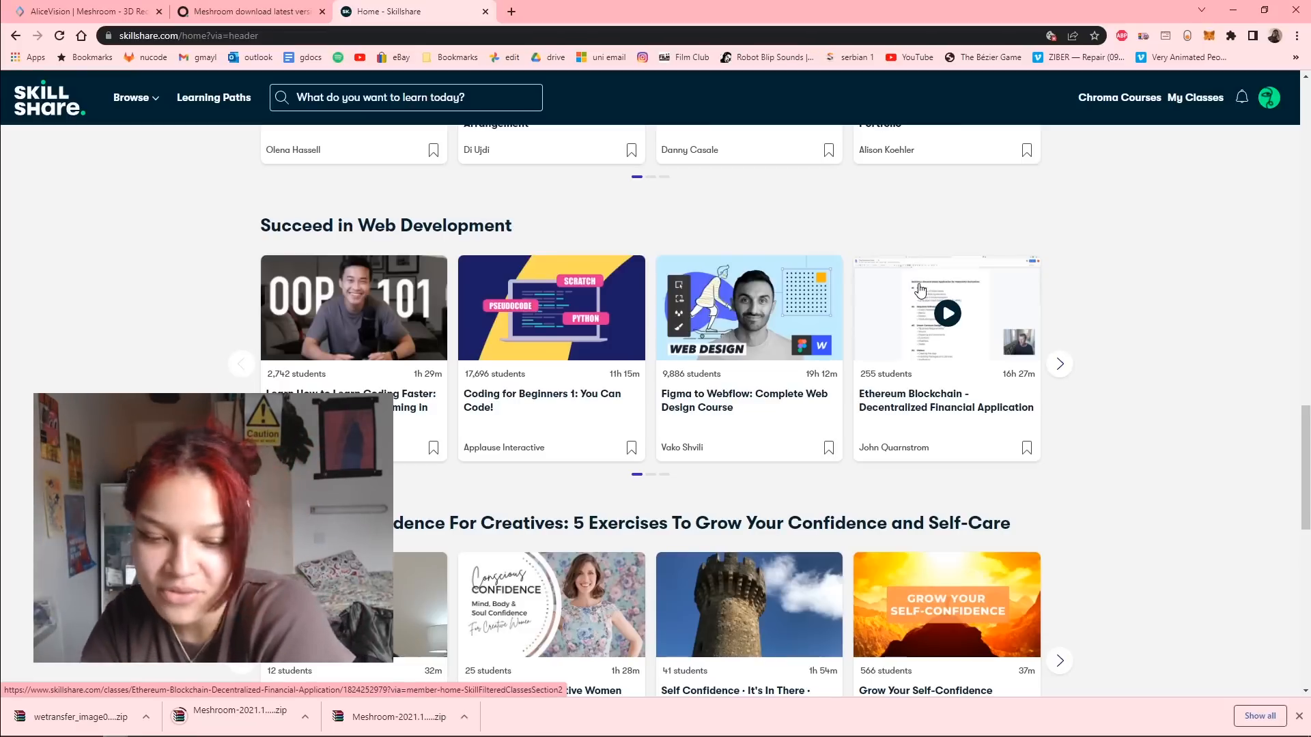
pyautogui.click(1233, 11)
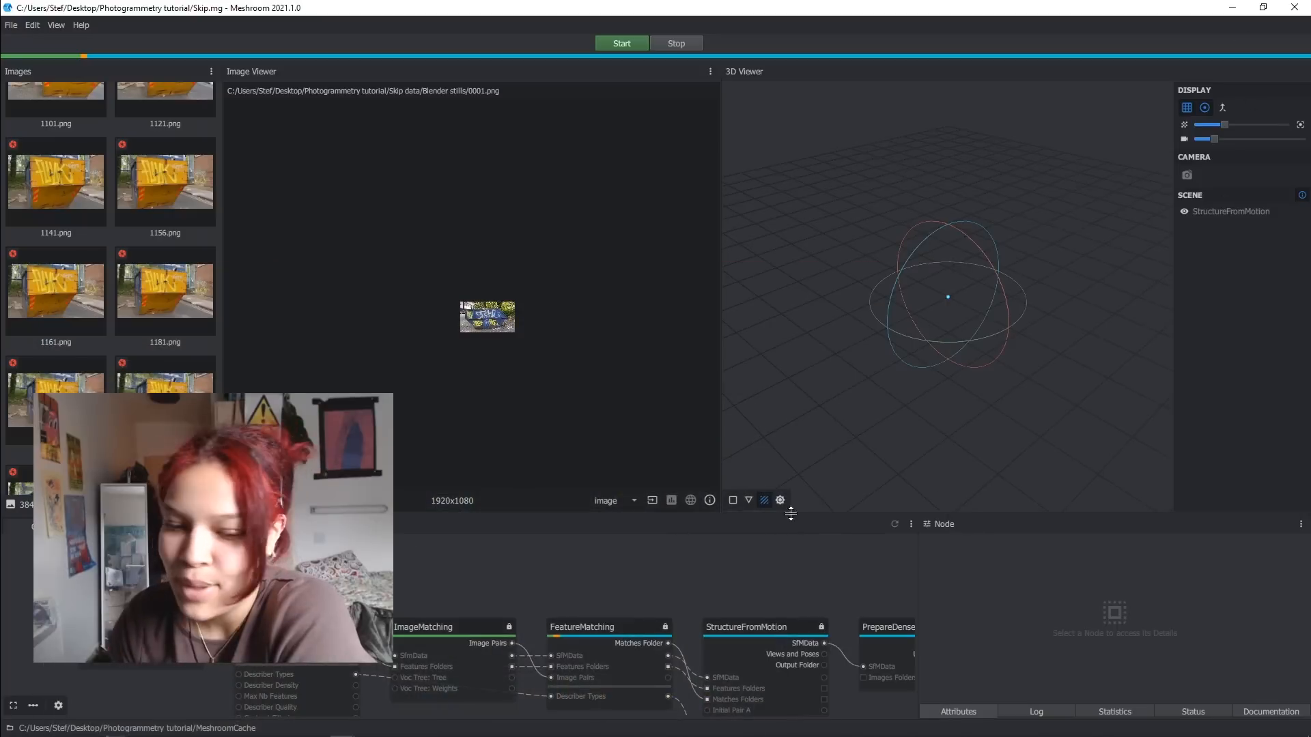
# Step: Check the processing progress of the pipeline nodes from FeatureMatching through to the end of the graph
pyautogui.scroll(-3, 757, 560)
pyautogui.moveTo(755, 582); pyautogui.dragTo(831, 578, button='middle')
pyautogui.scroll(5, 751, 606)
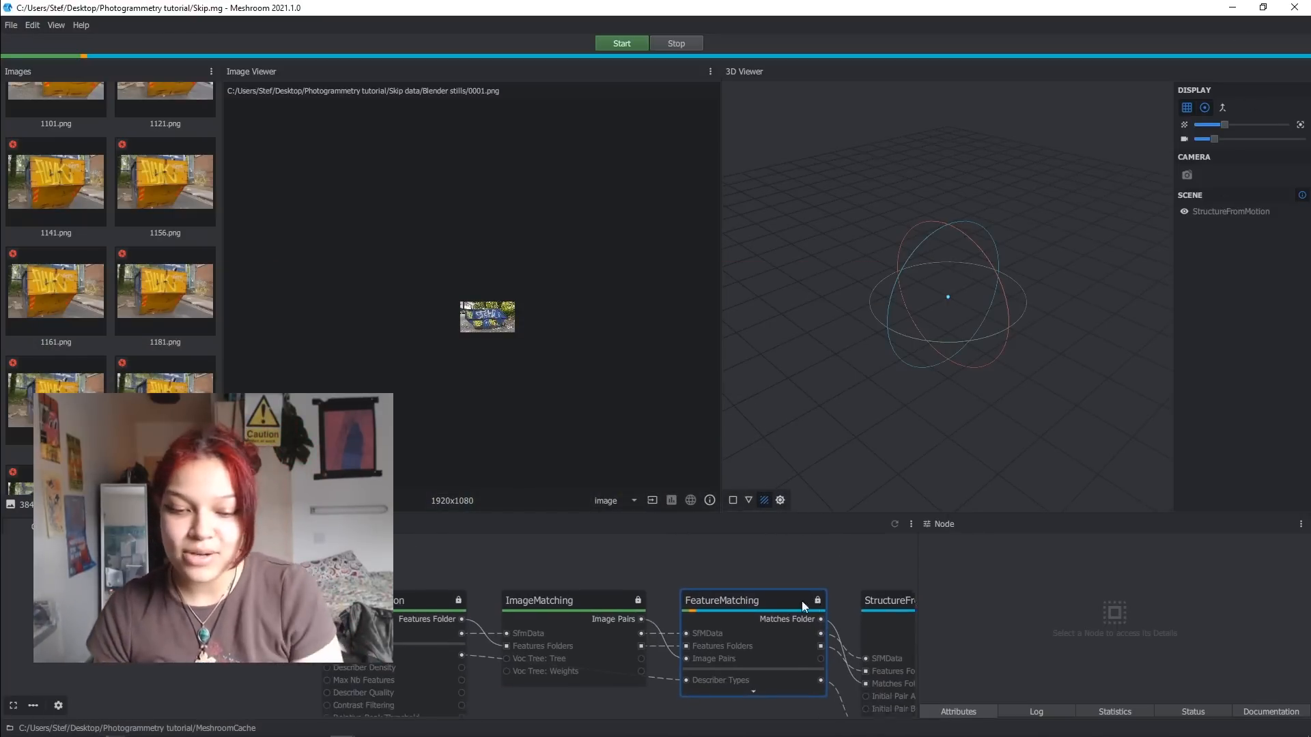
pyautogui.scroll(-5, 800, 590)
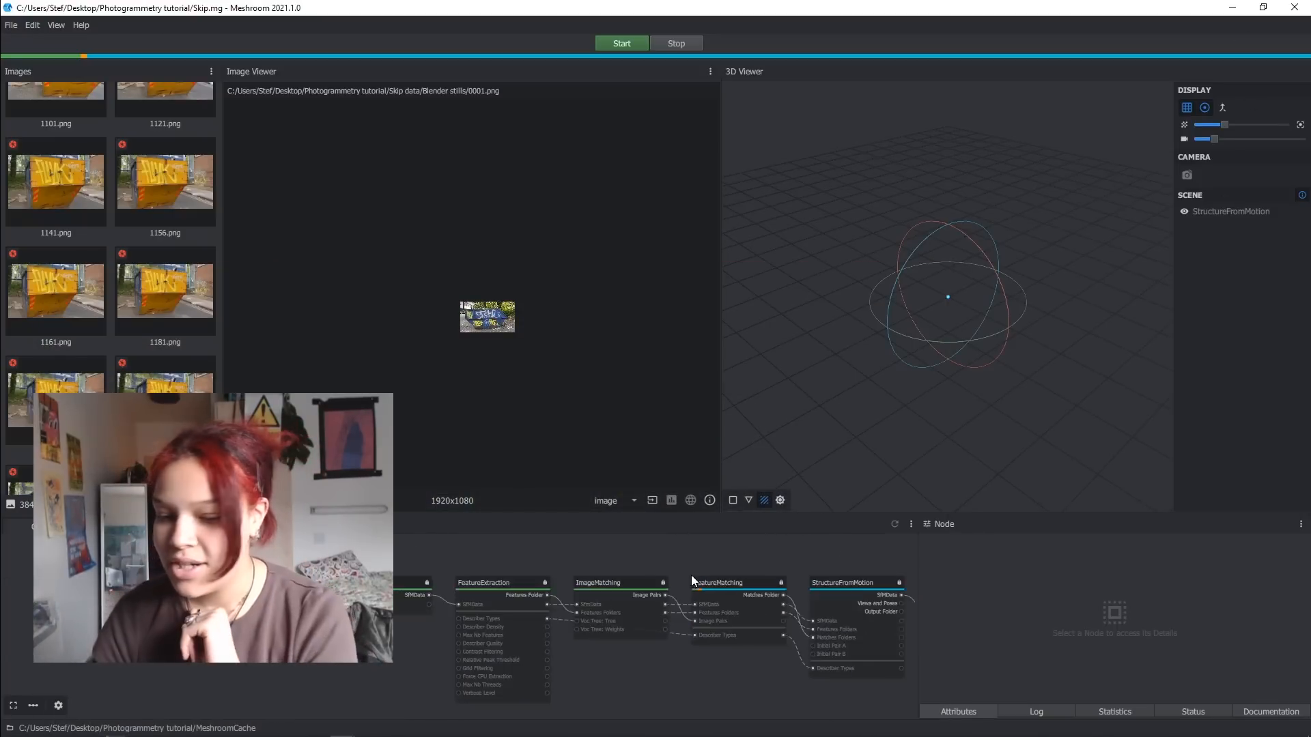
pyautogui.scroll(-2, 785, 566)
pyautogui.moveTo(696, 571); pyautogui.dragTo(620, 575, button='middle')
pyautogui.scroll(2, 621, 575)
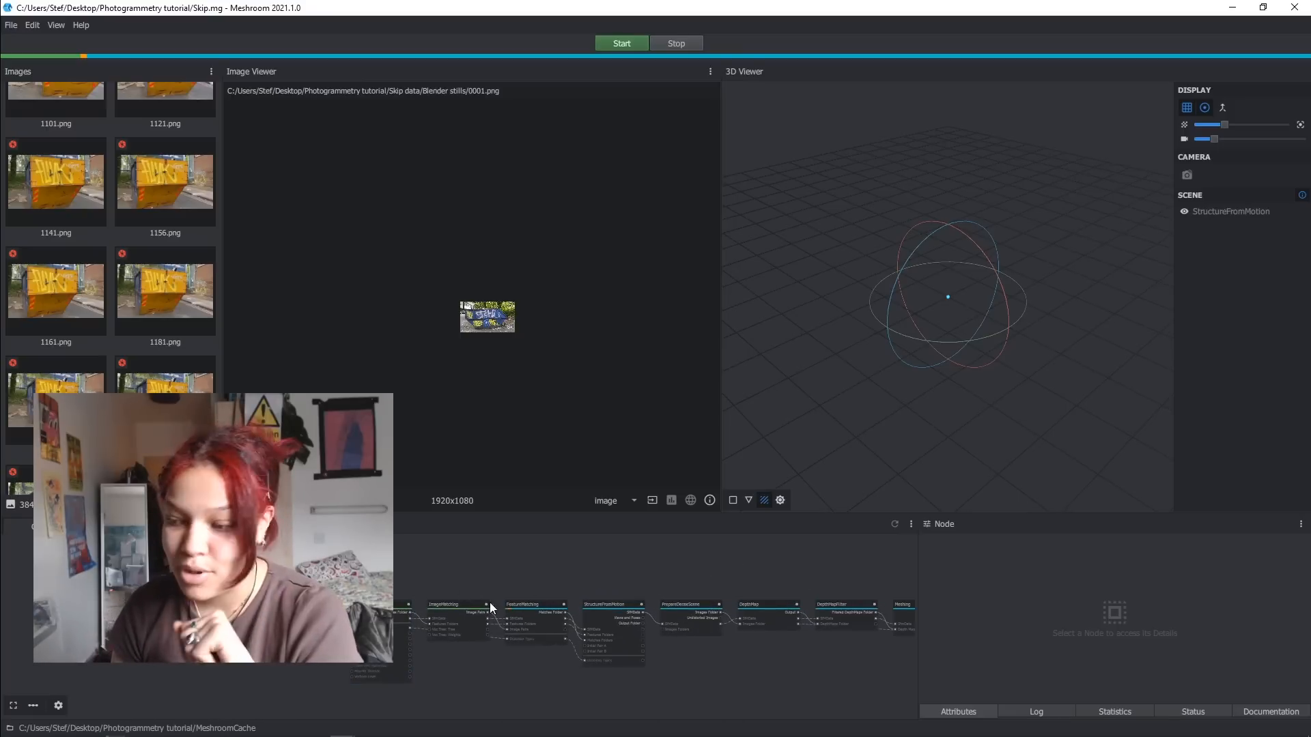
pyautogui.moveTo(542, 578); pyautogui.dragTo(552, 577, button='middle')
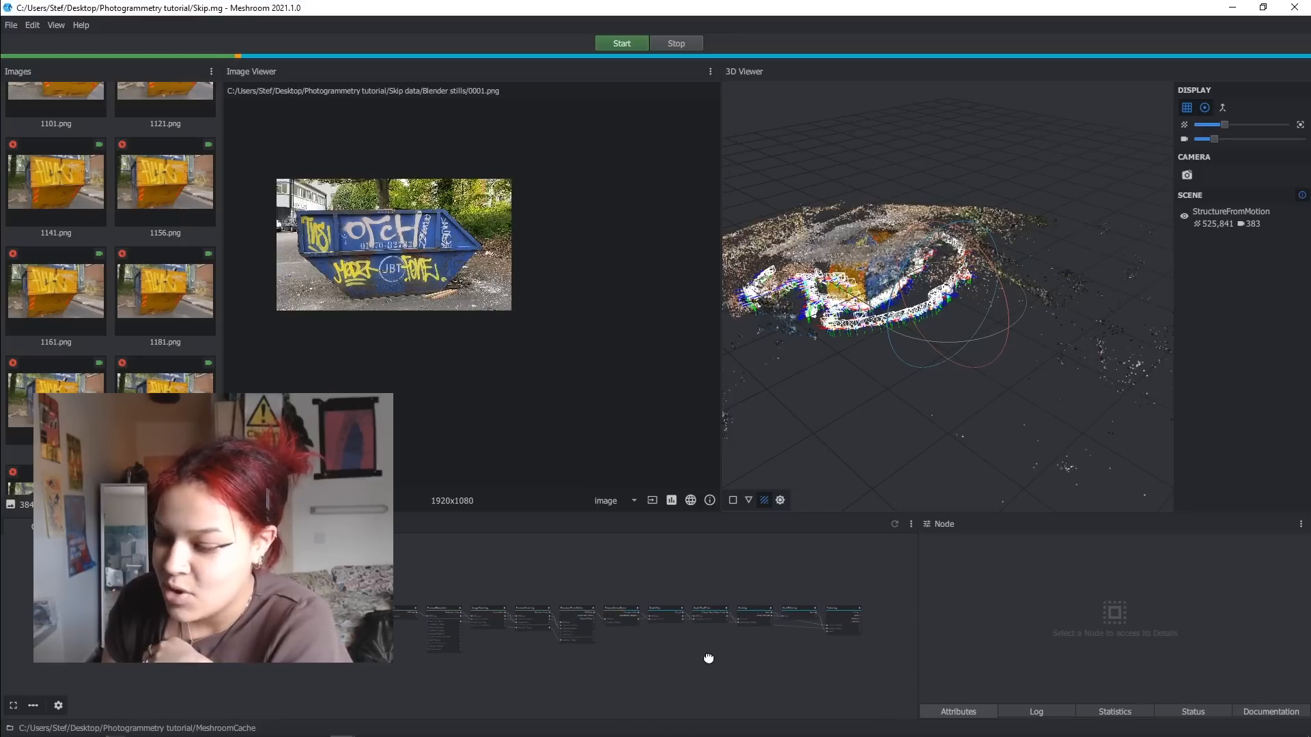
pyautogui.moveTo(709, 658); pyautogui.dragTo(744, 663, button='middle')
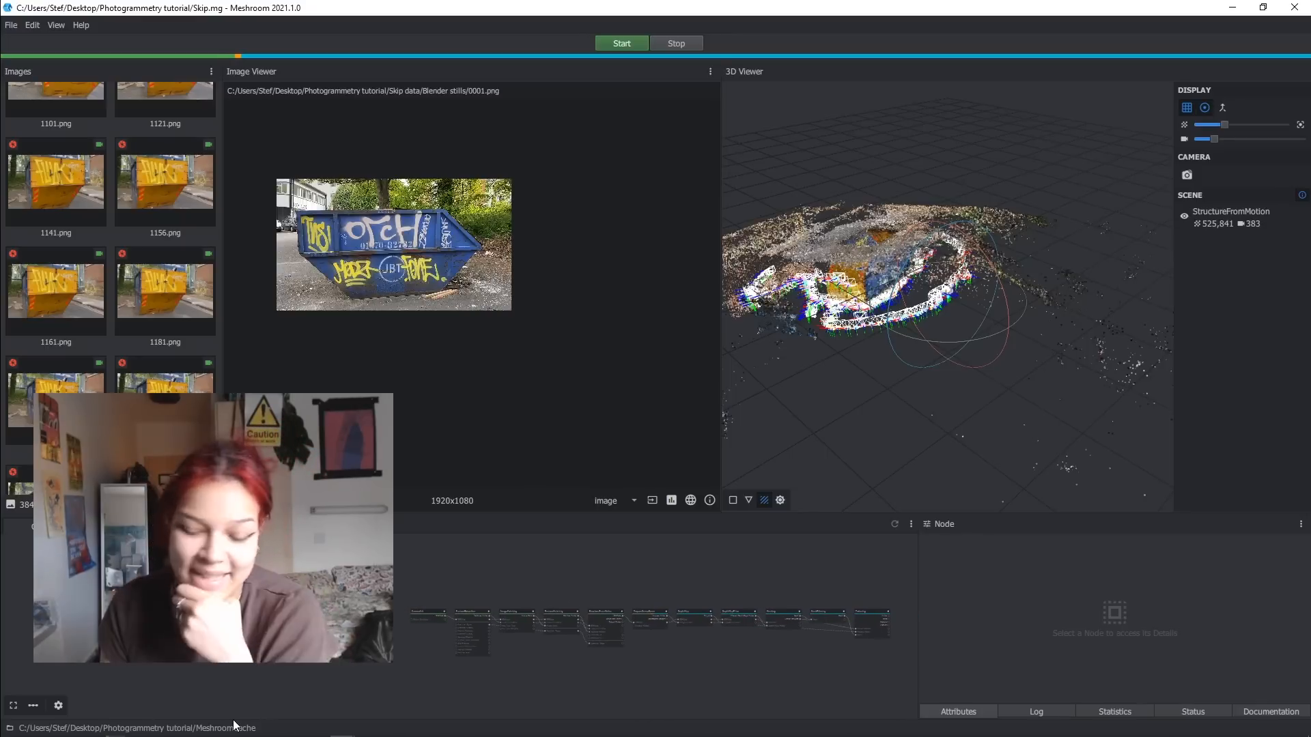
pyautogui.moveTo(194, 736)
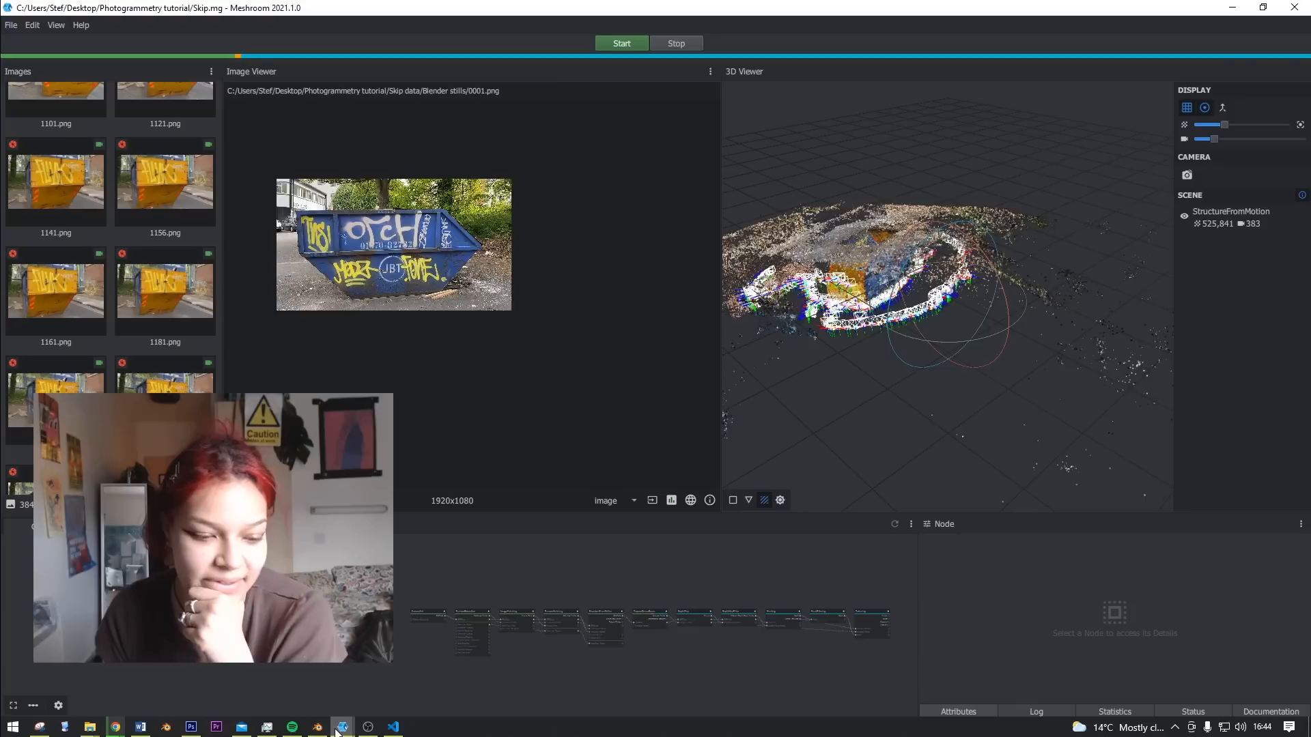
# Step: Inspect the StructureFromMotion point cloud of the skip close up and from several sides
pyautogui.scroll(3, 662, 668)
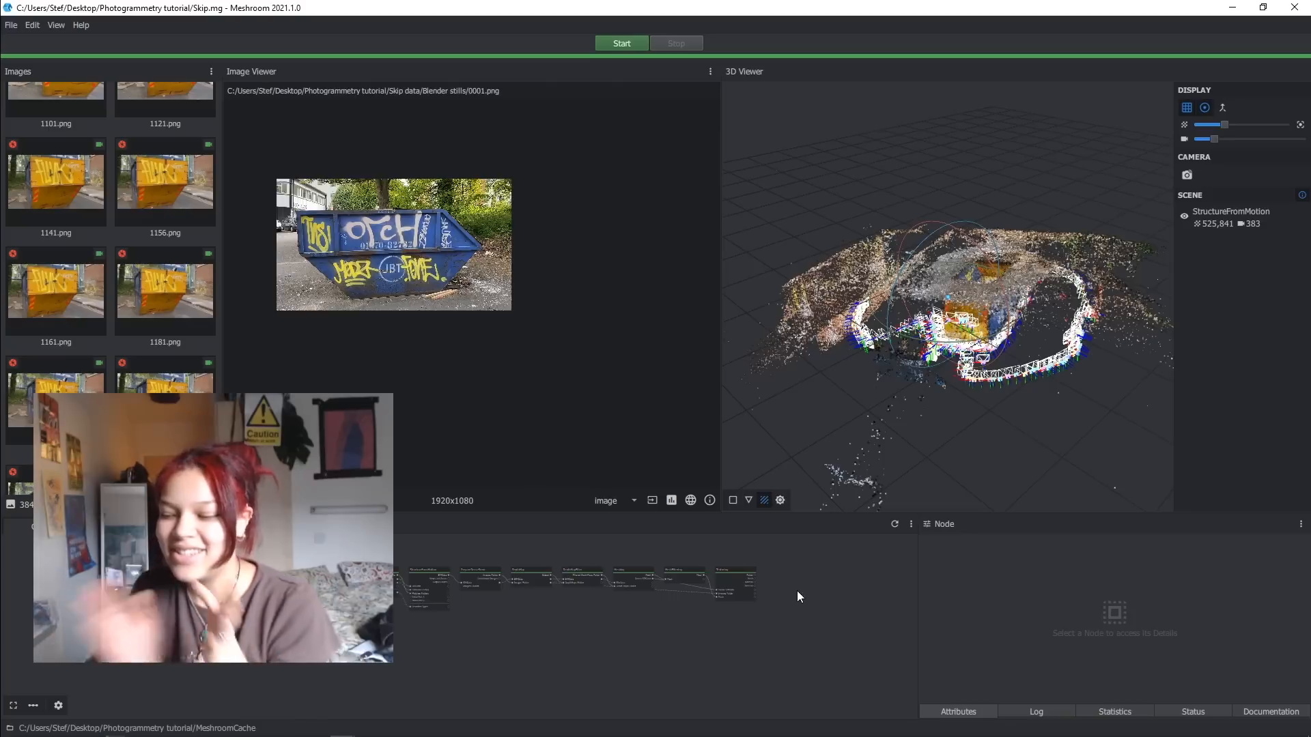
pyautogui.moveTo(997, 425); pyautogui.dragTo(924, 277)
pyautogui.scroll(3, 927, 276)
pyautogui.moveTo(927, 276); pyautogui.dragTo(908, 376, button='middle')
pyautogui.moveTo(906, 373); pyautogui.dragTo(1003, 385)
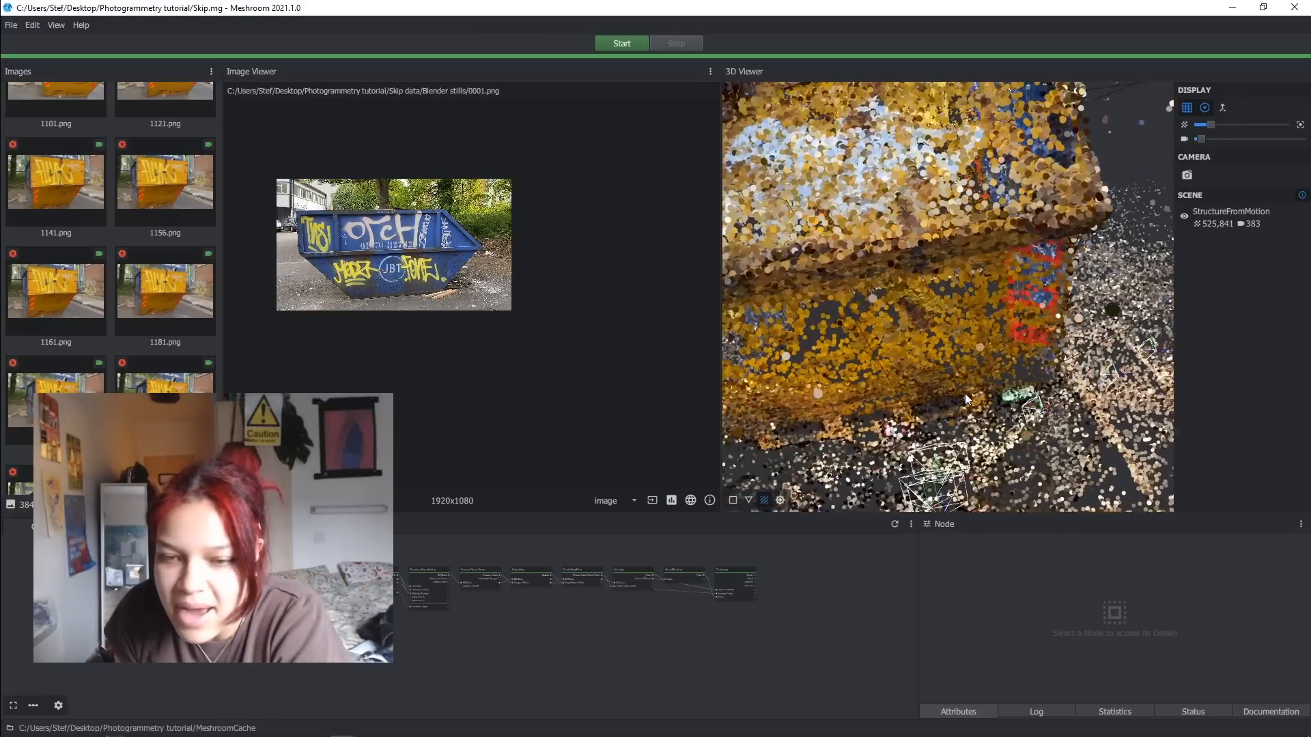
pyautogui.moveTo(965, 393); pyautogui.dragTo(1017, 369)
pyautogui.moveTo(934, 409); pyautogui.dragTo(1034, 338)
pyautogui.scroll(-3, 956, 322)
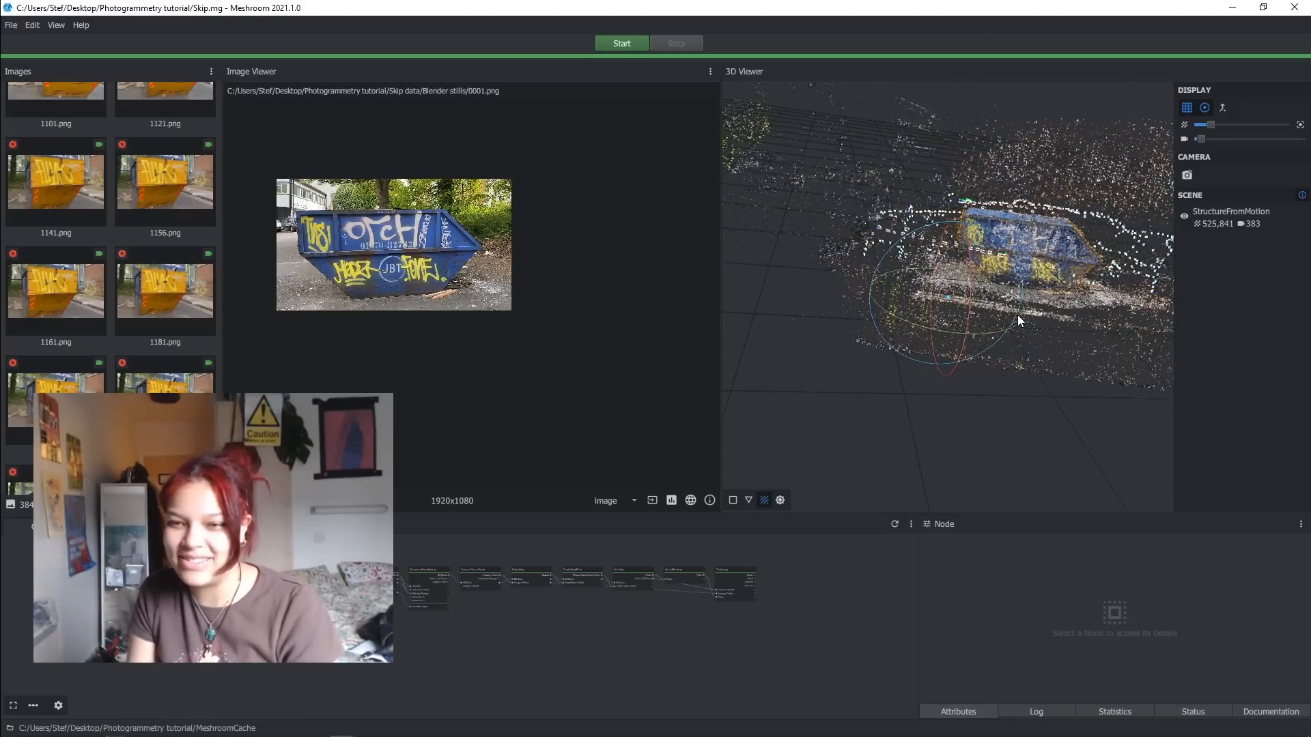
pyautogui.scroll(5, 1017, 314)
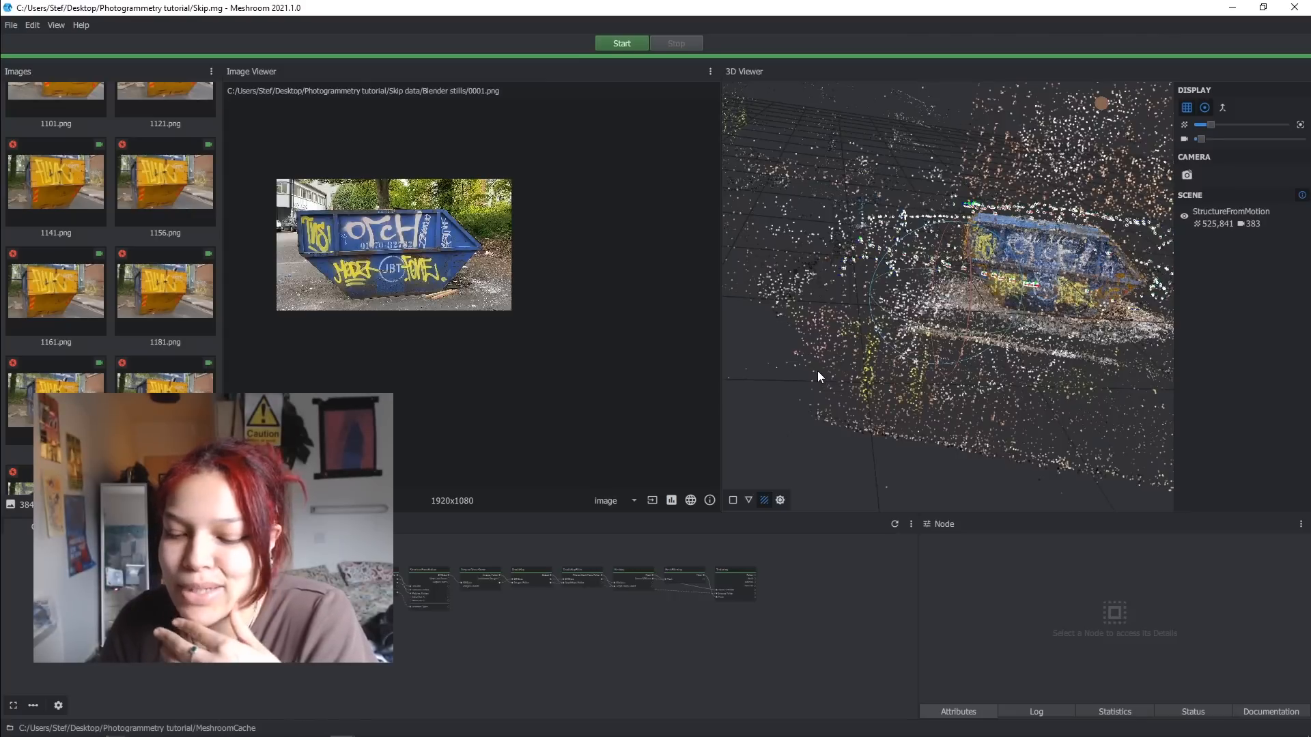
pyautogui.click(17, 28)
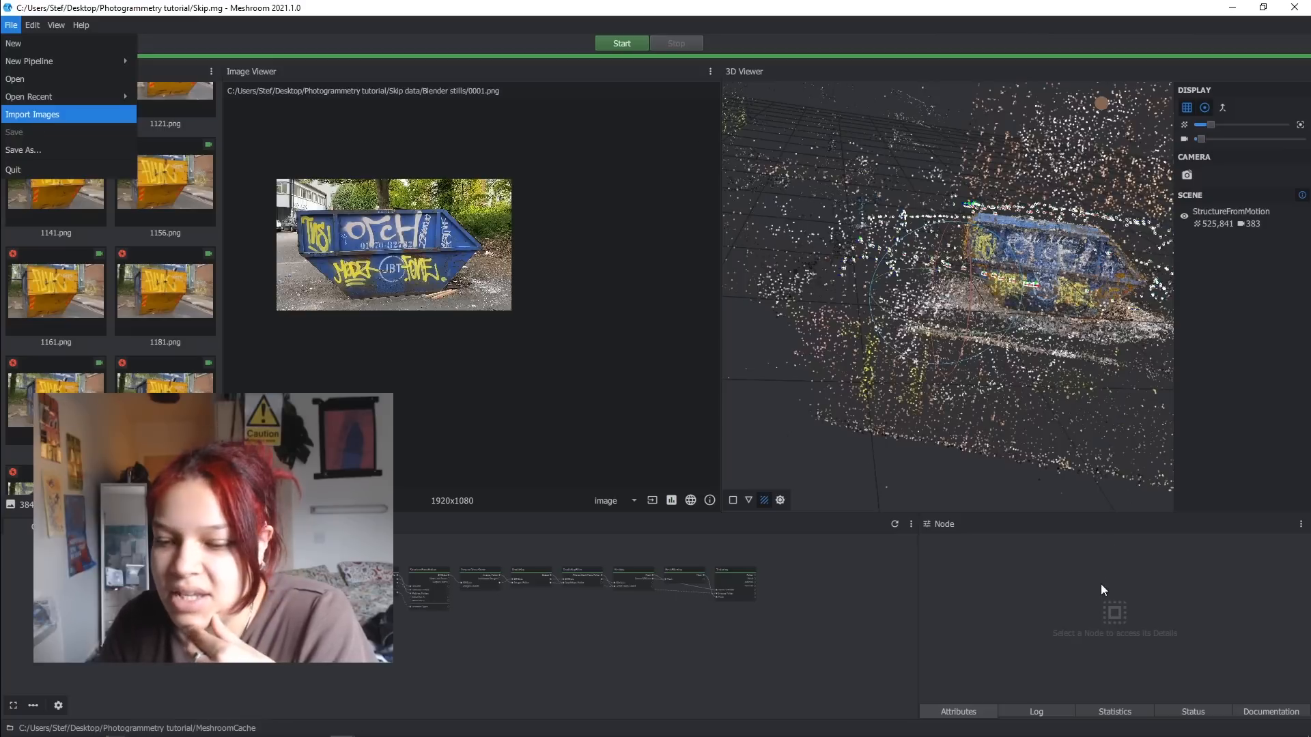
pyautogui.click(1025, 587)
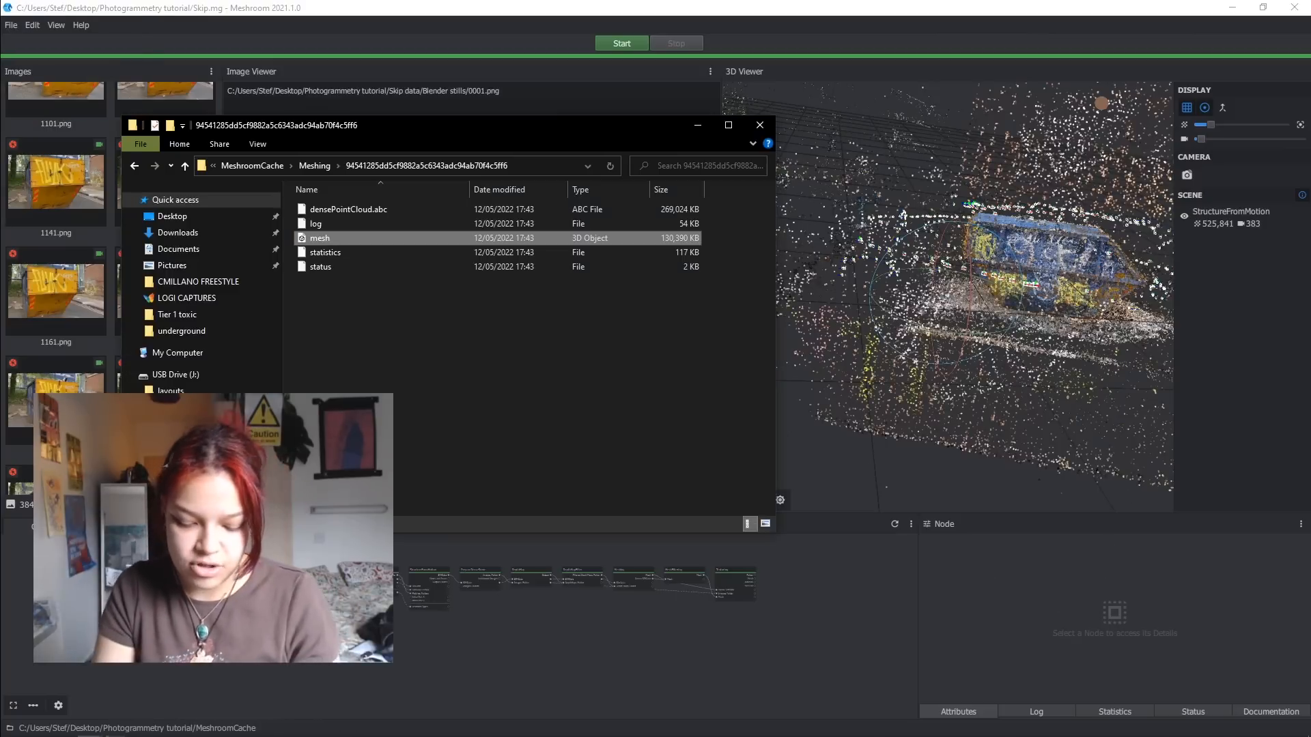
# Step: Launch Blender
pyautogui.press('super')
pyautogui.write('BLEN')
pyautogui.press('Return')
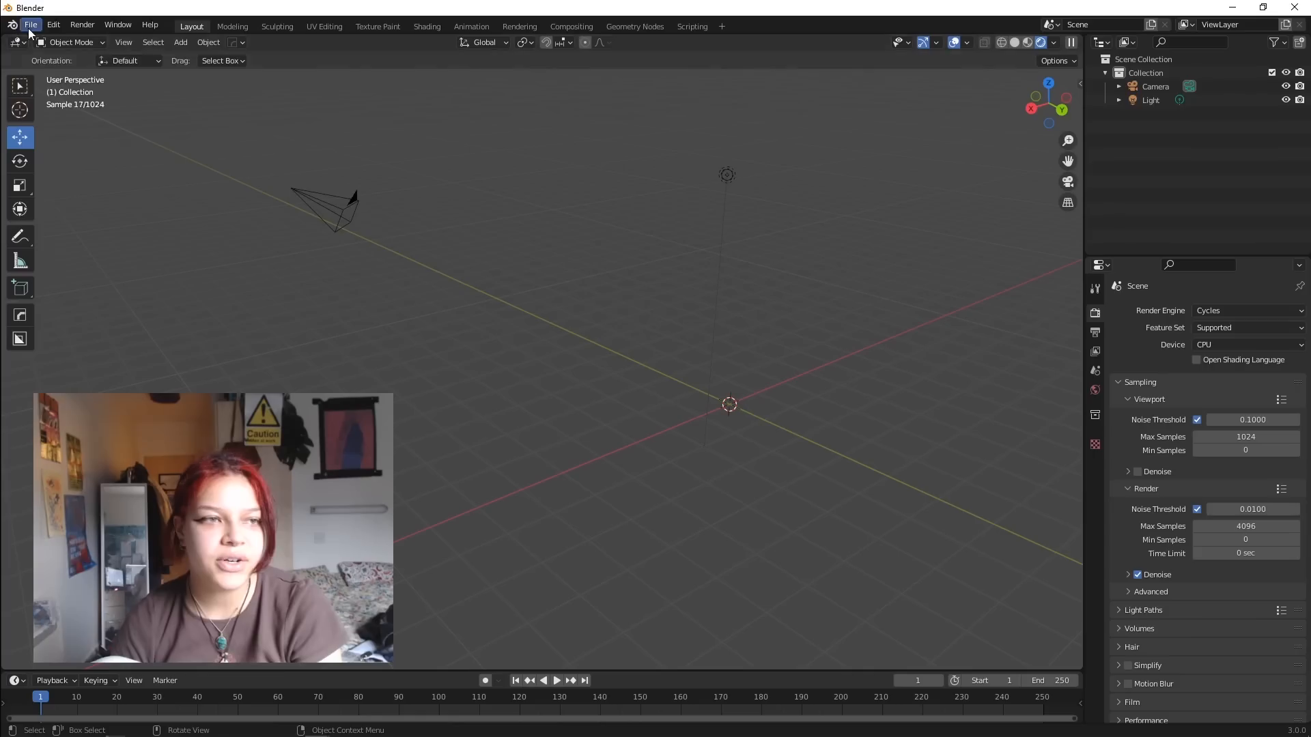
# Step: Start a Wavefront OBJ import and open the MeshroomCache folder inside the Photogrammetry tutorial folder
pyautogui.click(31, 25)
pyautogui.moveTo(71, 207)
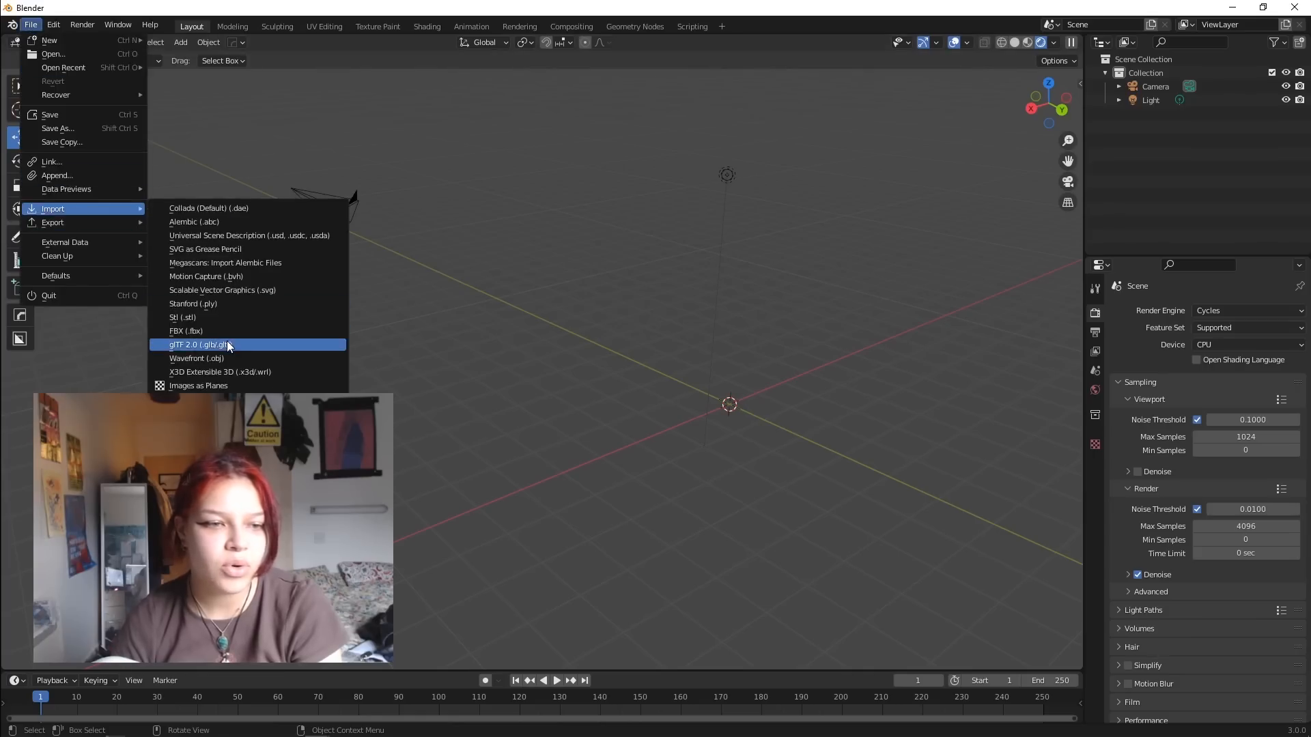
pyautogui.click(240, 358)
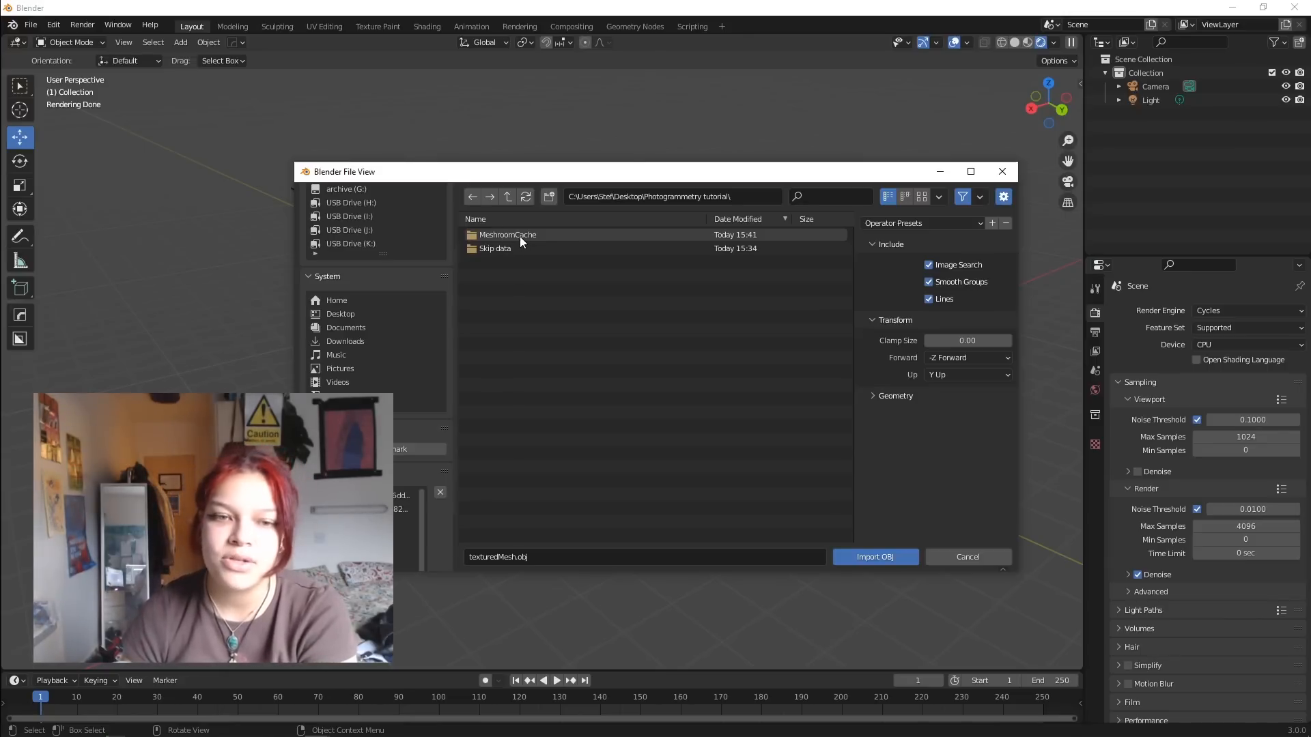
pyautogui.doubleClick(518, 237)
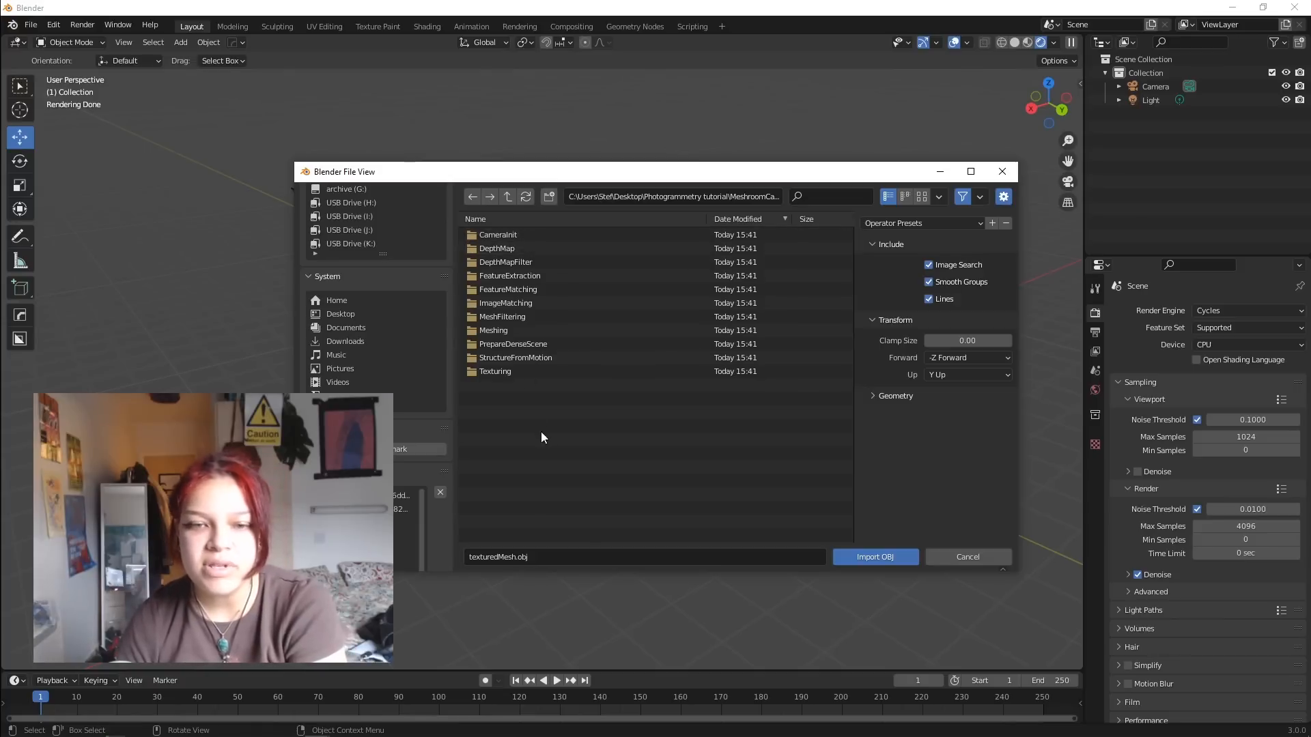
pyautogui.moveTo(358, 734)
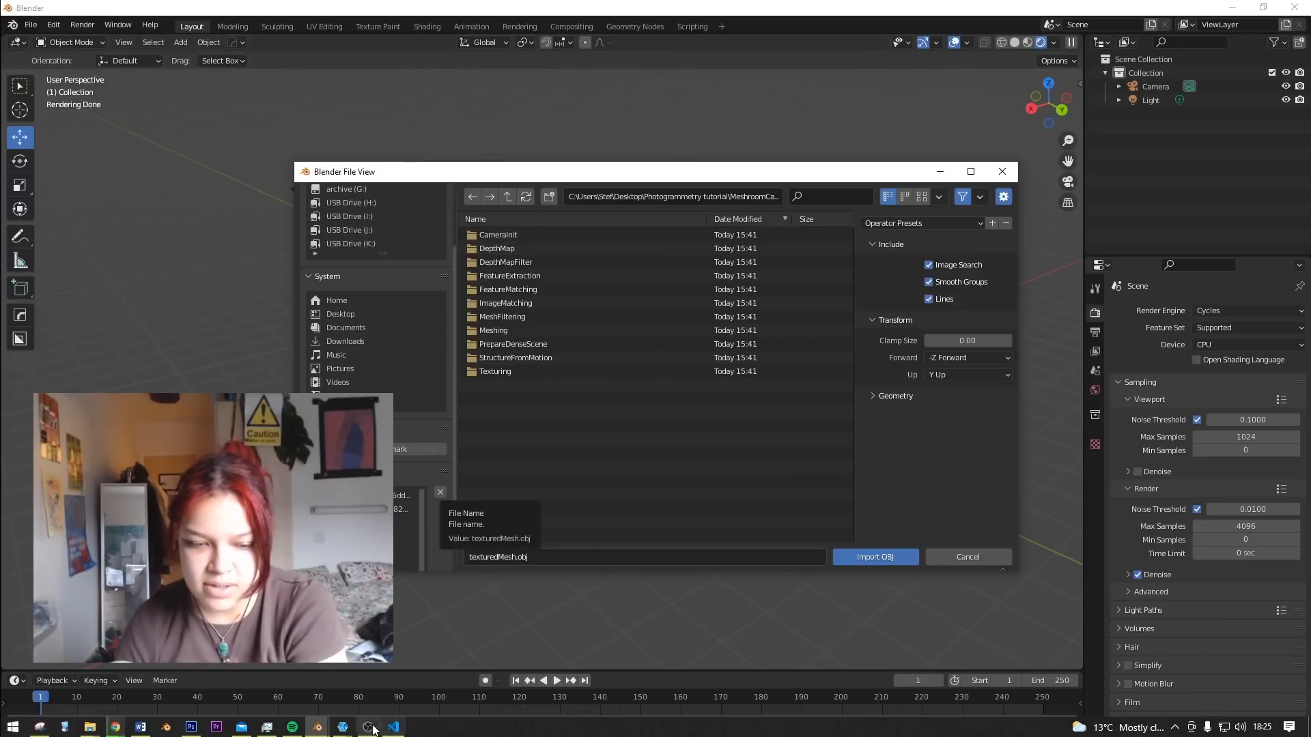
pyautogui.click(379, 670)
pyautogui.scroll(2, 672, 558)
pyautogui.click(1232, 7)
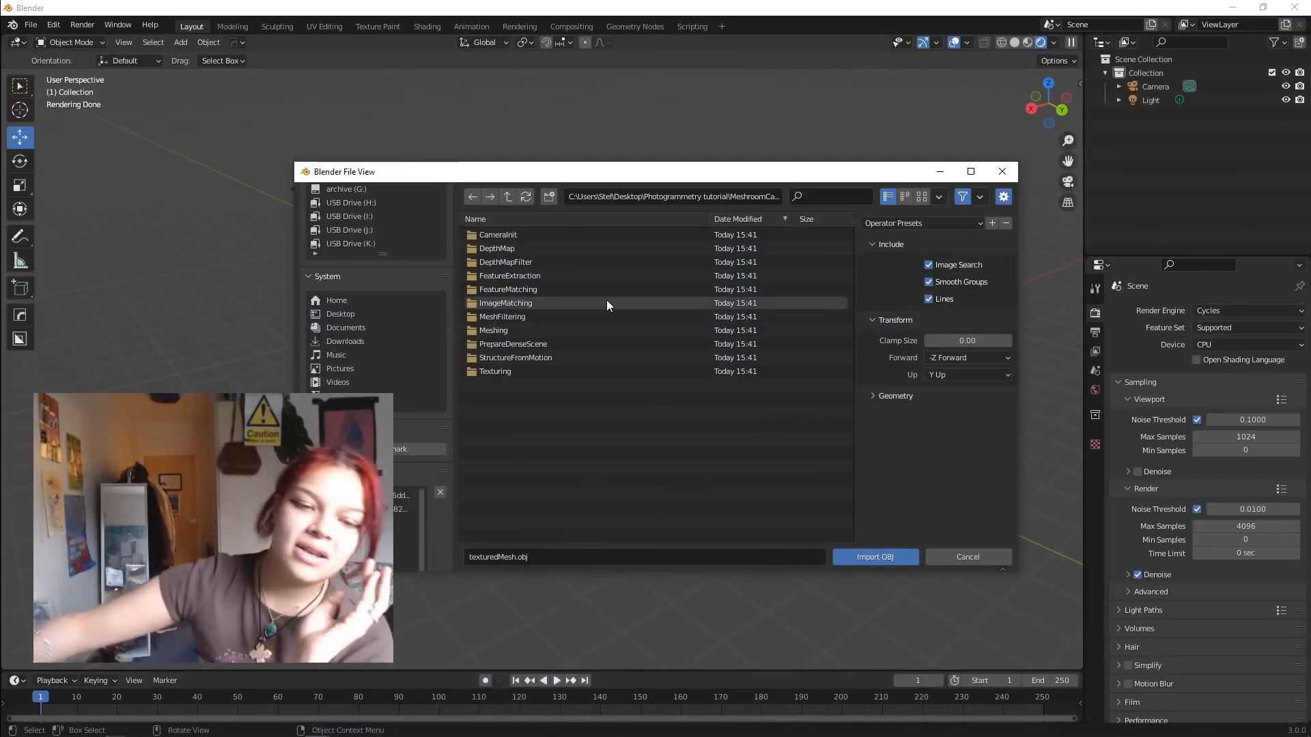
# Step: Import texturedMesh.obj from the subfolder of the Texturing folder
pyautogui.doubleClick(543, 371)
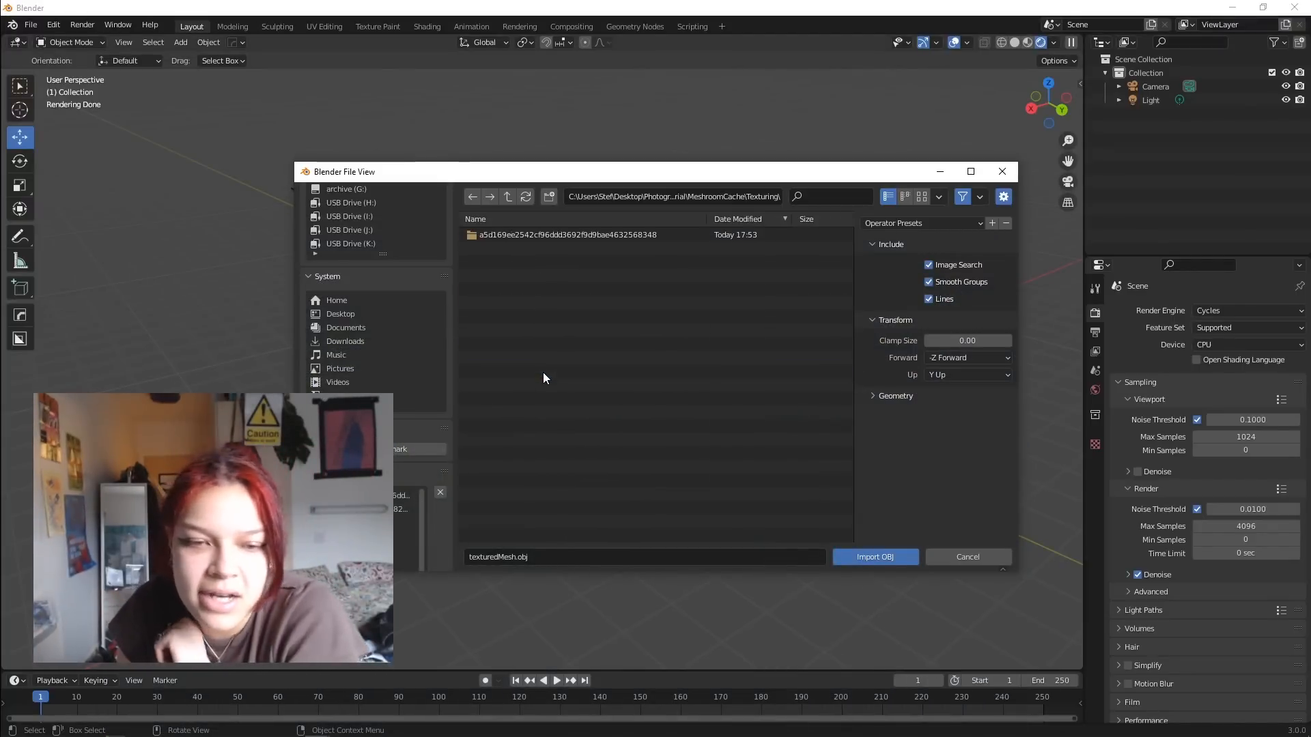
pyautogui.doubleClick(554, 237)
pyautogui.click(534, 249)
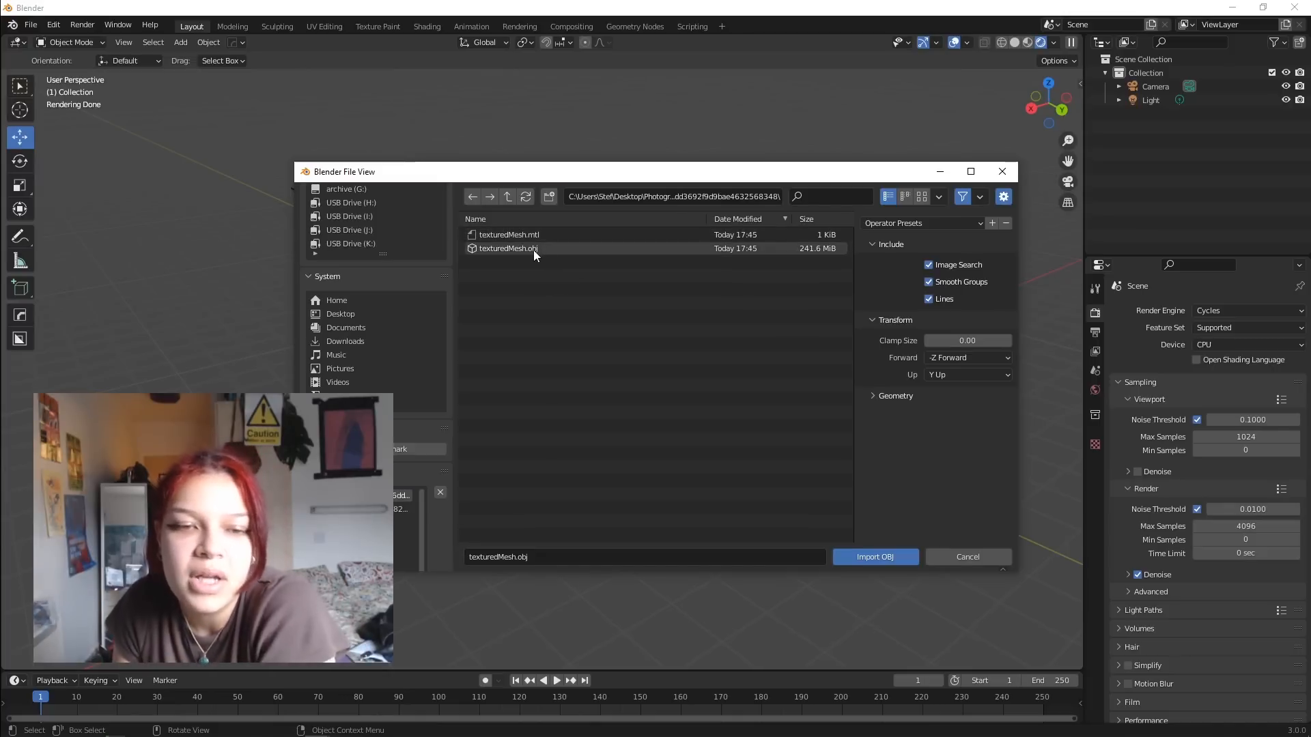
pyautogui.click(876, 557)
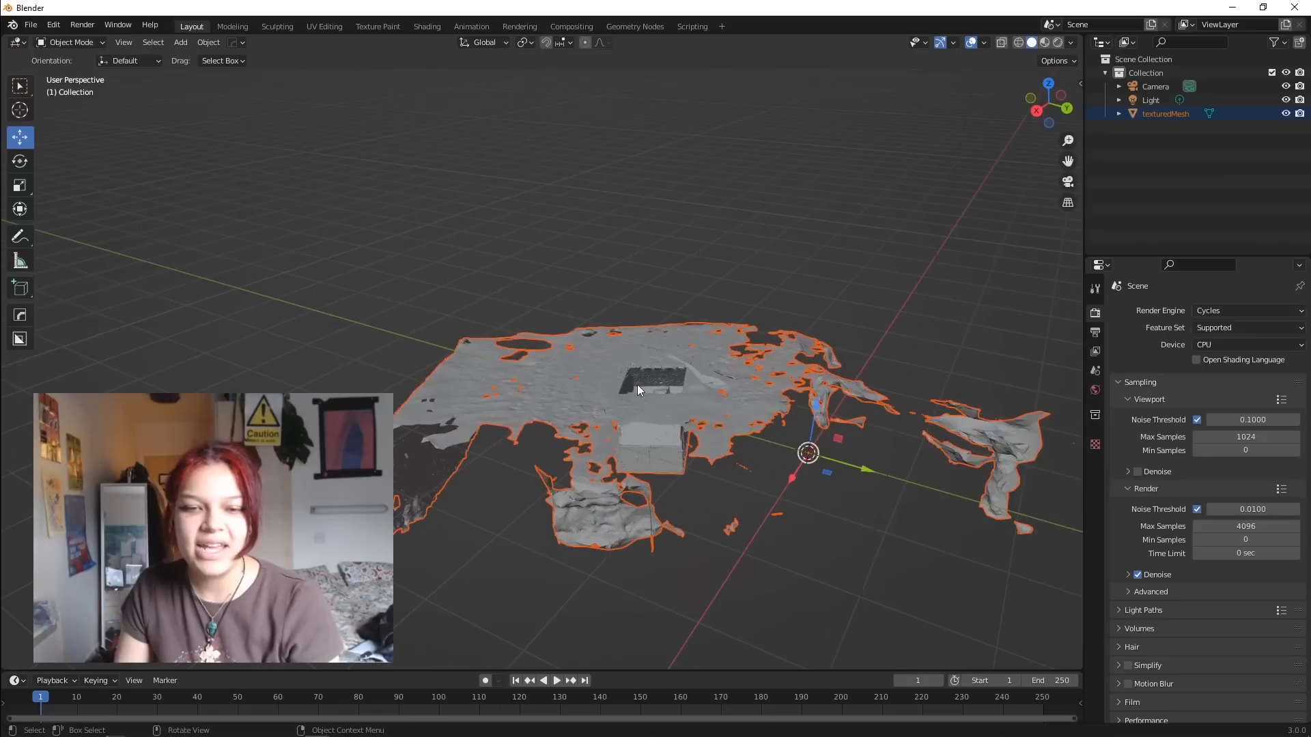
# Step: Rotate the imported textured mesh 180° about the Y axis so the scene stands upright
pyautogui.moveTo(637, 384); pyautogui.dragTo(744, 402, button='middle')
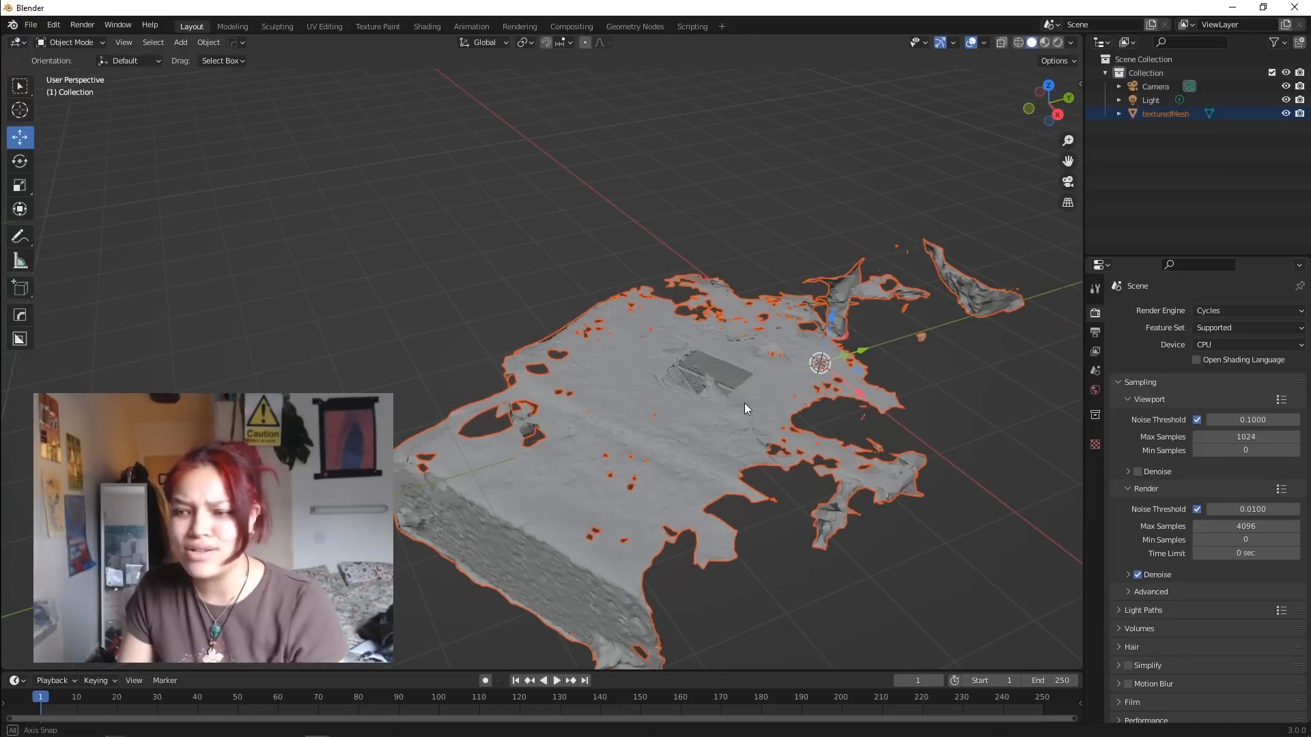
pyautogui.scroll(-2, 771, 444)
pyautogui.moveTo(772, 444); pyautogui.dragTo(662, 432, button='middle')
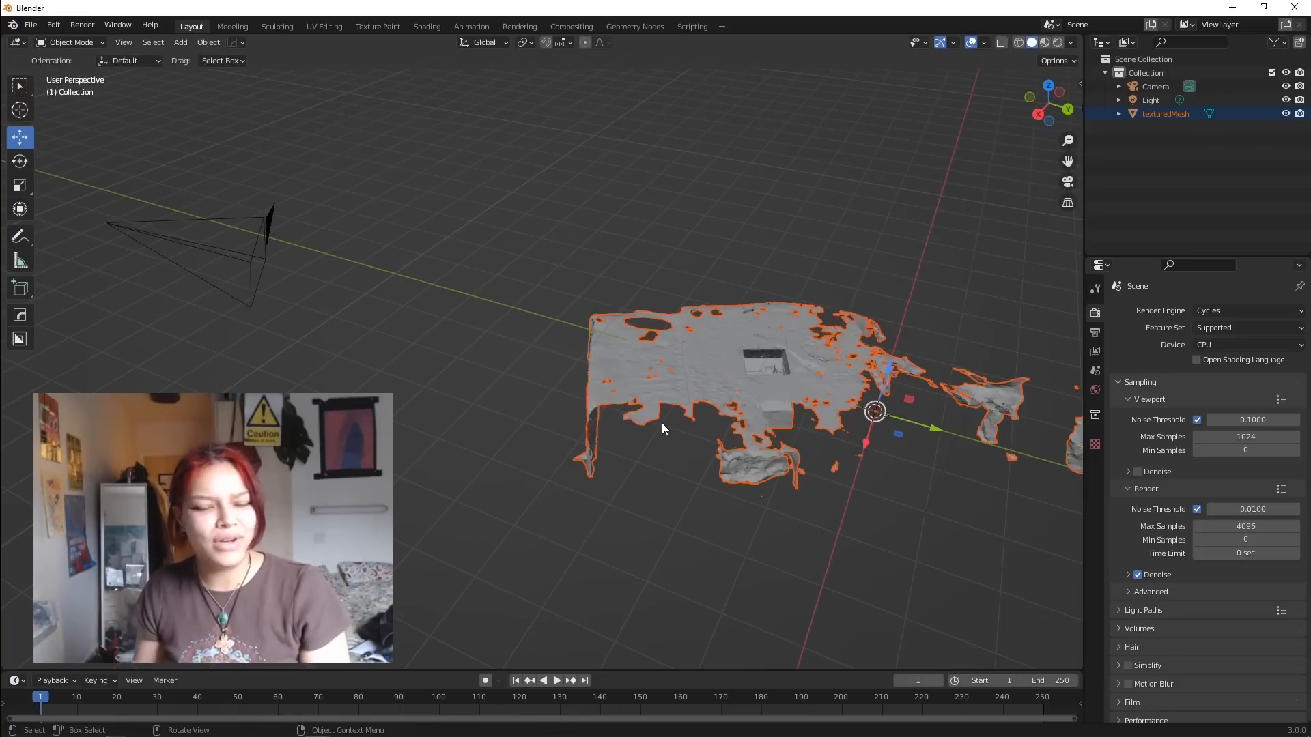
pyautogui.click(662, 423)
pyautogui.moveTo(661, 423); pyautogui.dragTo(726, 436, button='middle')
pyautogui.write('r')
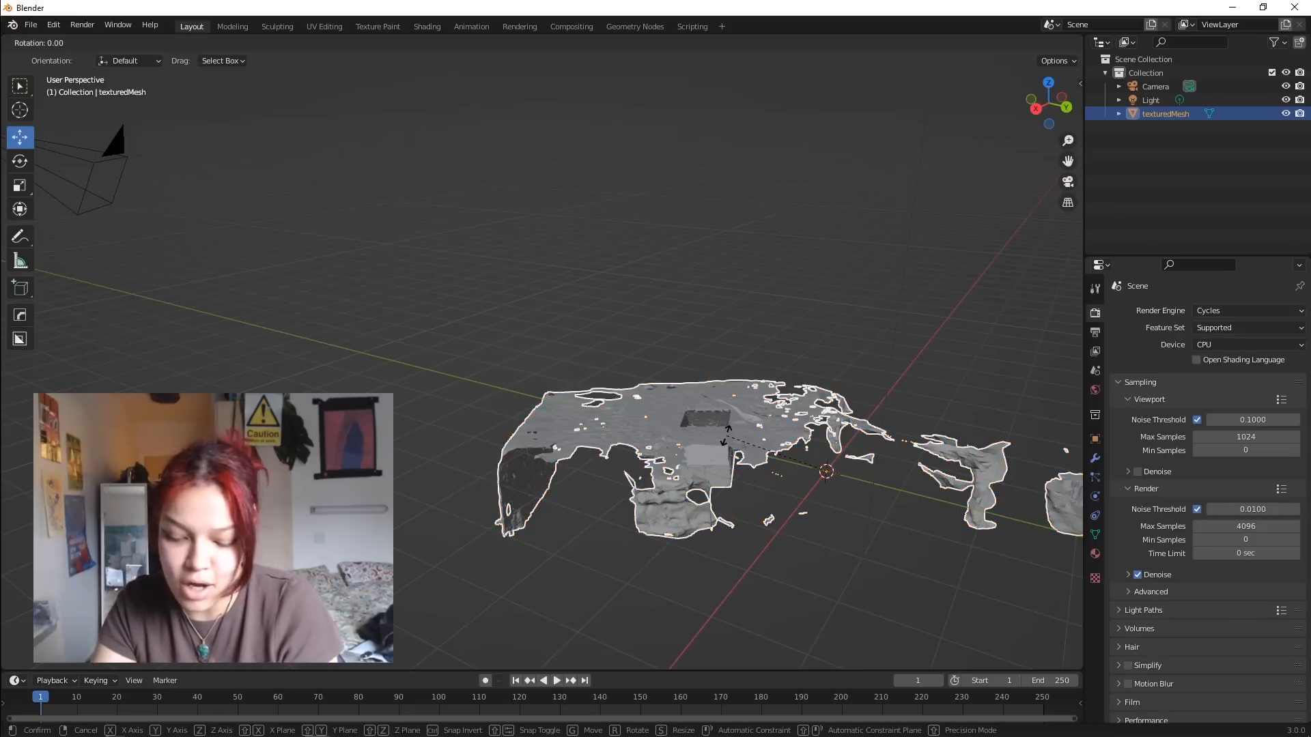
pyautogui.write('y180')
pyautogui.press('Return')
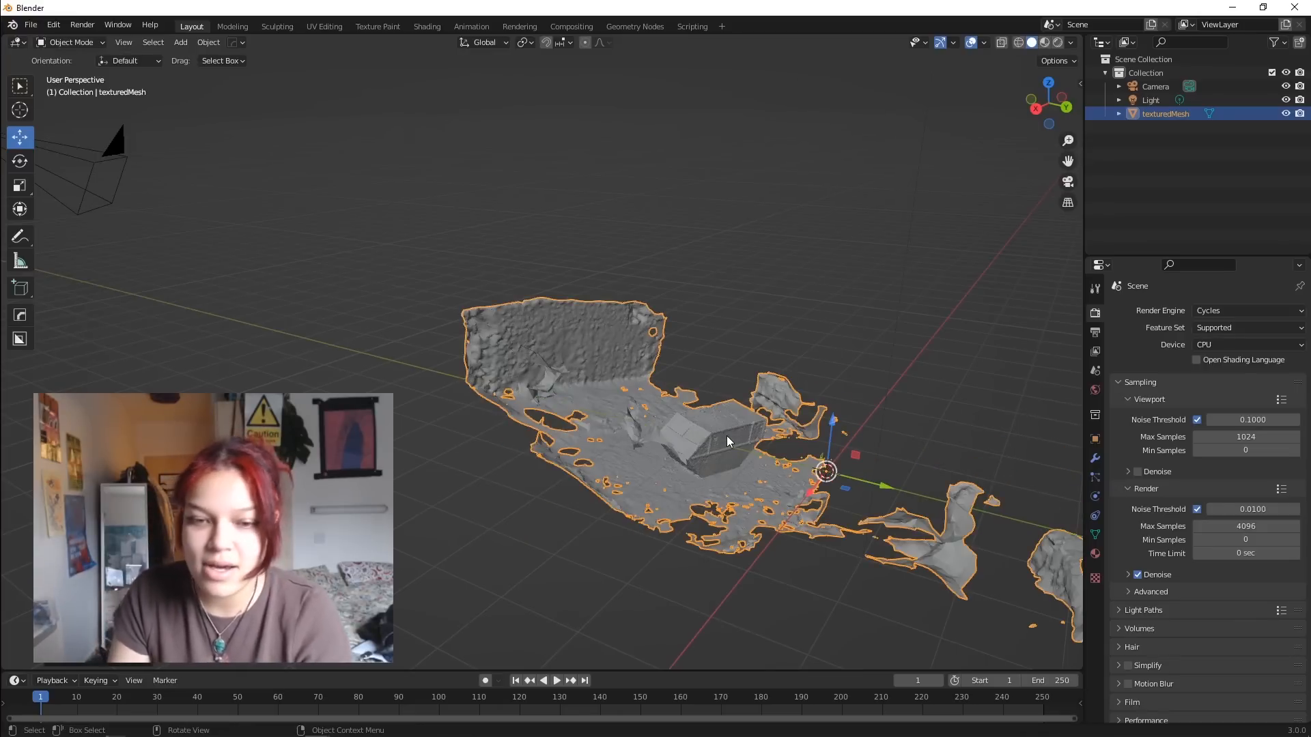
# Step: Display the mesh with Rendered viewport shading and set the Cycles device to GPU Compute
pyautogui.scroll(1, 722, 447)
pyautogui.moveTo(722, 447); pyautogui.dragTo(593, 301, button='middle')
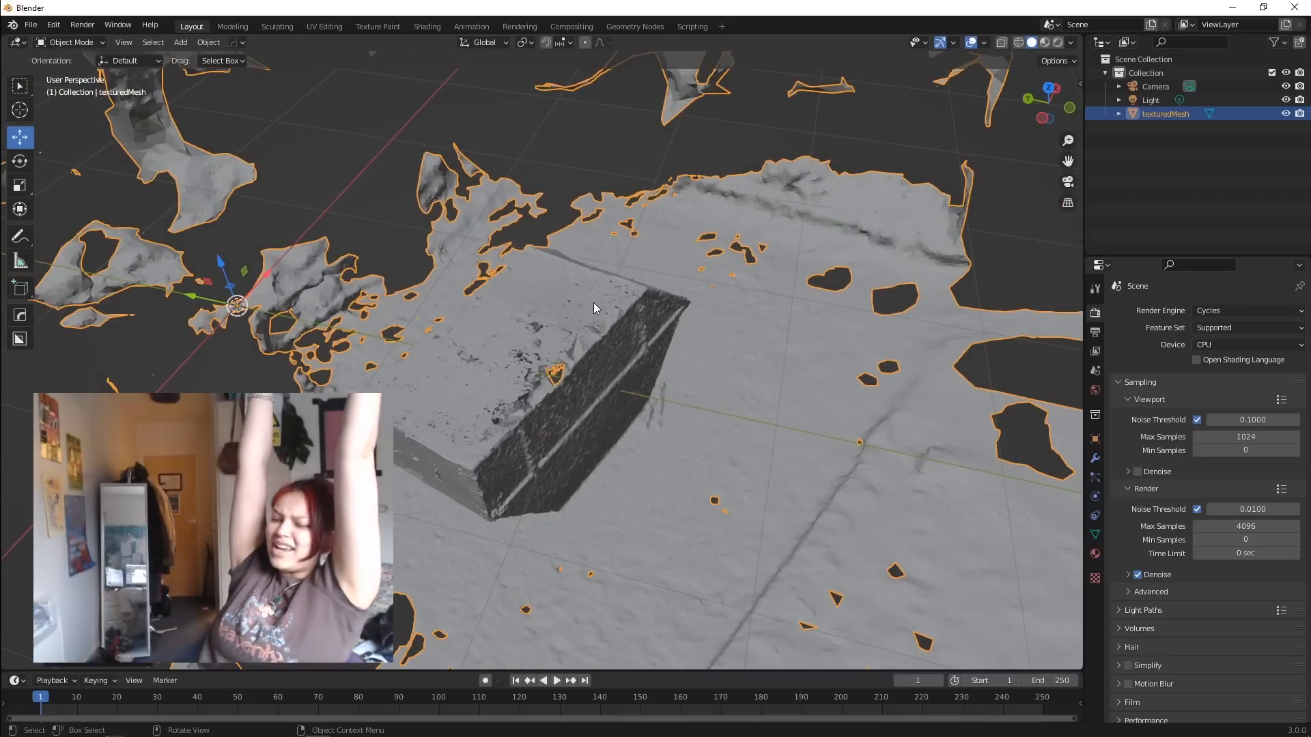
pyautogui.moveTo(593, 302); pyautogui.dragTo(613, 277, button='middle')
pyautogui.scroll(5, 702, 342)
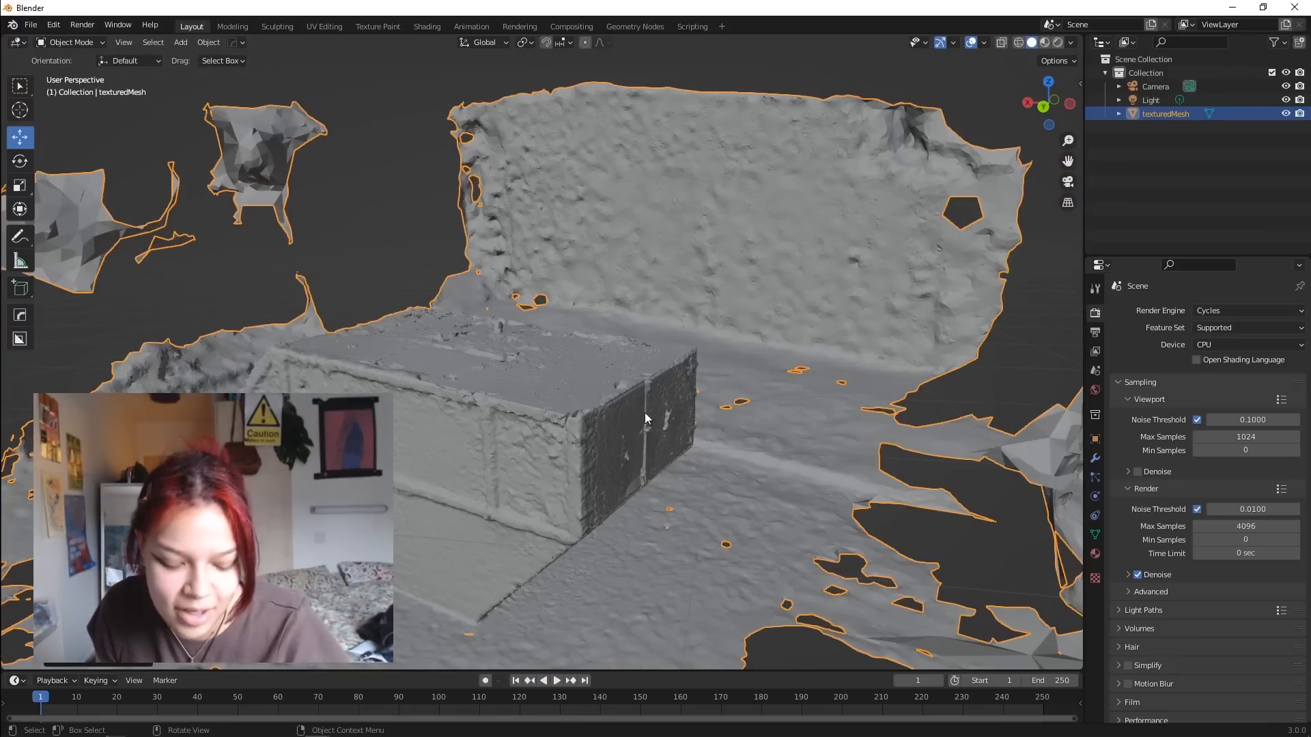
pyautogui.press('z')
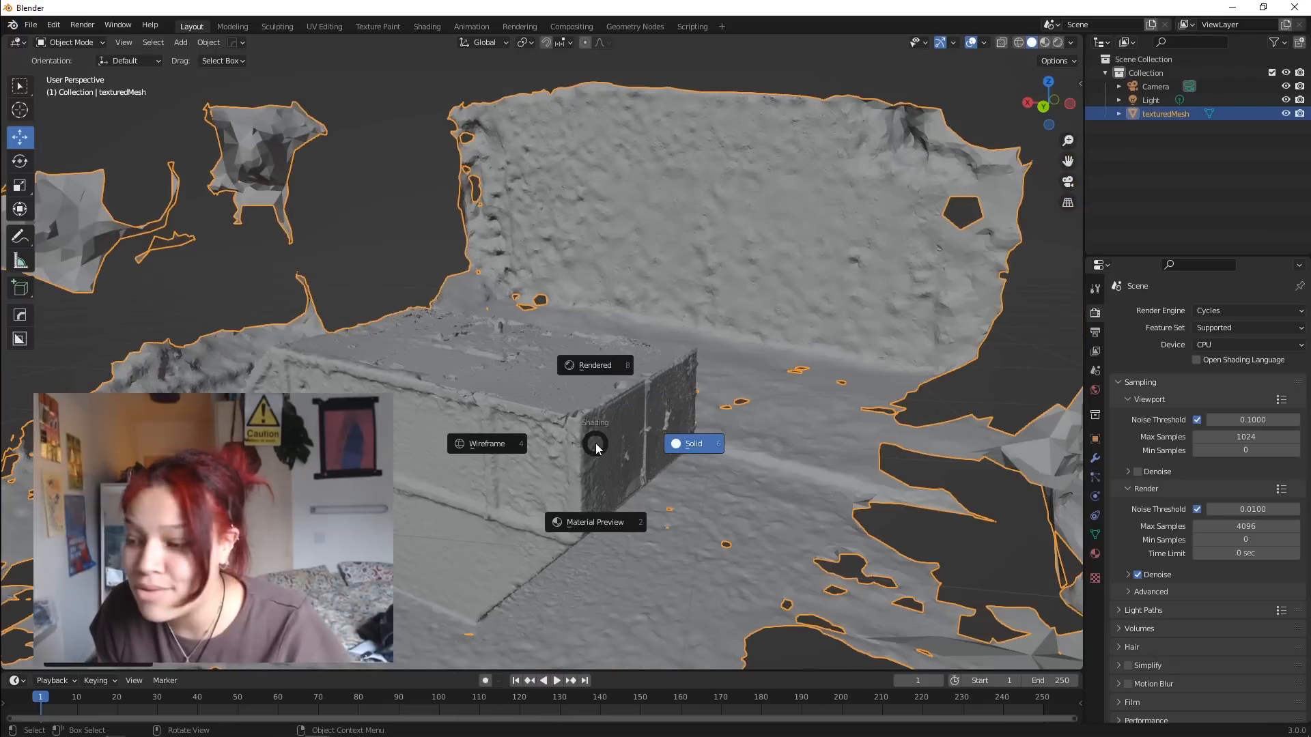
pyautogui.click(612, 338)
pyautogui.click(1215, 345)
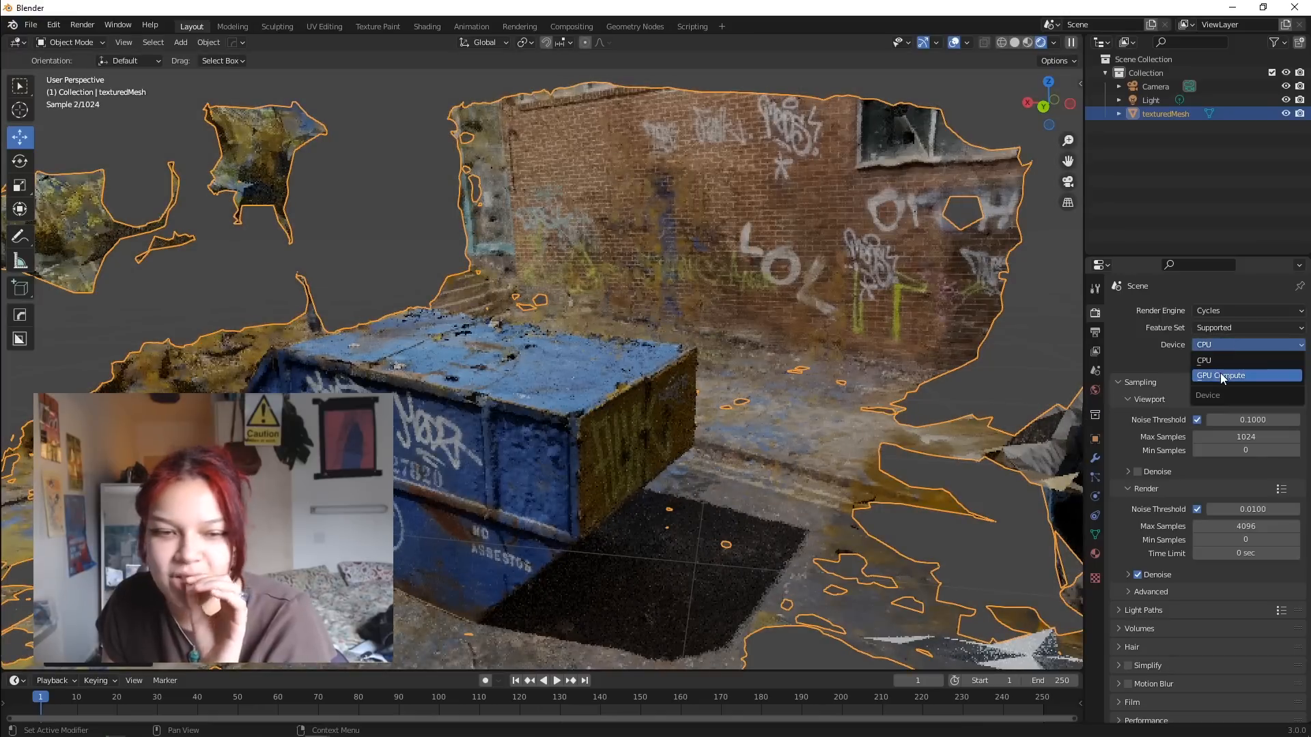
# Step: Inspect the textured skip and its surroundings in the rendered view from several sides and close up
pyautogui.moveTo(647, 421); pyautogui.dragTo(676, 420, button='middle')
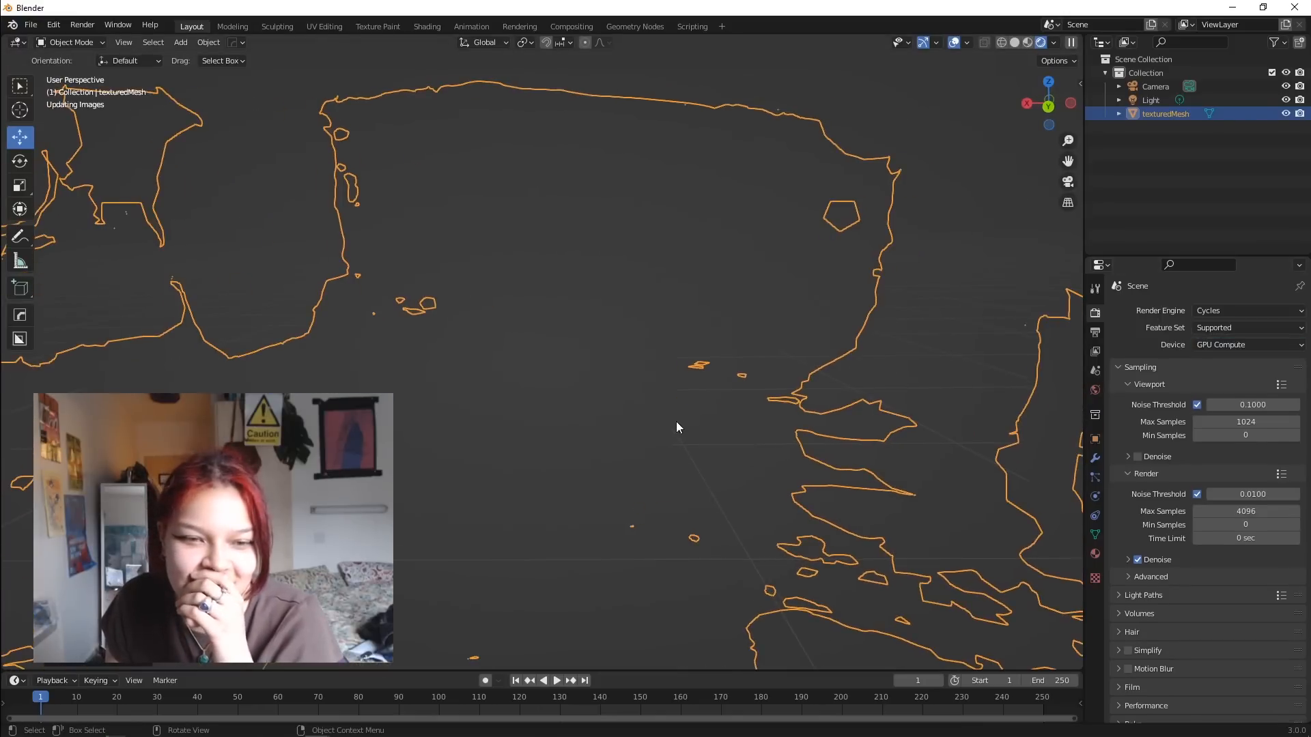
pyautogui.scroll(-2, 660, 425)
pyautogui.scroll(-3, 589, 426)
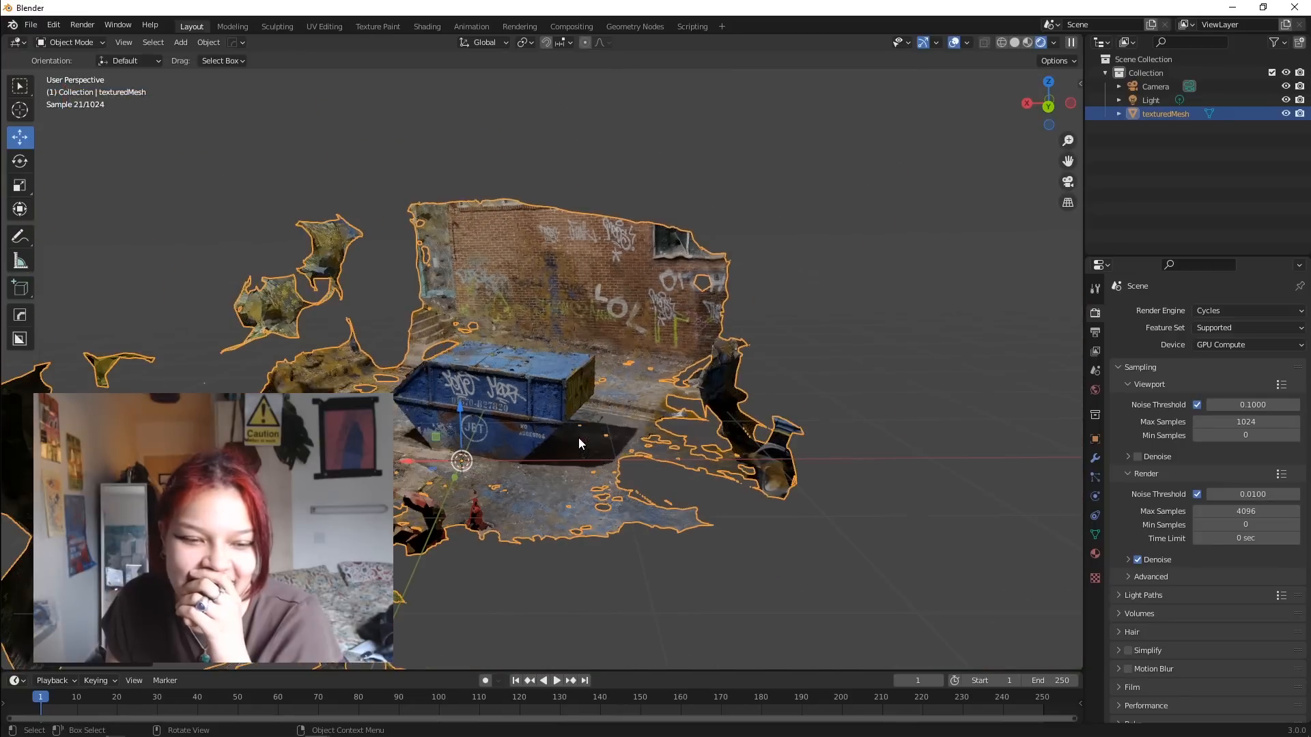
pyautogui.moveTo(522, 424); pyautogui.dragTo(702, 418, button='middle')
pyautogui.scroll(2, 491, 414)
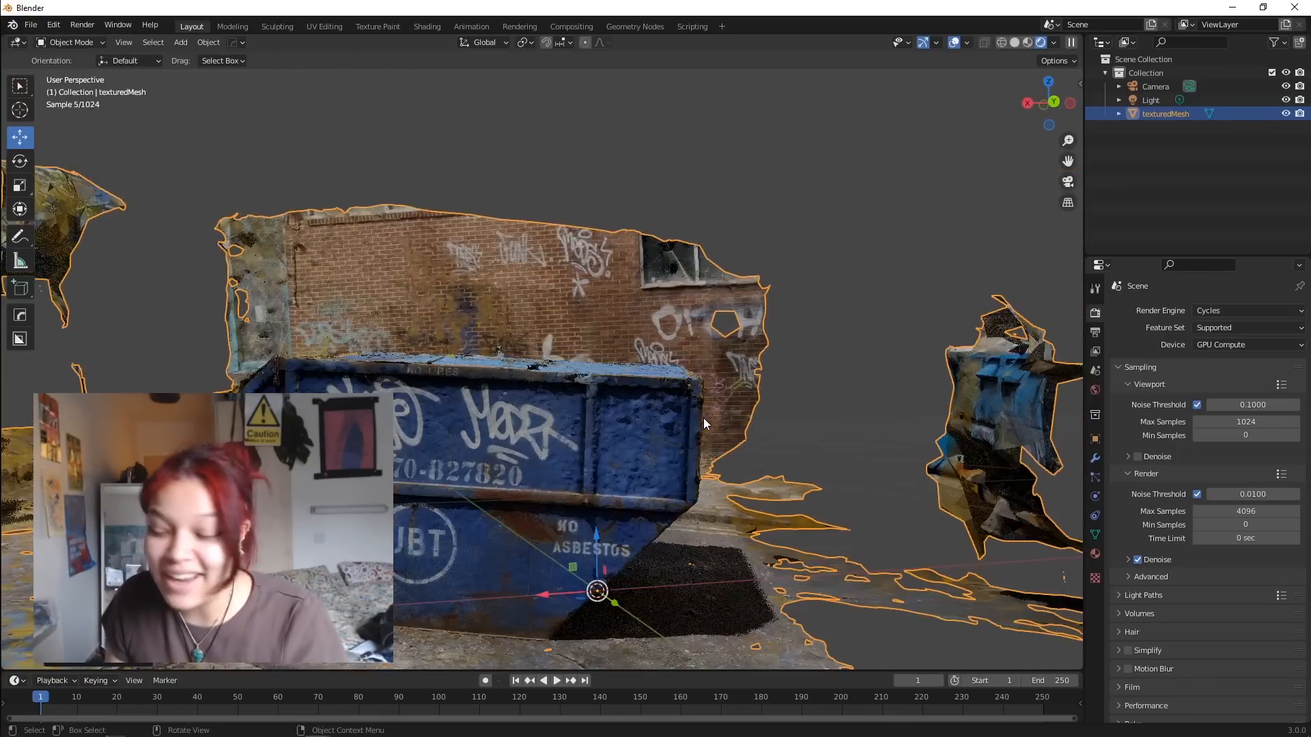
pyautogui.moveTo(707, 418); pyautogui.dragTo(576, 322, button='middle')
pyautogui.moveTo(853, 402); pyautogui.dragTo(598, 379, button='middle')
pyautogui.scroll(8, 470, 404)
pyautogui.scroll(3, 589, 427)
pyautogui.scroll(-2, 598, 385)
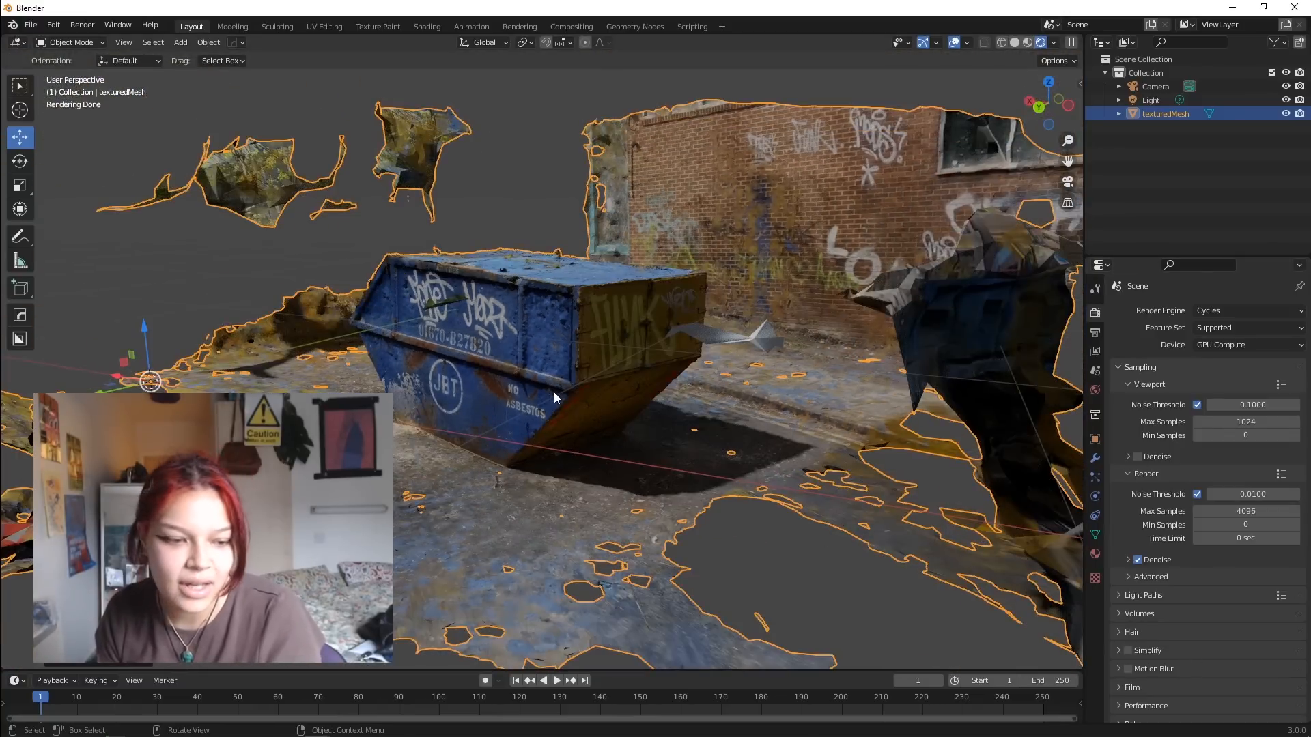
# Step: Add a Decimate modifier to the textured mesh
pyautogui.click(1096, 458)
pyautogui.click(1174, 312)
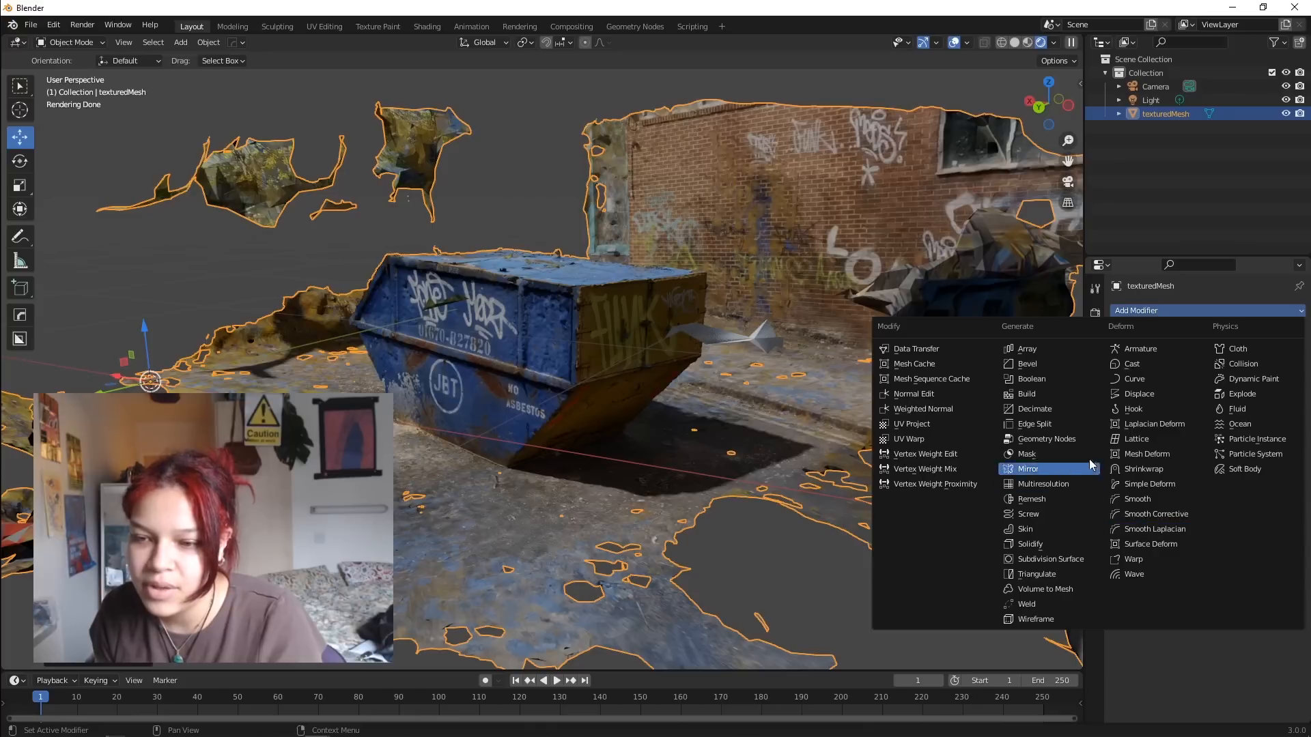
pyautogui.click(1068, 412)
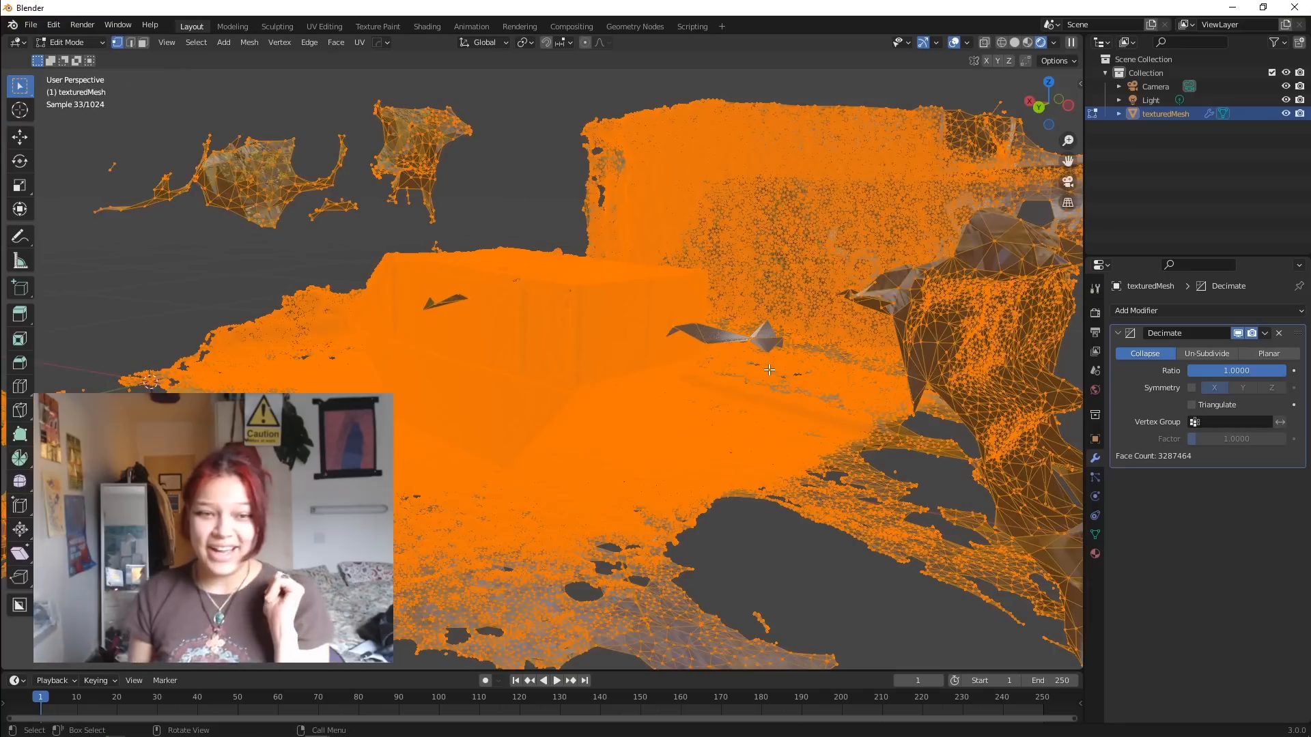
# Step: Examine the vertex density of the skip in Edit Mode and return to Object Mode
pyautogui.scroll(8, 770, 369)
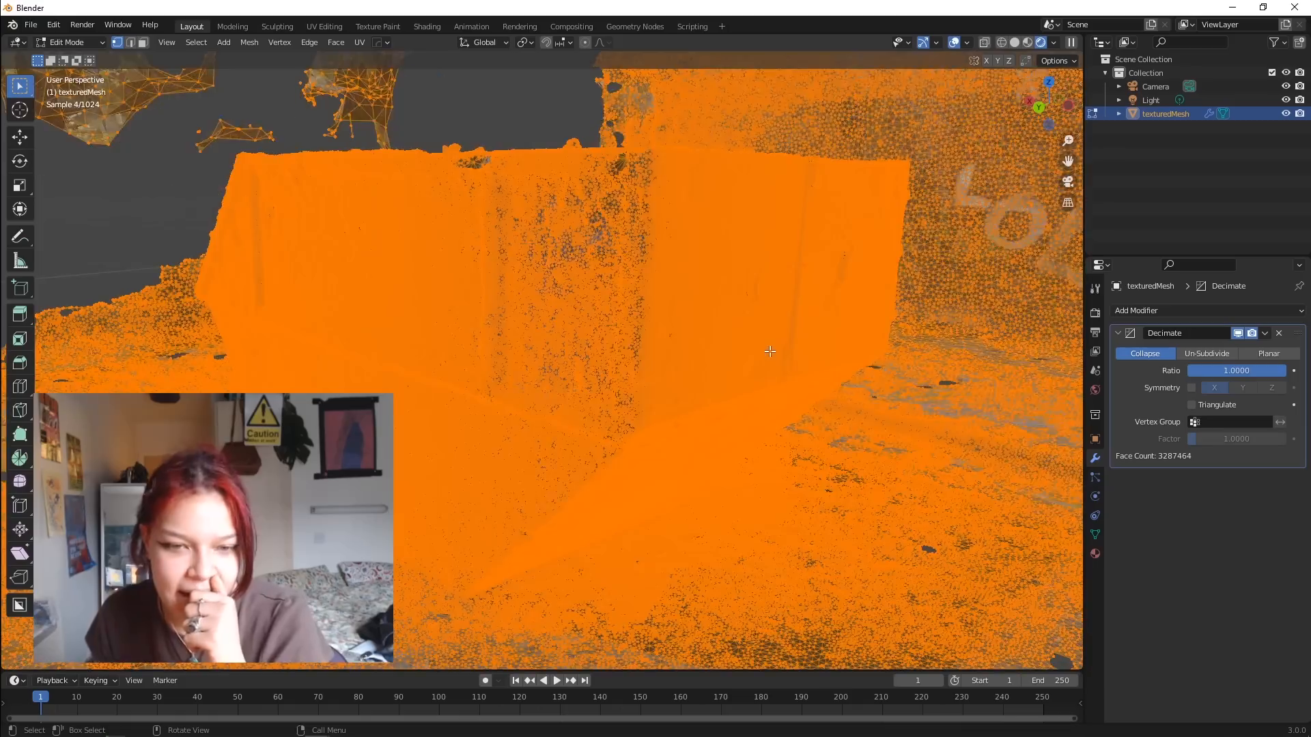
pyautogui.scroll(-10, 697, 335)
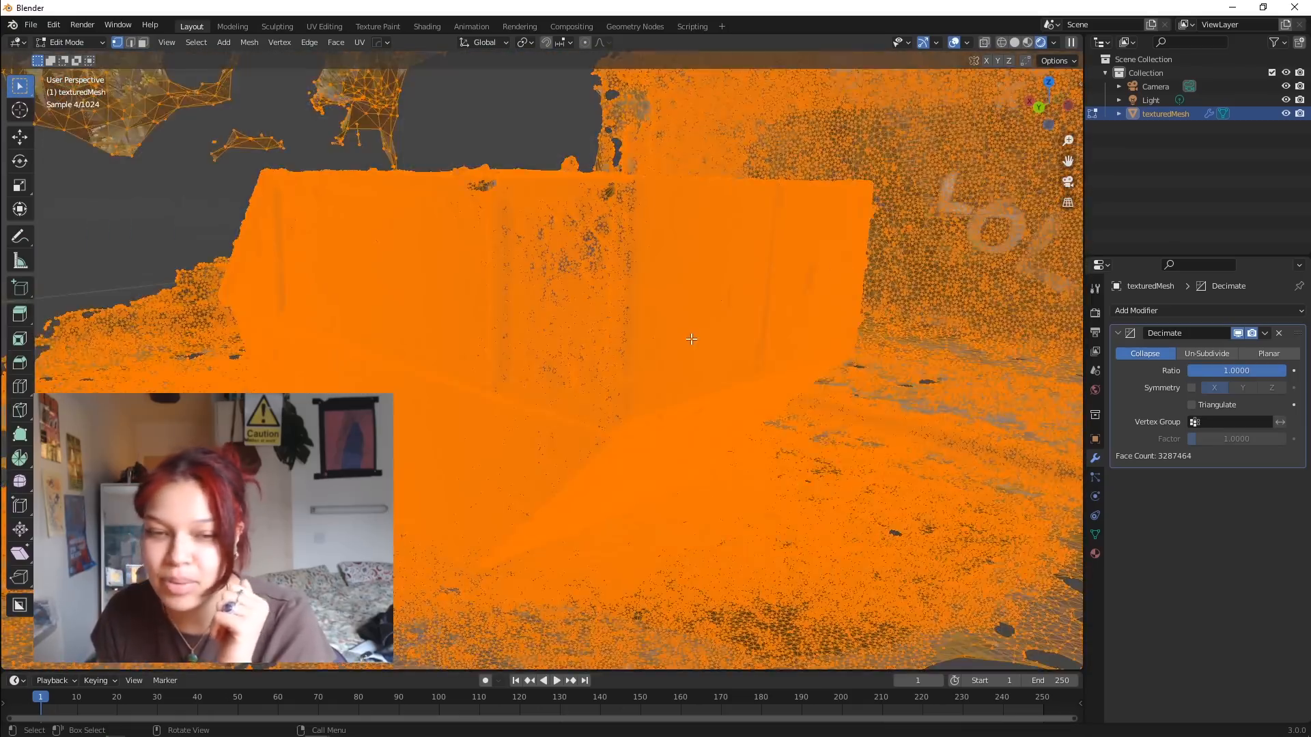
pyautogui.moveTo(630, 347); pyautogui.dragTo(711, 375, button='middle')
pyautogui.scroll(2, 583, 368)
pyautogui.moveTo(583, 368); pyautogui.dragTo(596, 312, button='middle')
pyautogui.press('Tab')
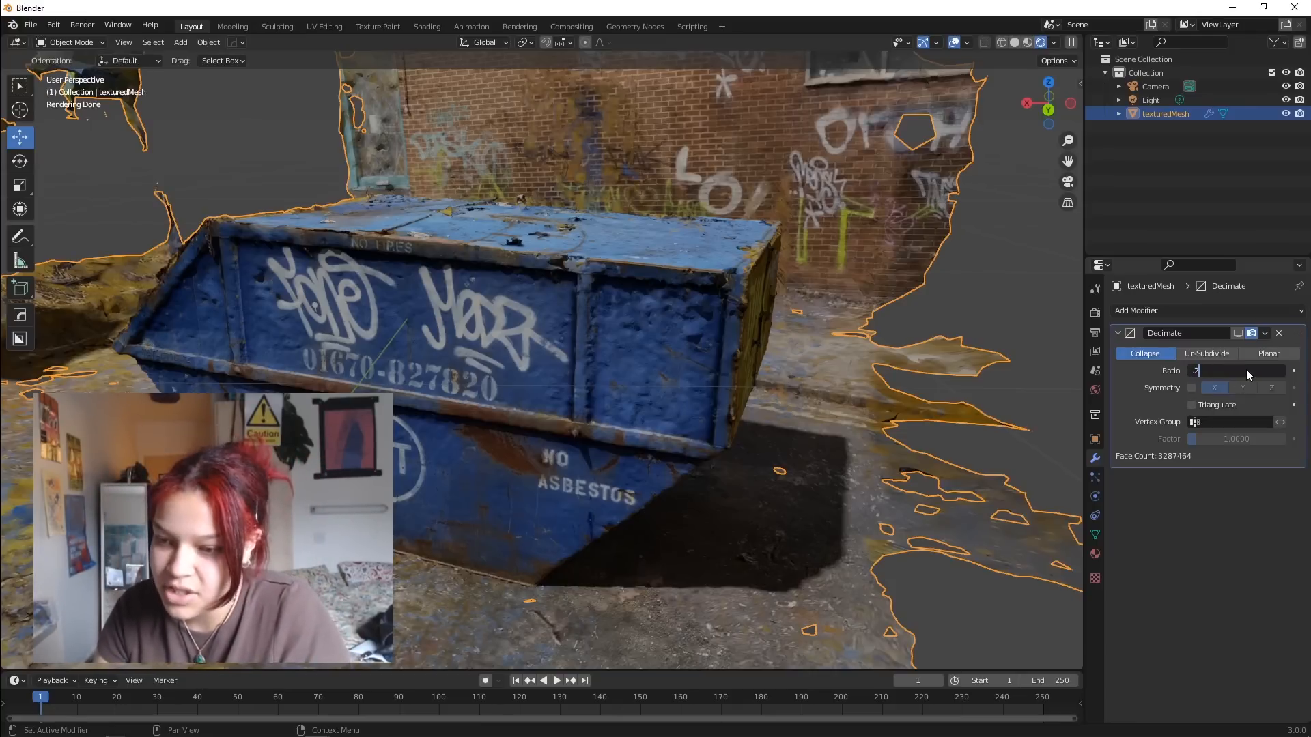
# Step: Apply the Decimate modifier with a ratio of 0.2 and add a new Decimate modifier to check the face count
pyautogui.press('Return')
pyautogui.click(1263, 334)
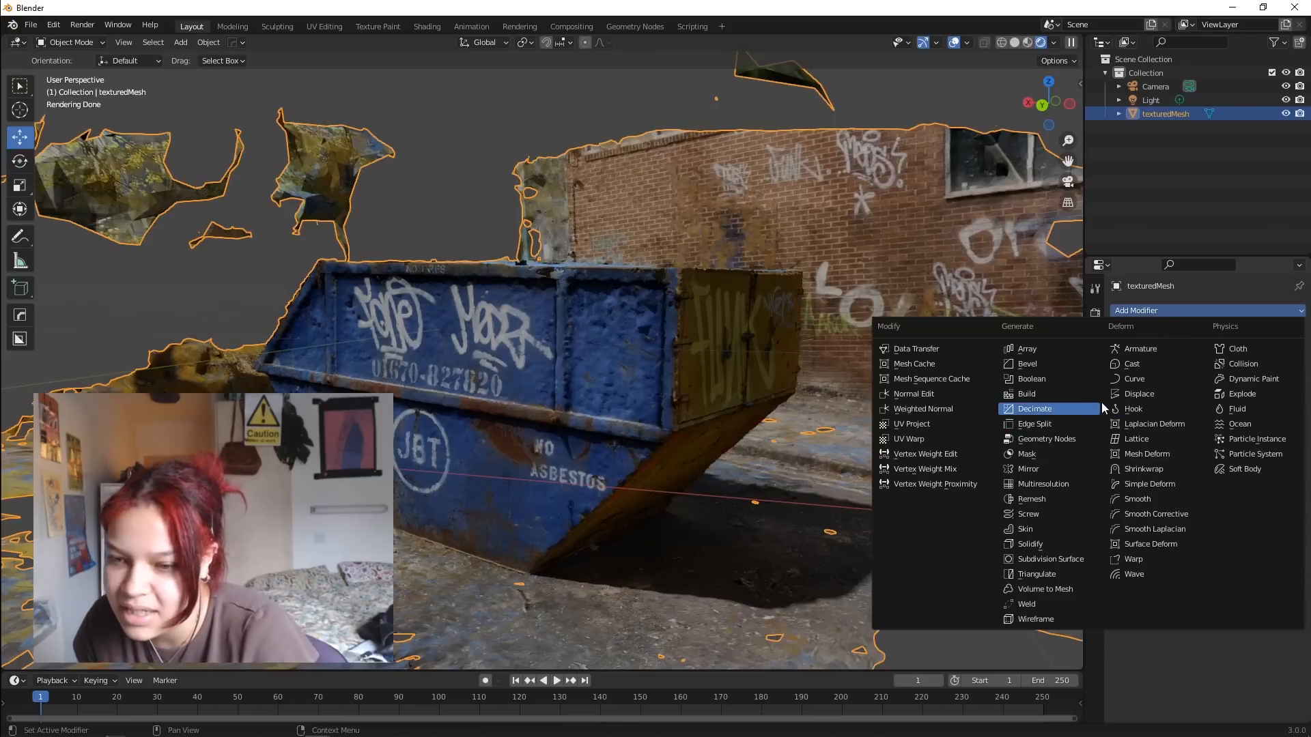
pyautogui.click(1084, 408)
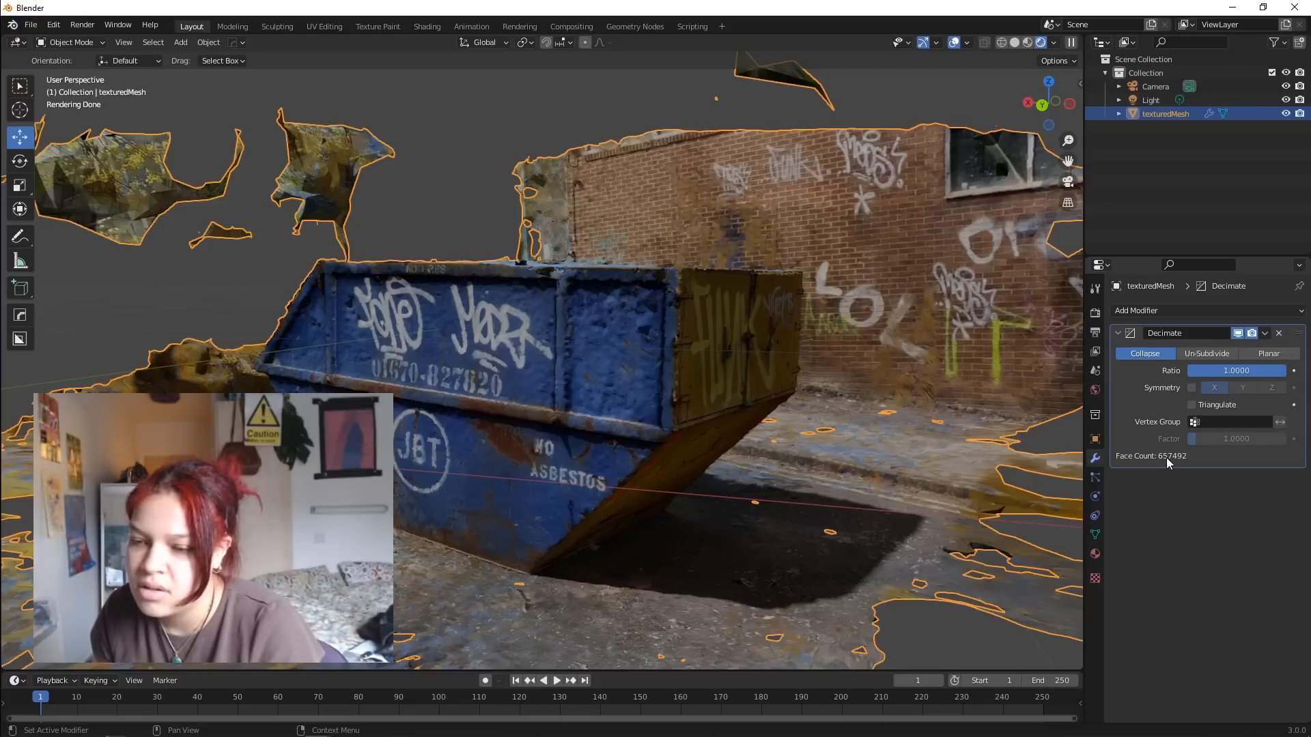
# Step: Put the mesh in Sculpt Mode with Solid viewport shading and choose the Smooth brush
pyautogui.scroll(-2, 596, 393)
pyautogui.moveTo(596, 394); pyautogui.dragTo(645, 382, button='middle')
pyautogui.scroll(2, 645, 382)
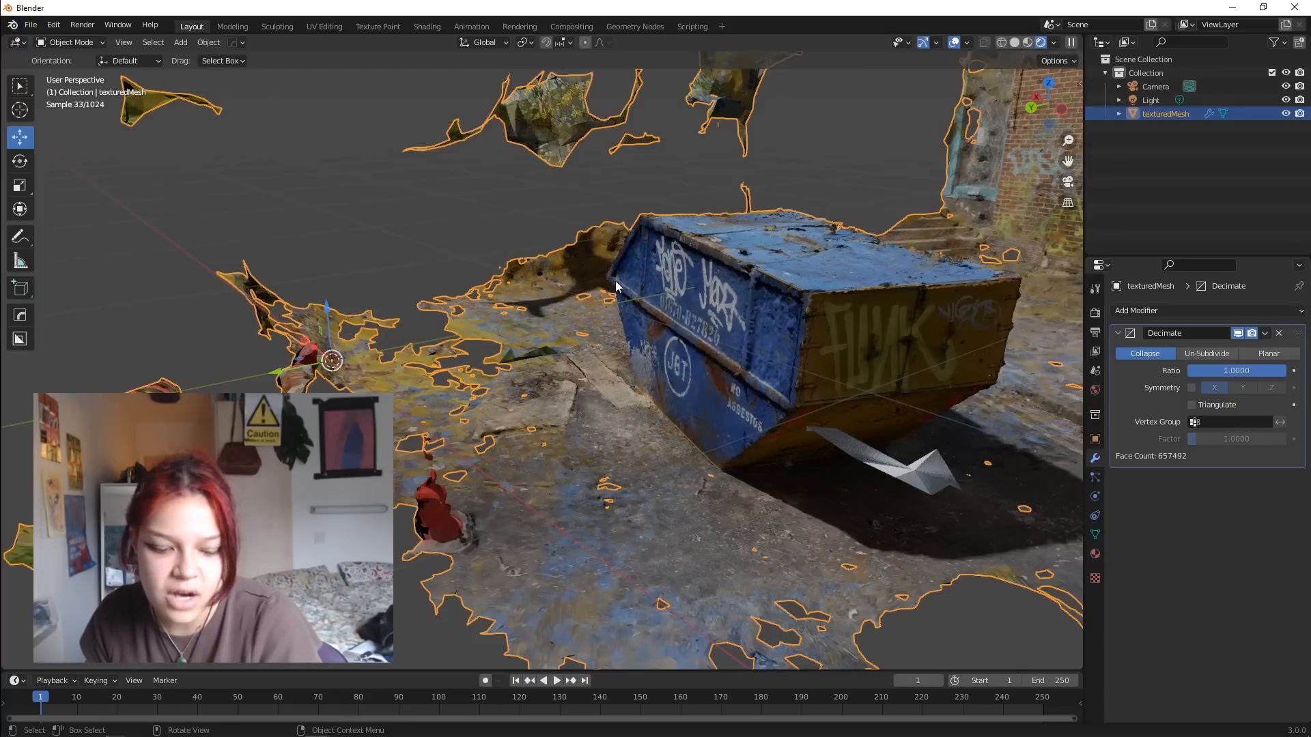
pyautogui.click(70, 42)
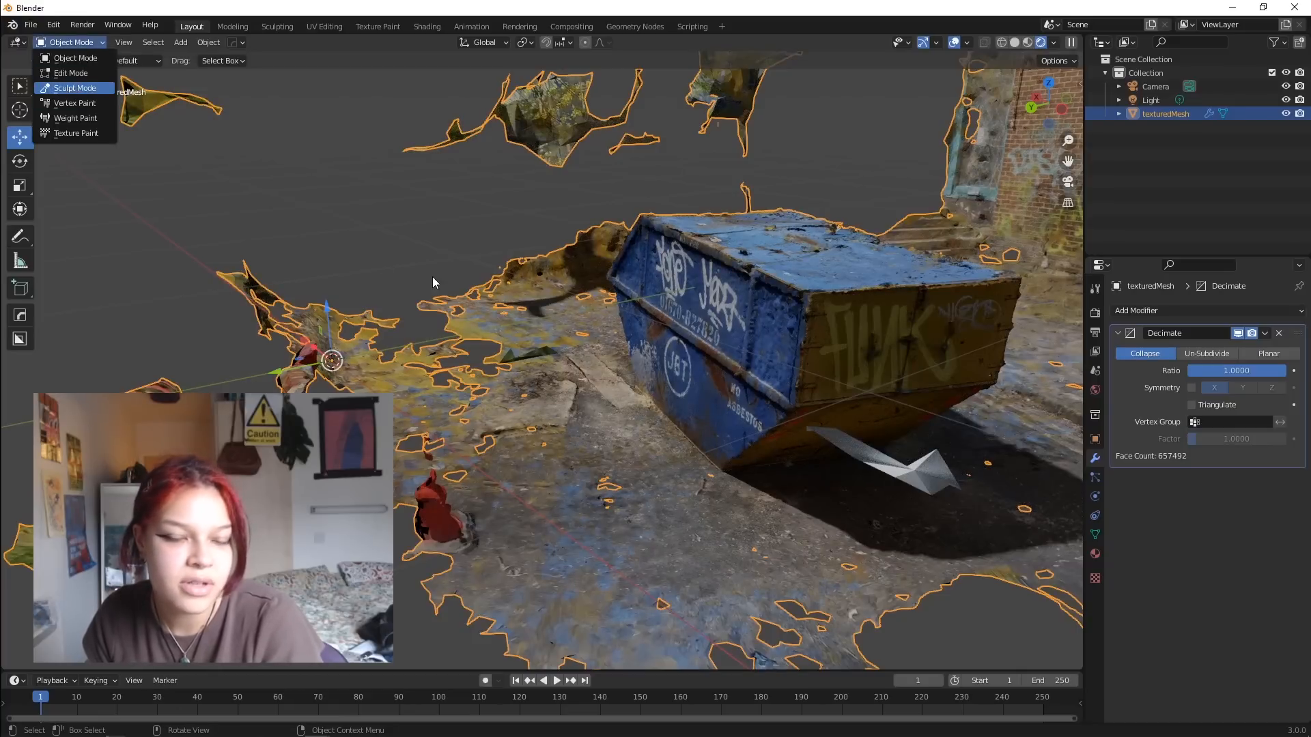
pyautogui.press('z')
pyautogui.click(761, 357)
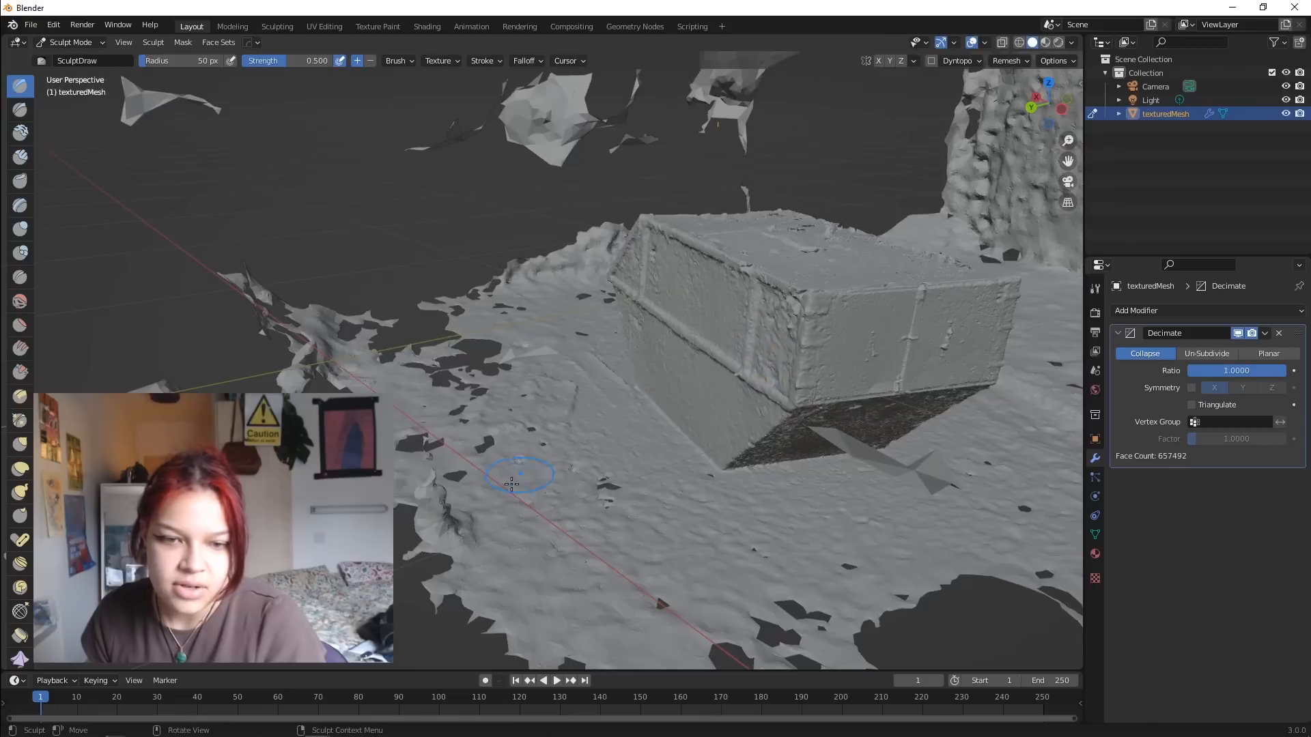
pyautogui.click(24, 306)
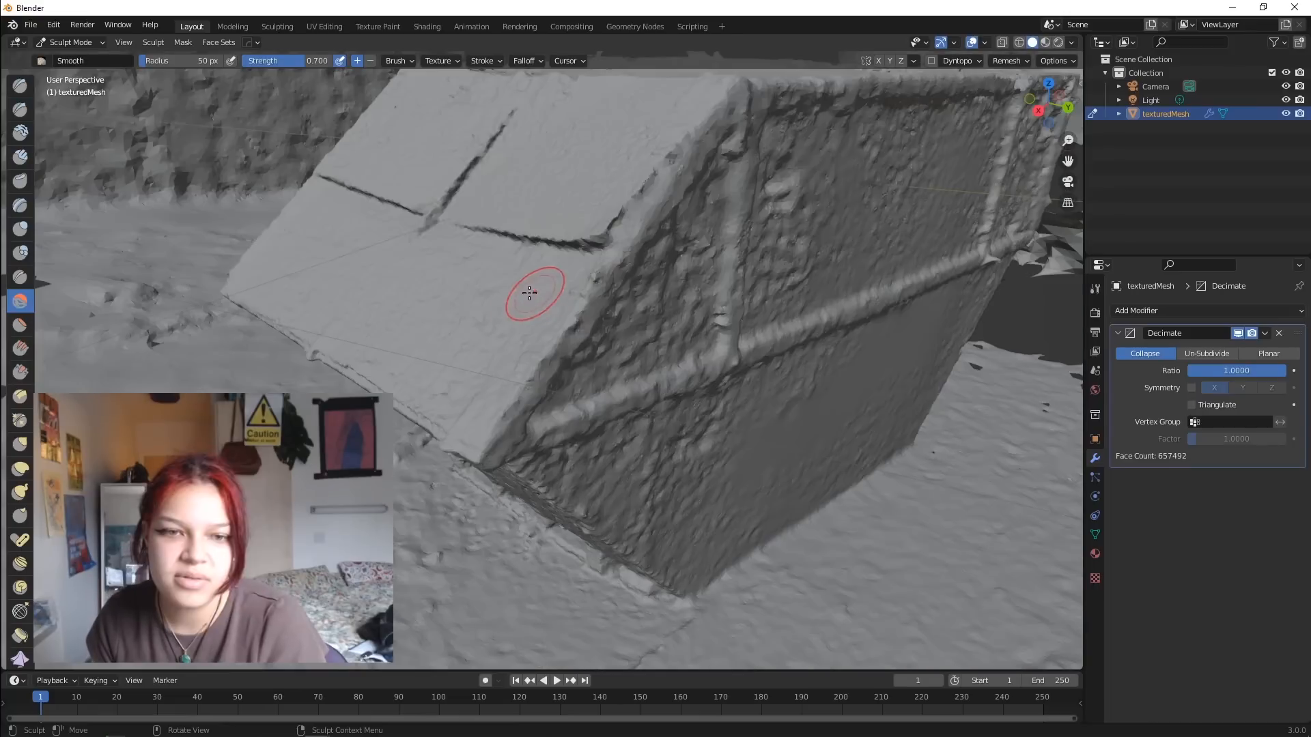
# Step: Smooth rough patches on the skip's sloped end and top with the Smooth brush at strength 0.700
pyautogui.moveTo(489, 284); pyautogui.dragTo(434, 291)
pyautogui.moveTo(468, 336)
pyautogui.mouseDown(button='middle')
pyautogui.moveTo(687, 351)
pyautogui.moveTo(720, 410)
pyautogui.mouseUp(button='middle')
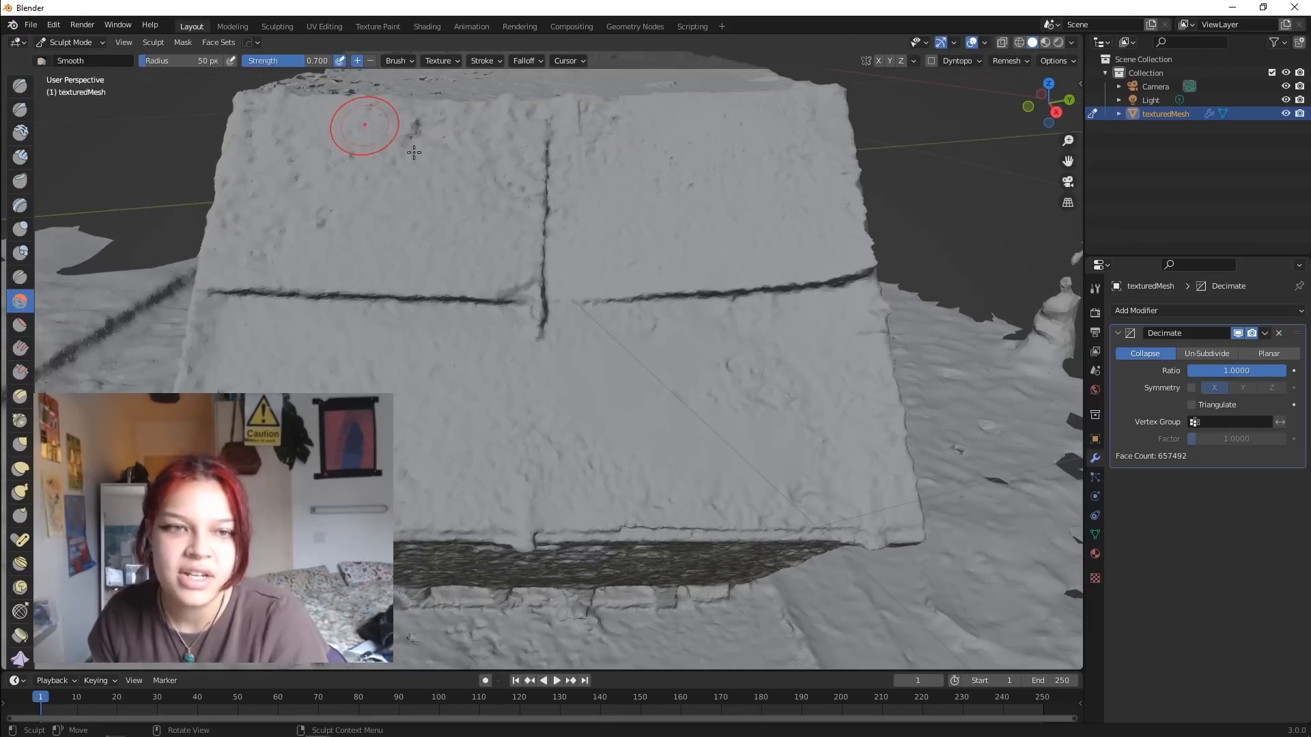
pyautogui.moveTo(412, 152); pyautogui.dragTo(405, 145)
pyautogui.moveTo(341, 189); pyautogui.dragTo(634, 286, button='middle')
pyautogui.moveTo(383, 247); pyautogui.dragTo(382, 248)
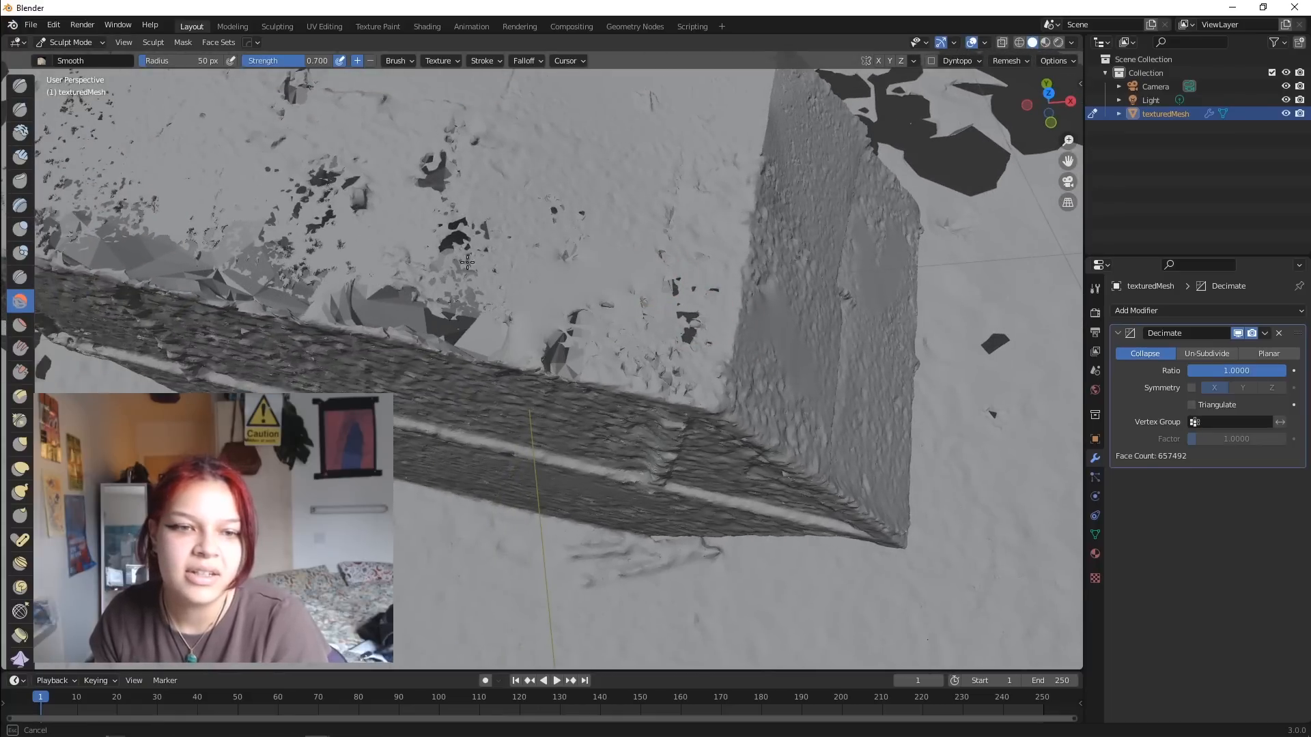
# Step: Return the viewport to Rendered shading and view the whole skip scene with its textures
pyautogui.moveTo(558, 262)
pyautogui.mouseDown(button='middle')
pyautogui.moveTo(606, 209)
pyautogui.moveTo(577, 265)
pyautogui.moveTo(583, 116)
pyautogui.mouseUp(button='middle')
pyautogui.scroll(-3, 509, 336)
pyautogui.moveTo(509, 337)
pyautogui.mouseDown(button='middle')
pyautogui.moveTo(514, 286)
pyautogui.moveTo(526, 365)
pyautogui.moveTo(483, 295)
pyautogui.moveTo(527, 237)
pyautogui.moveTo(395, 211)
pyautogui.moveTo(521, 330)
pyautogui.moveTo(646, 335)
pyautogui.moveTo(571, 331)
pyautogui.moveTo(599, 379)
pyautogui.mouseUp(button='middle')
pyautogui.press('z')
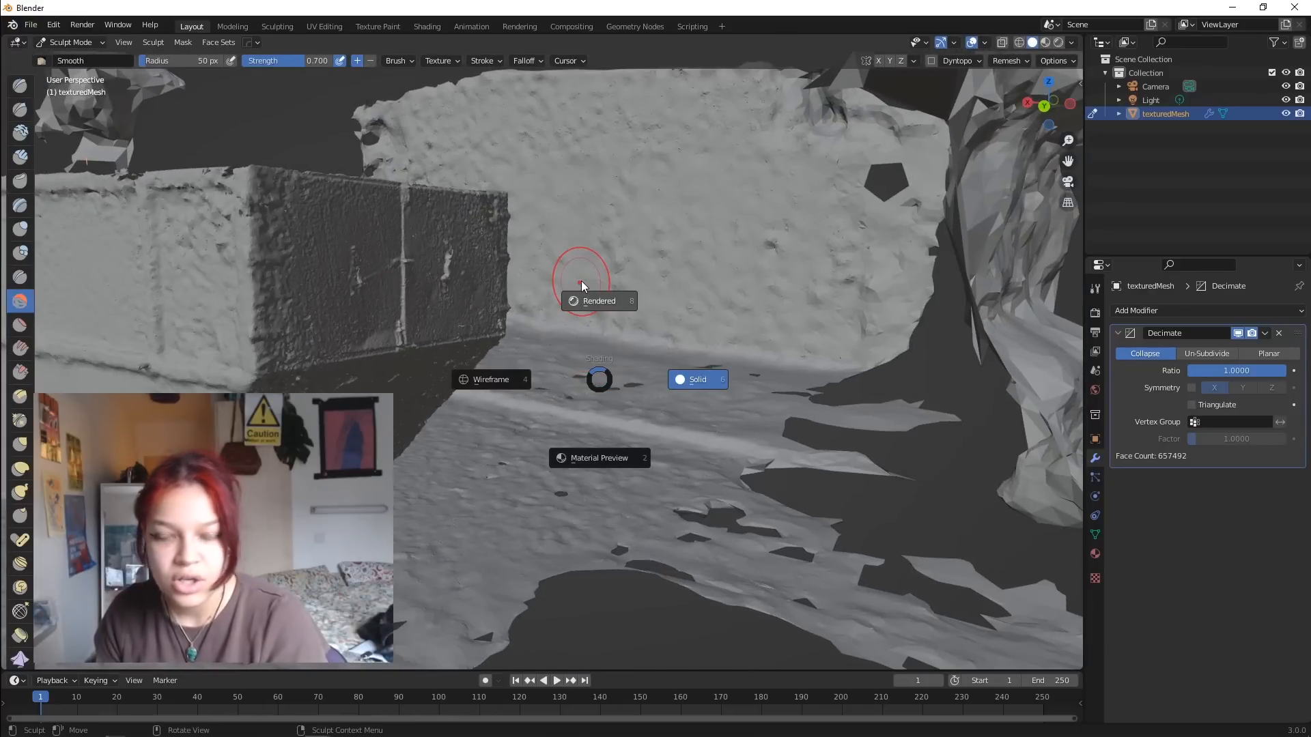
pyautogui.click(581, 280)
pyautogui.scroll(-4, 519, 314)
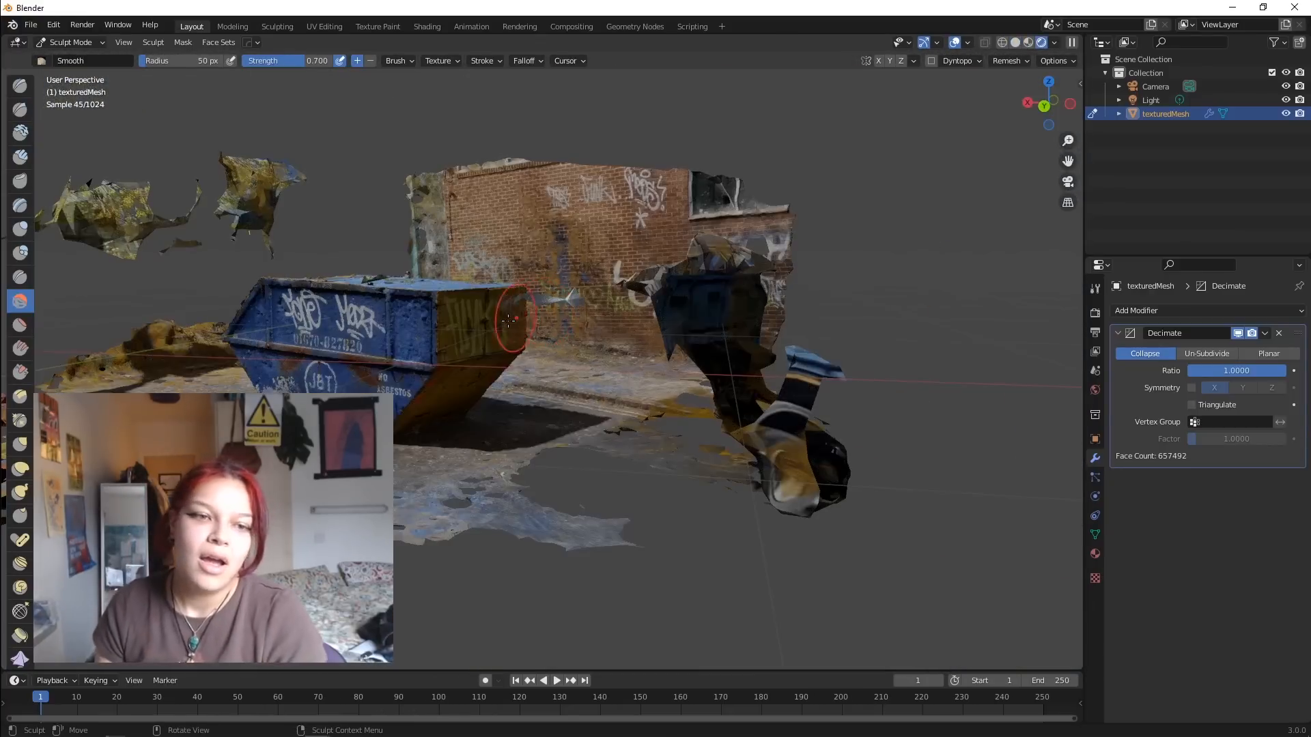
# Step: Set the viewport to Solid shading with the skip in close view
pyautogui.moveTo(499, 323); pyautogui.dragTo(587, 314, button='middle')
pyautogui.scroll(5, 601, 311)
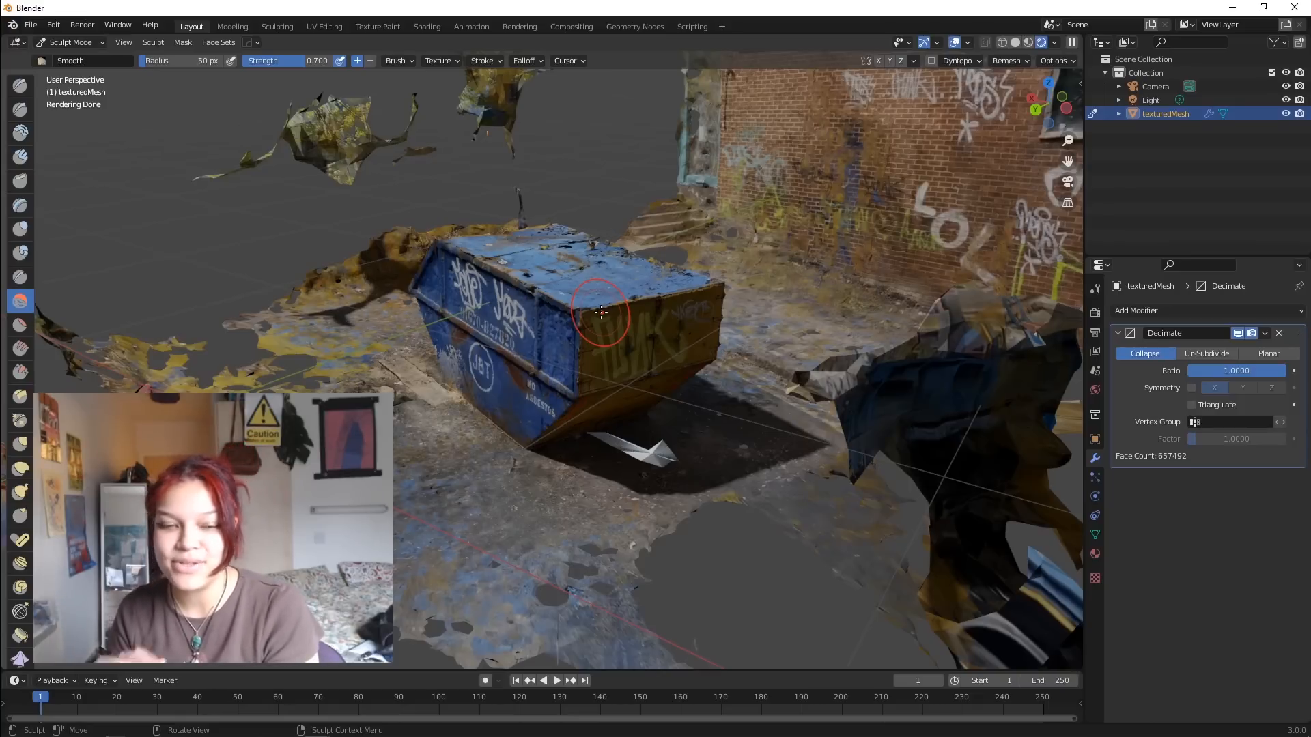
pyautogui.press('z')
pyautogui.click(703, 331)
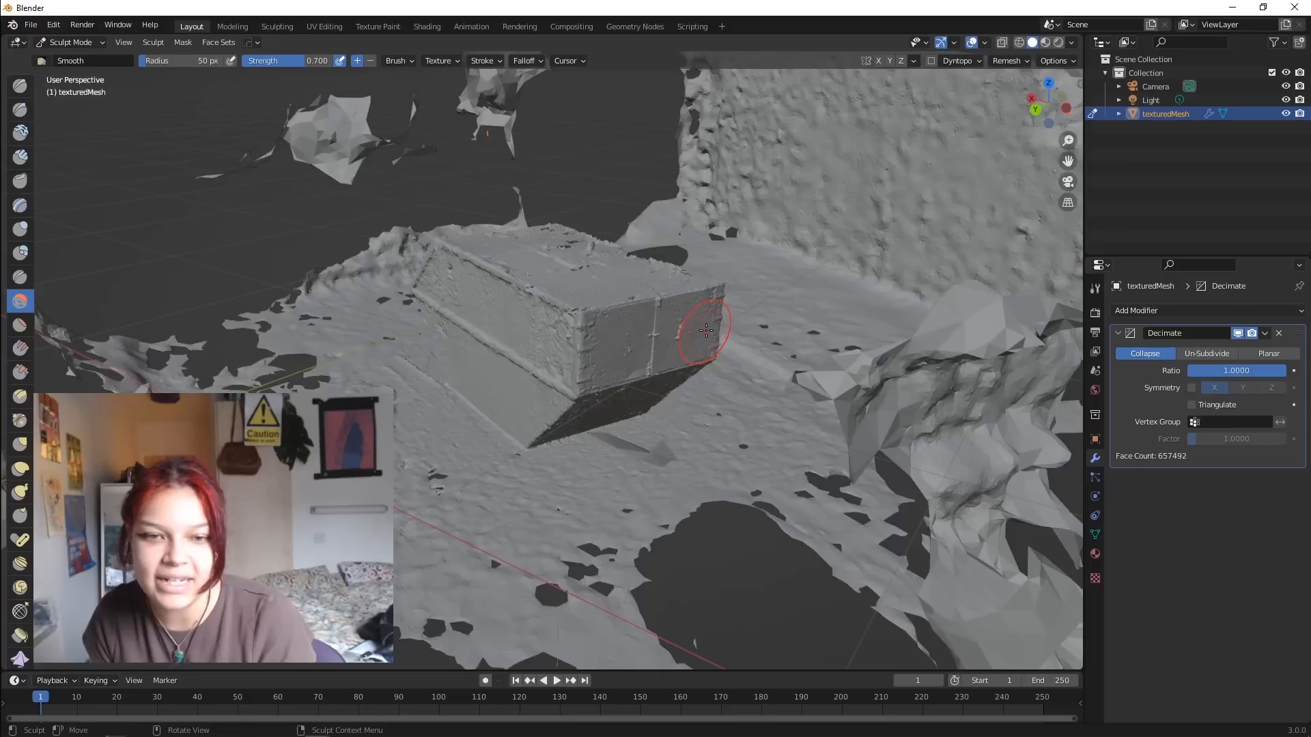
# Step: Save the Blender file as phtogram.blend in the Photogrammetry tutorial folder on the Desktop
pyautogui.hotkey('ctrl', 's')
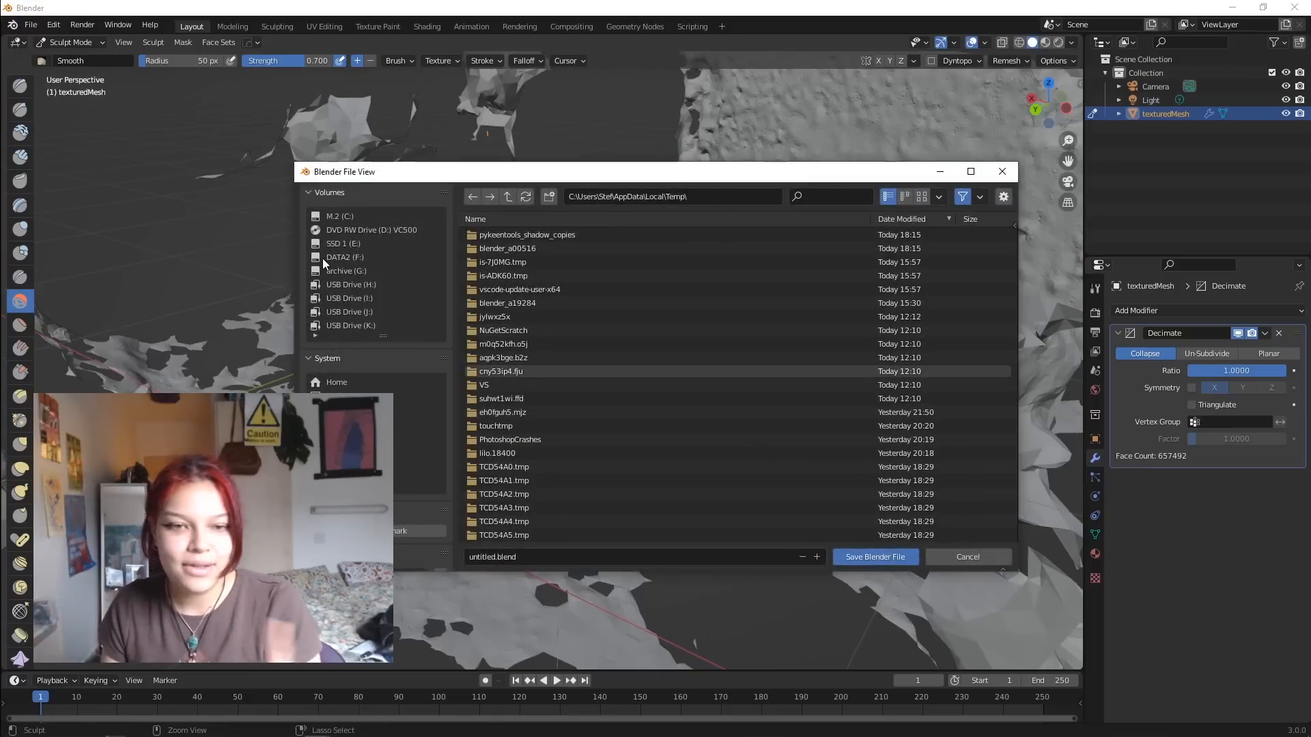
pyautogui.click(361, 395)
pyautogui.doubleClick(554, 262)
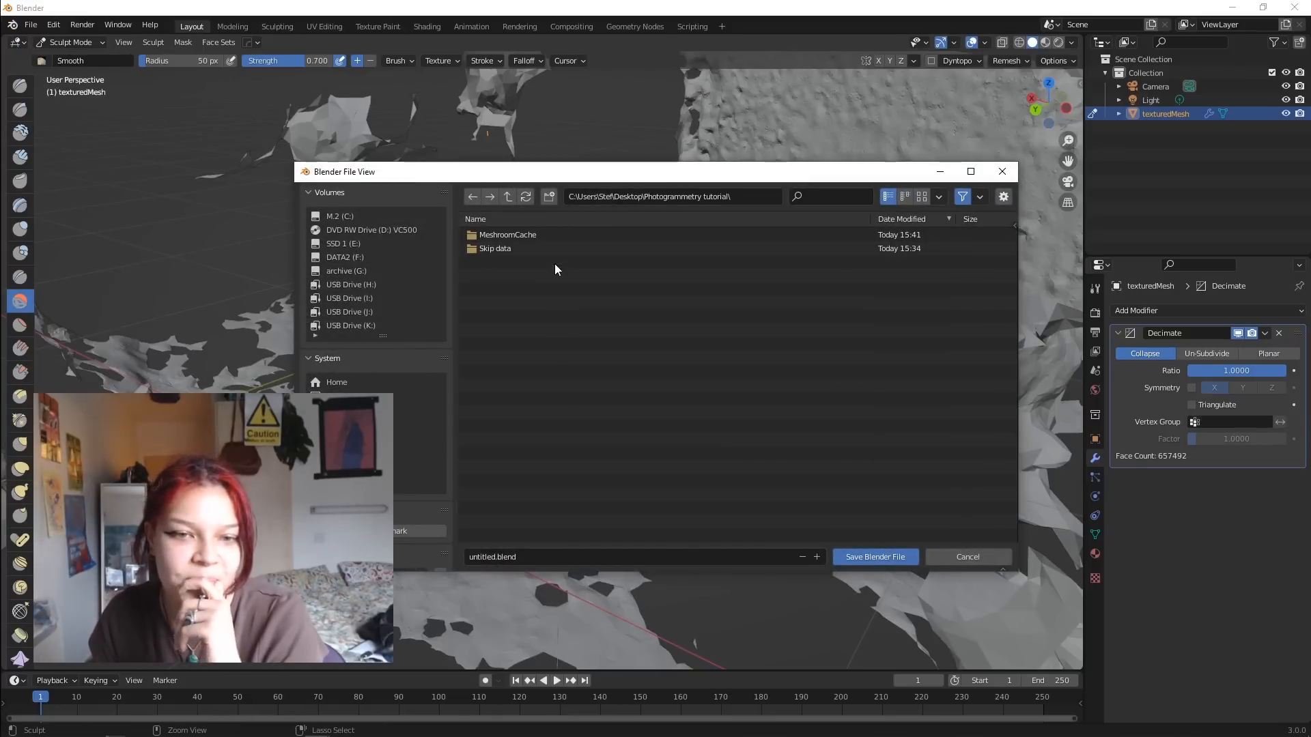
pyautogui.click(526, 558)
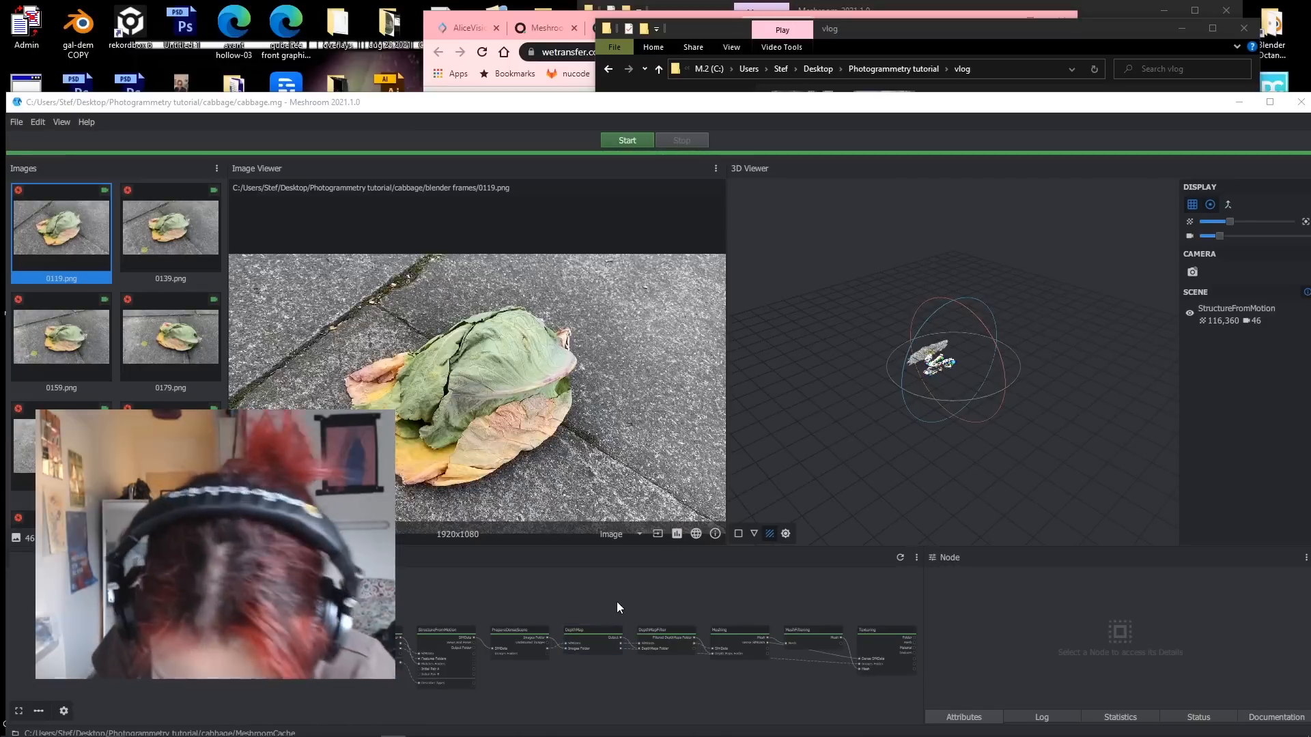
# Step: Switch from Meshroom back to the Blender window with the phtogram.blend scene
pyautogui.press('super')
pyautogui.write('blen')
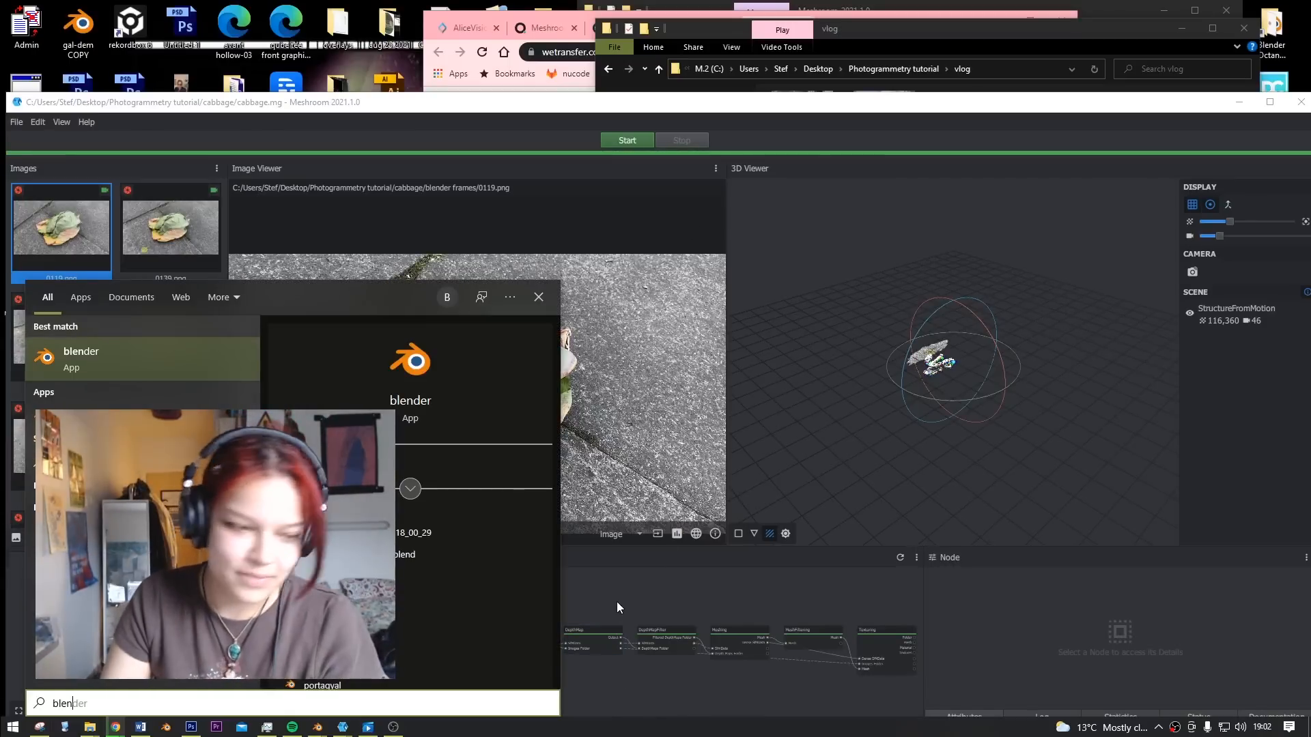
pyautogui.click(316, 729)
pyautogui.click(399, 683)
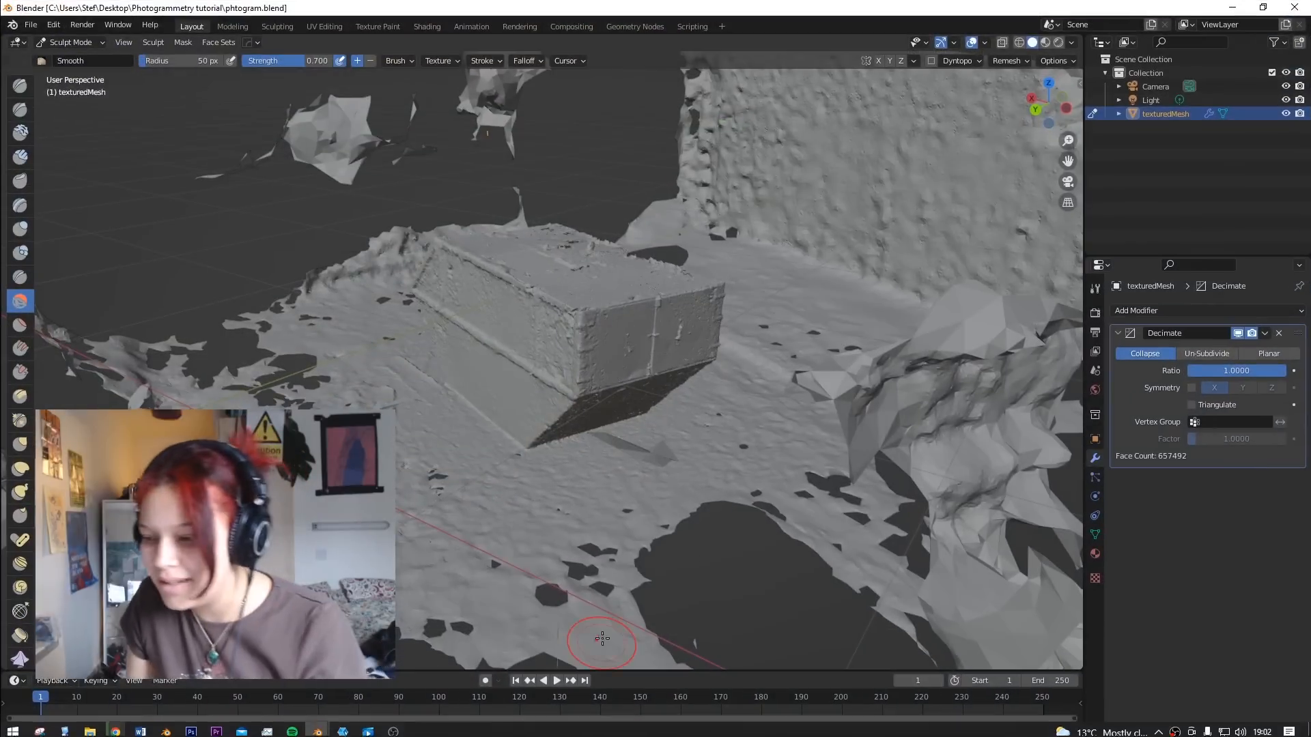
# Step: Save phtogram.blend again and put the skip mesh in Object Mode
pyautogui.scroll(-5, 505, 420)
pyautogui.click(31, 26)
pyautogui.click(126, 121)
pyautogui.click(81, 43)
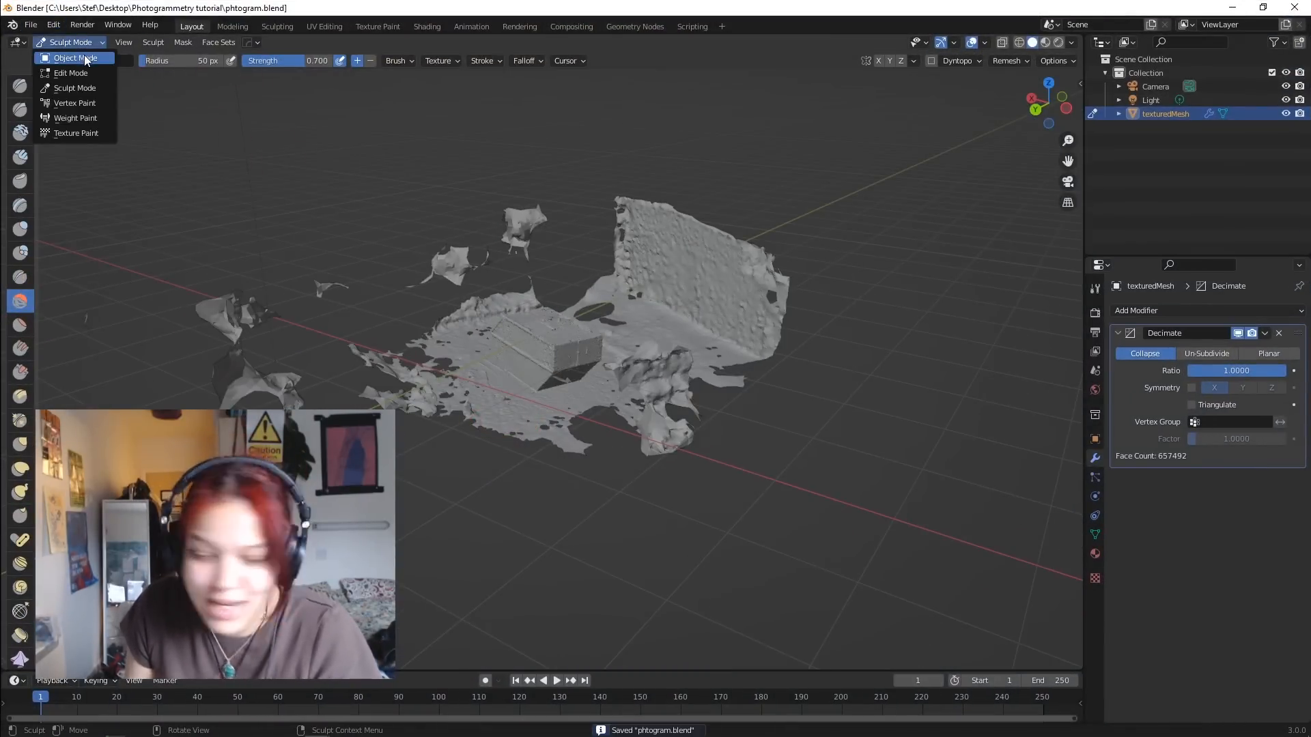
pyautogui.click(75, 58)
# Step: Import texturedMesh.obj from the Texturing folder in the cabbage project's MeshroomCache
pyautogui.scroll(-1, 617, 443)
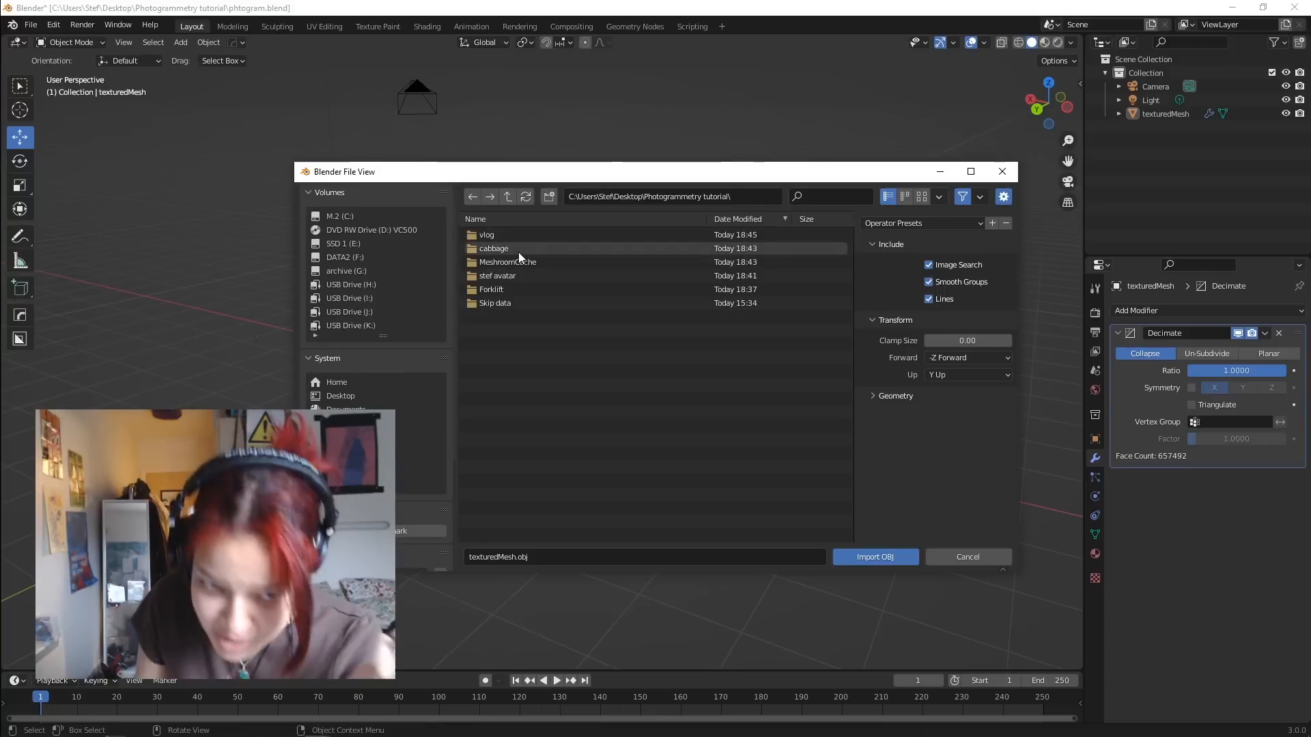
pyautogui.doubleClick(518, 249)
pyautogui.doubleClick(513, 236)
pyautogui.doubleClick(506, 372)
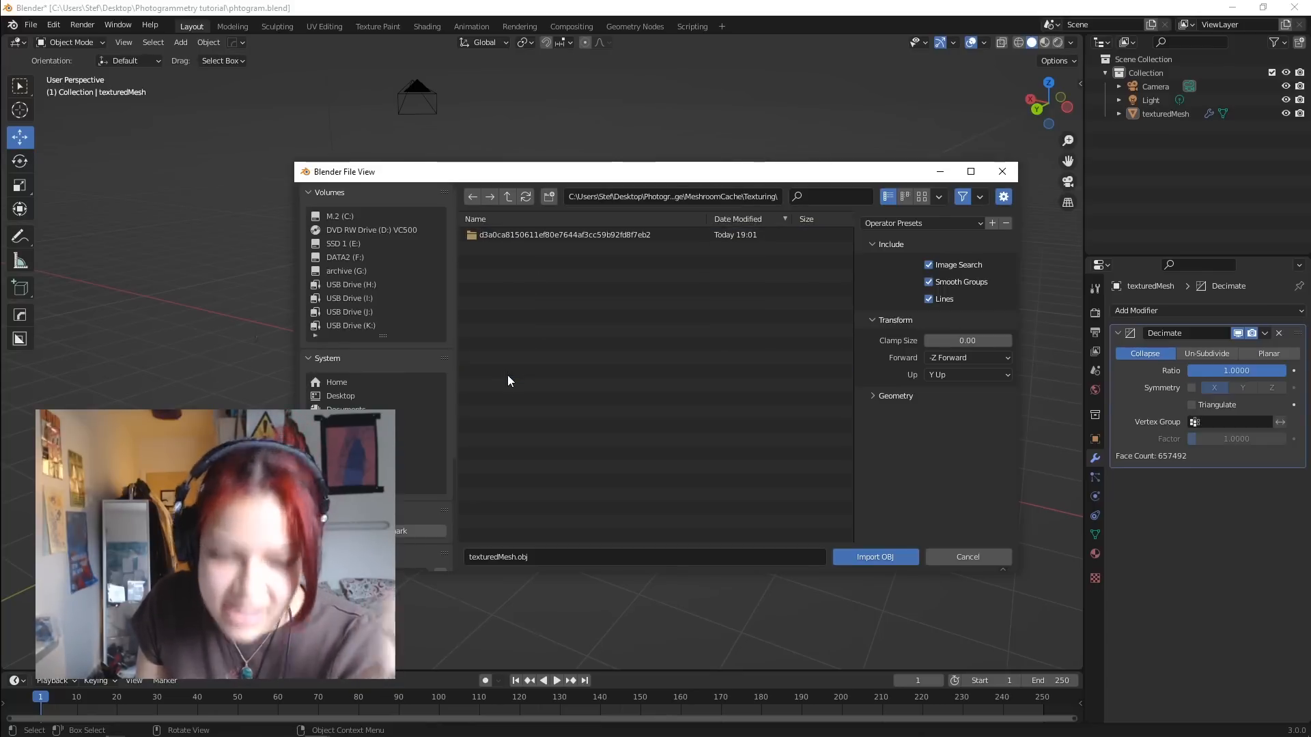
pyautogui.doubleClick(527, 238)
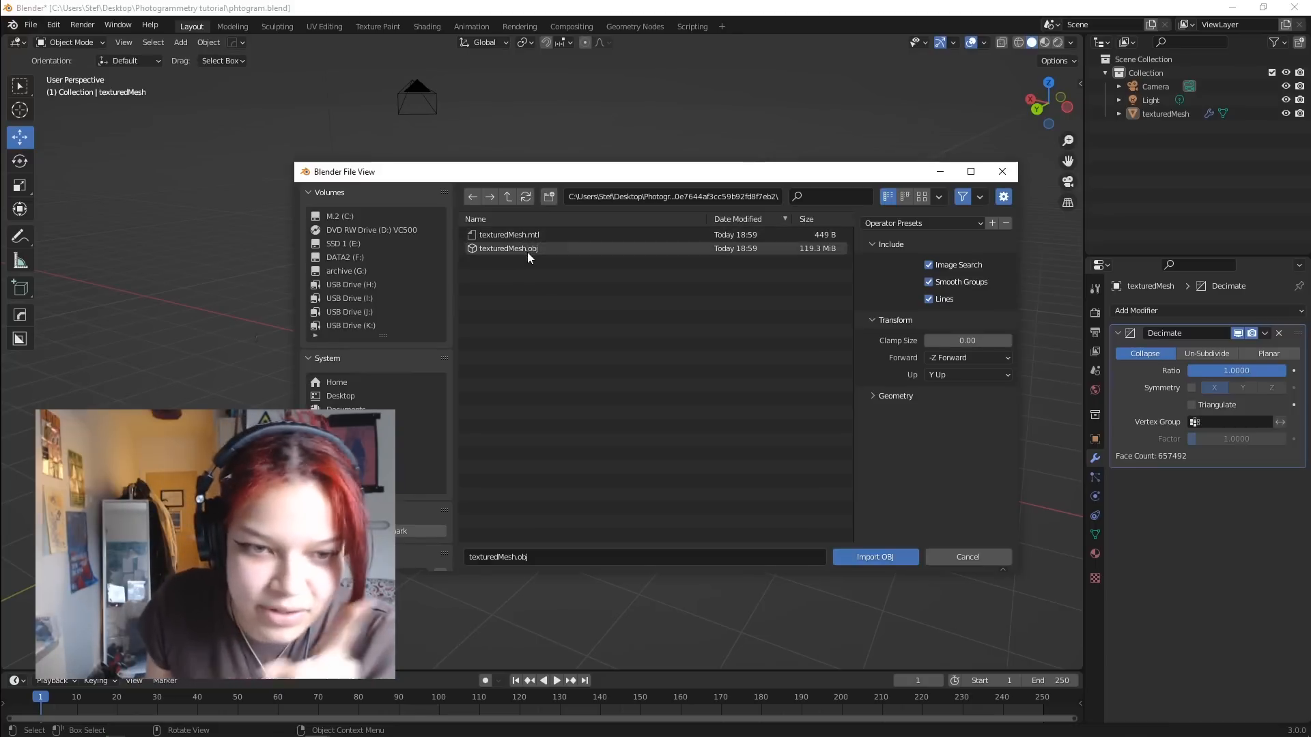
pyautogui.click(524, 249)
pyautogui.click(871, 557)
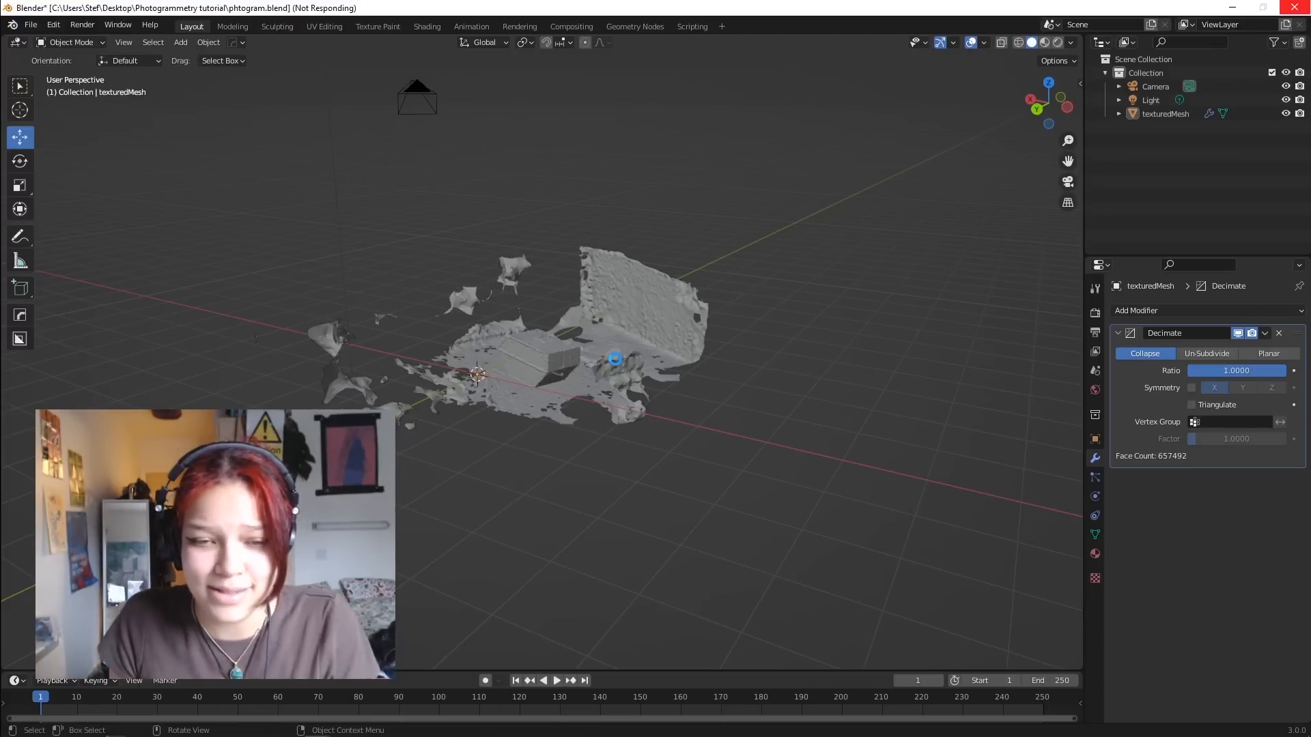
# Step: Rotate the imported cabbage scan so its pavement lies roughly level with the skip's ground
pyautogui.moveTo(616, 359); pyautogui.dragTo(569, 356, button='middle')
pyautogui.scroll(3, 570, 357)
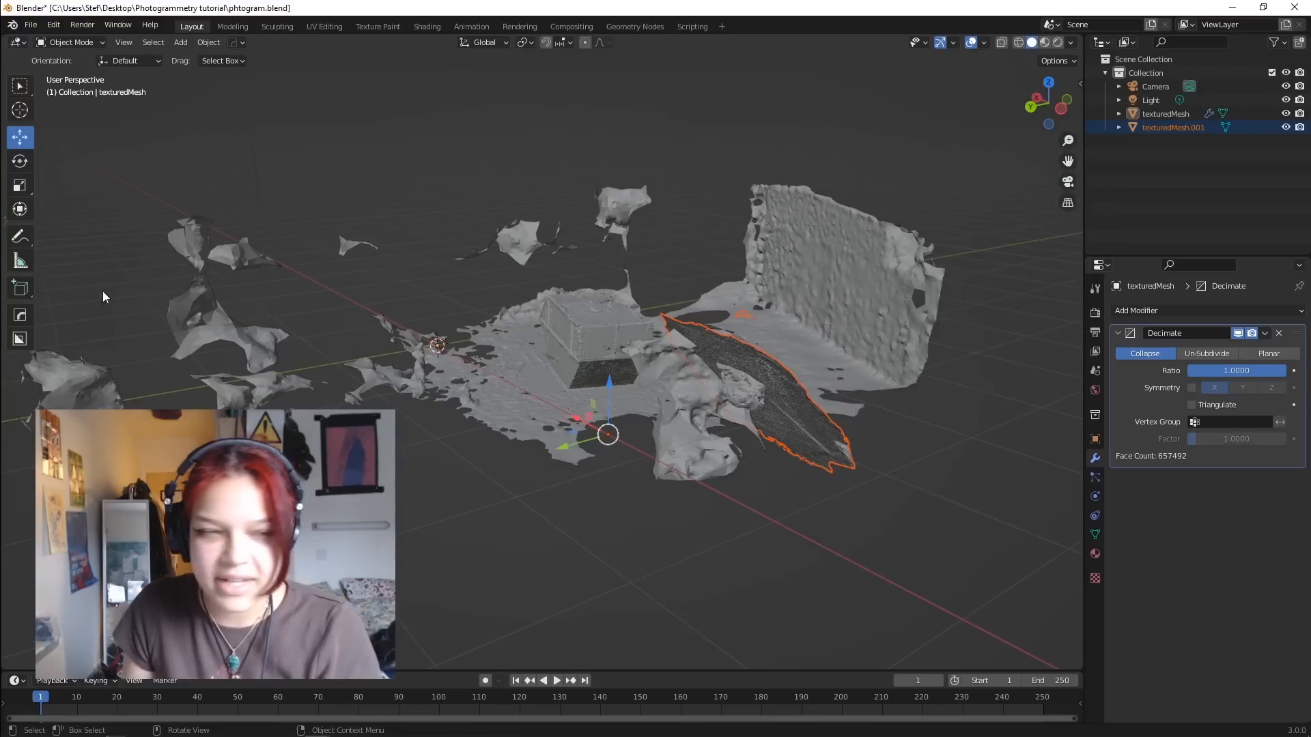
pyautogui.click(20, 161)
pyautogui.moveTo(596, 402); pyautogui.dragTo(713, 483)
pyautogui.scroll(-4, 677, 505)
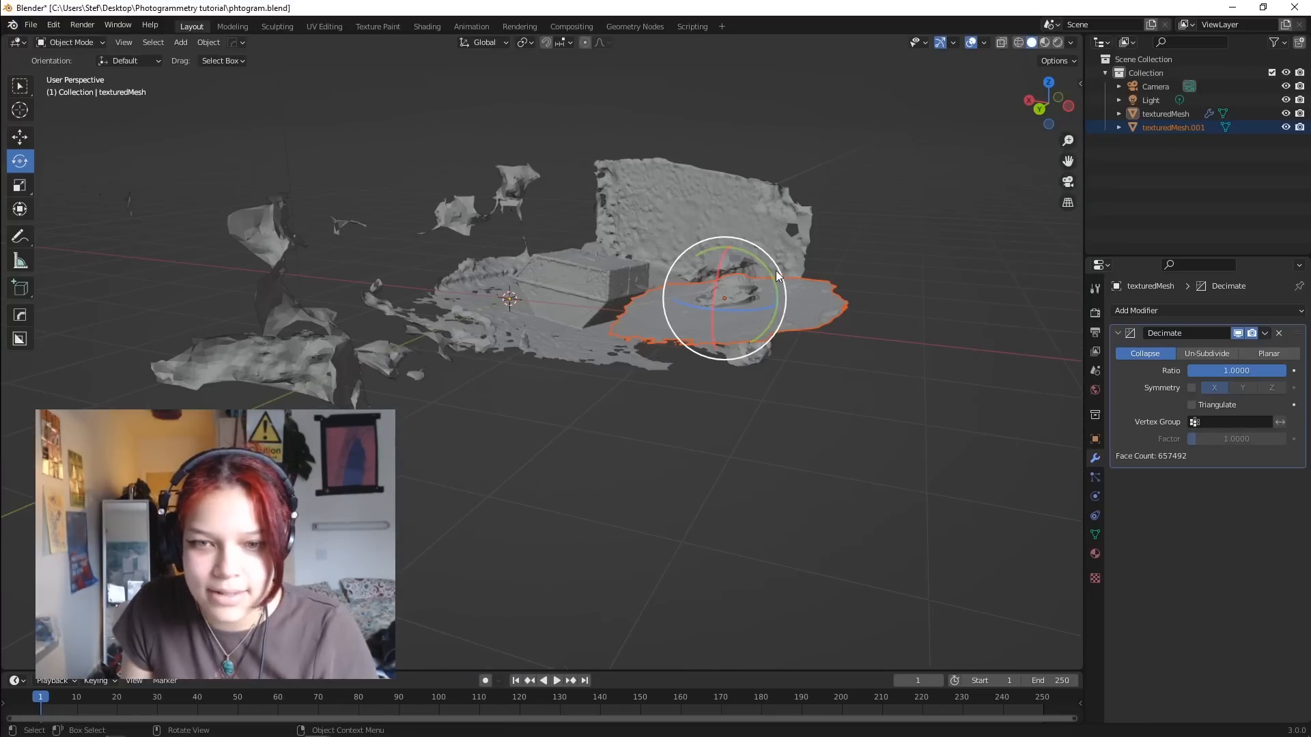
pyautogui.moveTo(775, 271); pyautogui.dragTo(779, 279)
pyautogui.scroll(3, 807, 325)
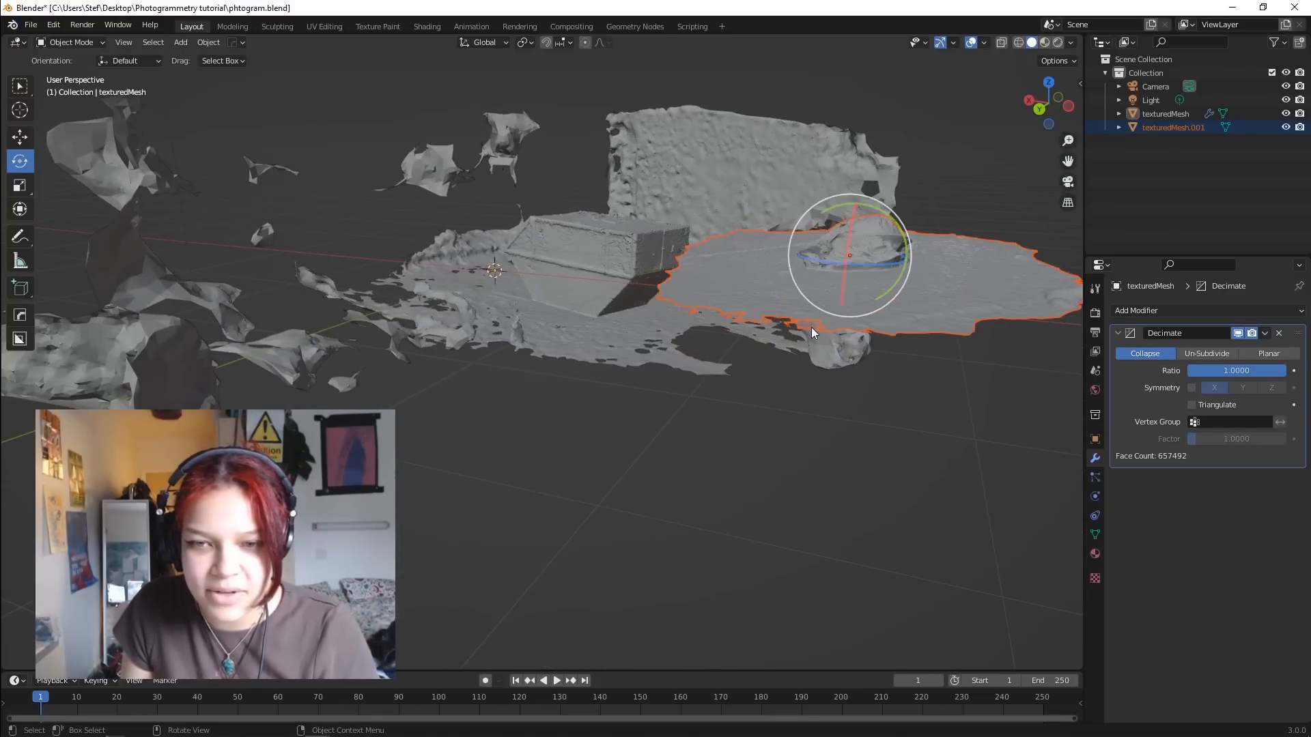
# Step: Move the cabbage scan onto the ground in front of the skip's sloped end
pyautogui.moveTo(822, 349); pyautogui.dragTo(669, 358, button='middle')
pyautogui.scroll(3, 743, 394)
pyautogui.click(19, 136)
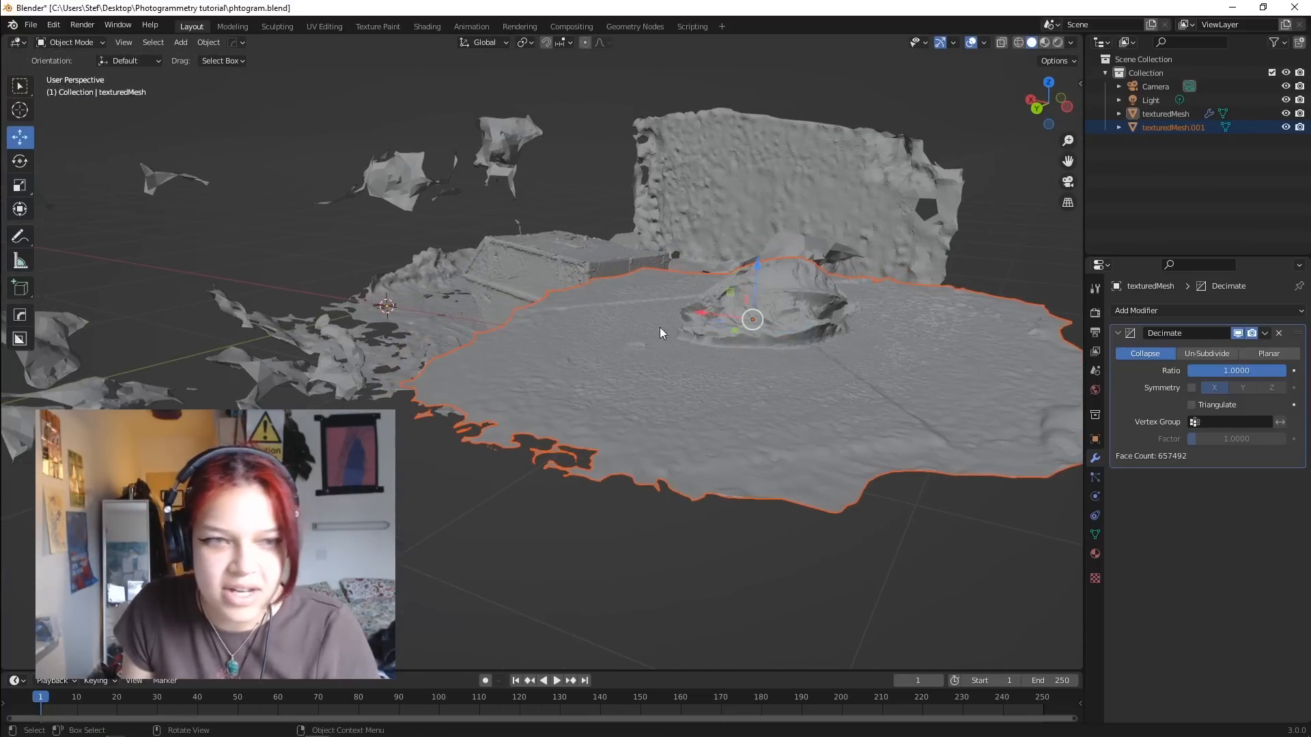
pyautogui.moveTo(732, 317); pyautogui.dragTo(527, 224, button='middle')
pyautogui.moveTo(527, 224); pyautogui.dragTo(552, 369)
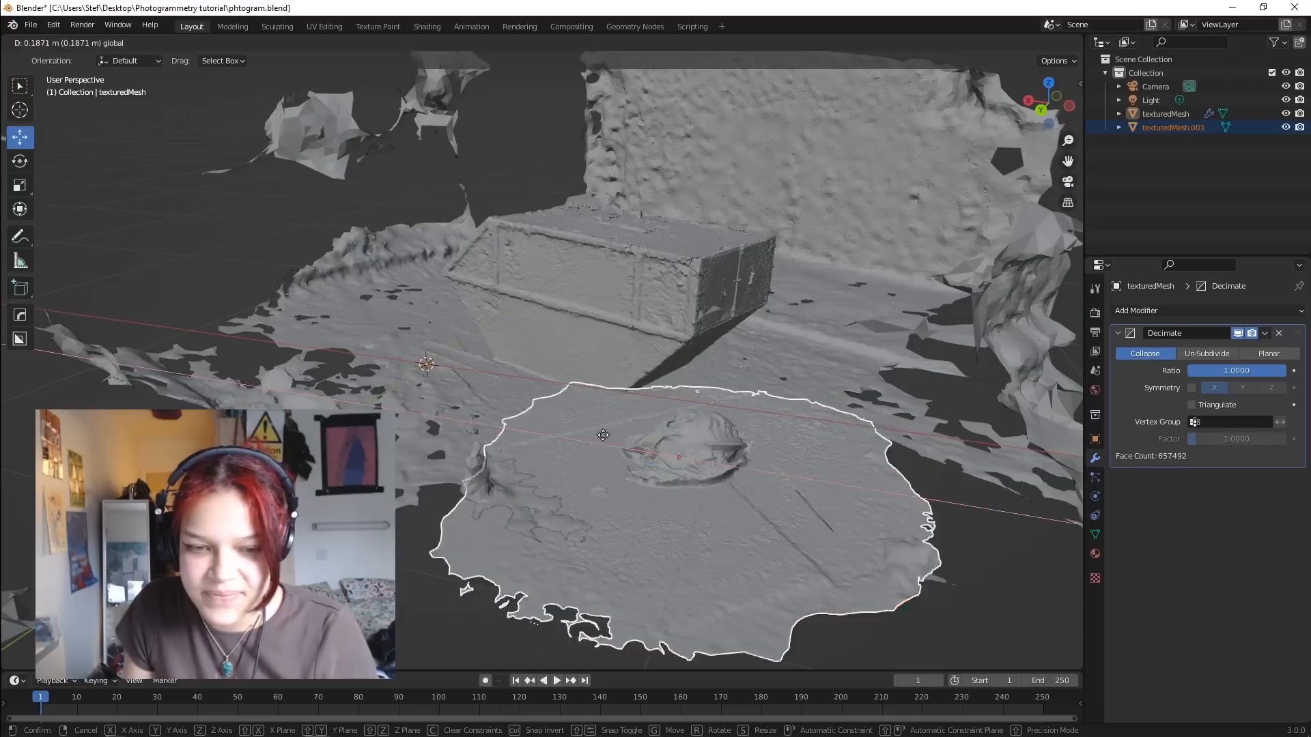
pyautogui.moveTo(693, 478); pyautogui.dragTo(263, 280)
pyautogui.scroll(3, 548, 424)
pyautogui.moveTo(492, 450); pyautogui.dragTo(525, 409, button='middle')
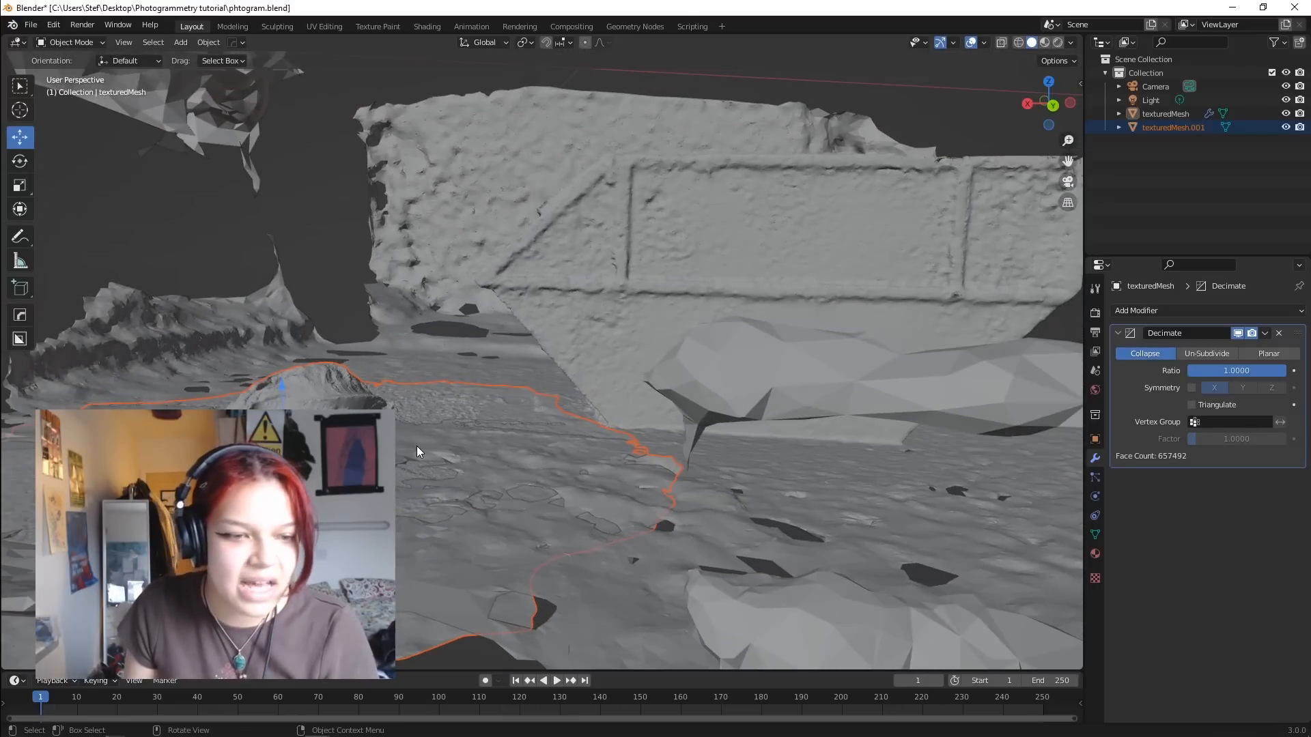
# Step: Set the viewport to Rendered shading and raise the cabbage scan slightly above the skip's ground surface
pyautogui.press('z')
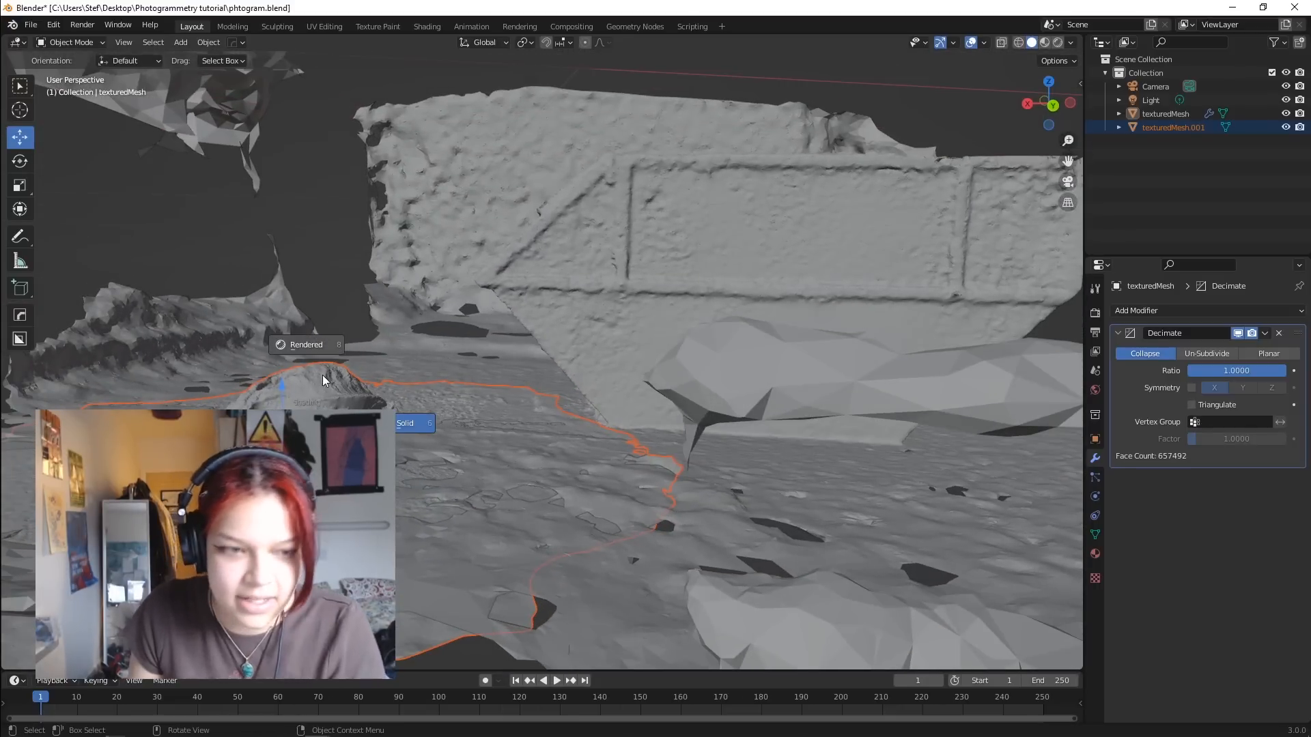
pyautogui.click(352, 330)
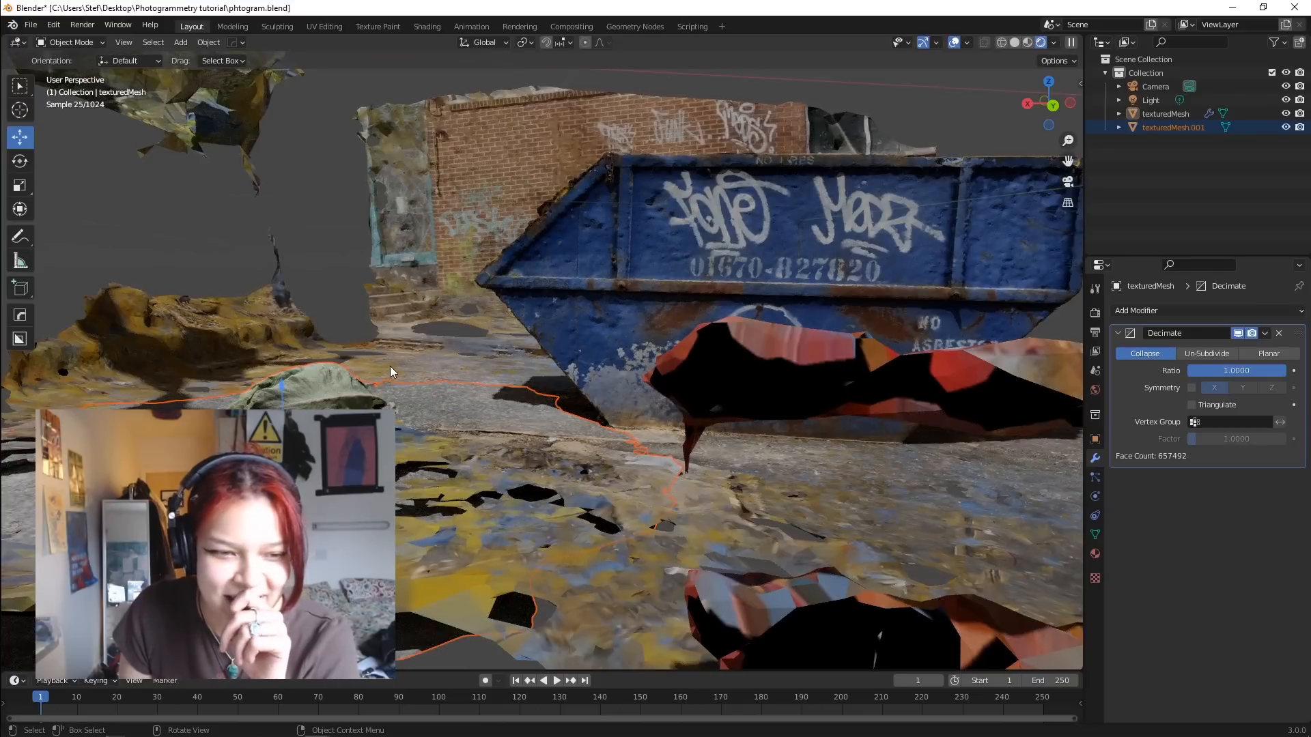
pyautogui.moveTo(280, 384); pyautogui.dragTo(275, 362)
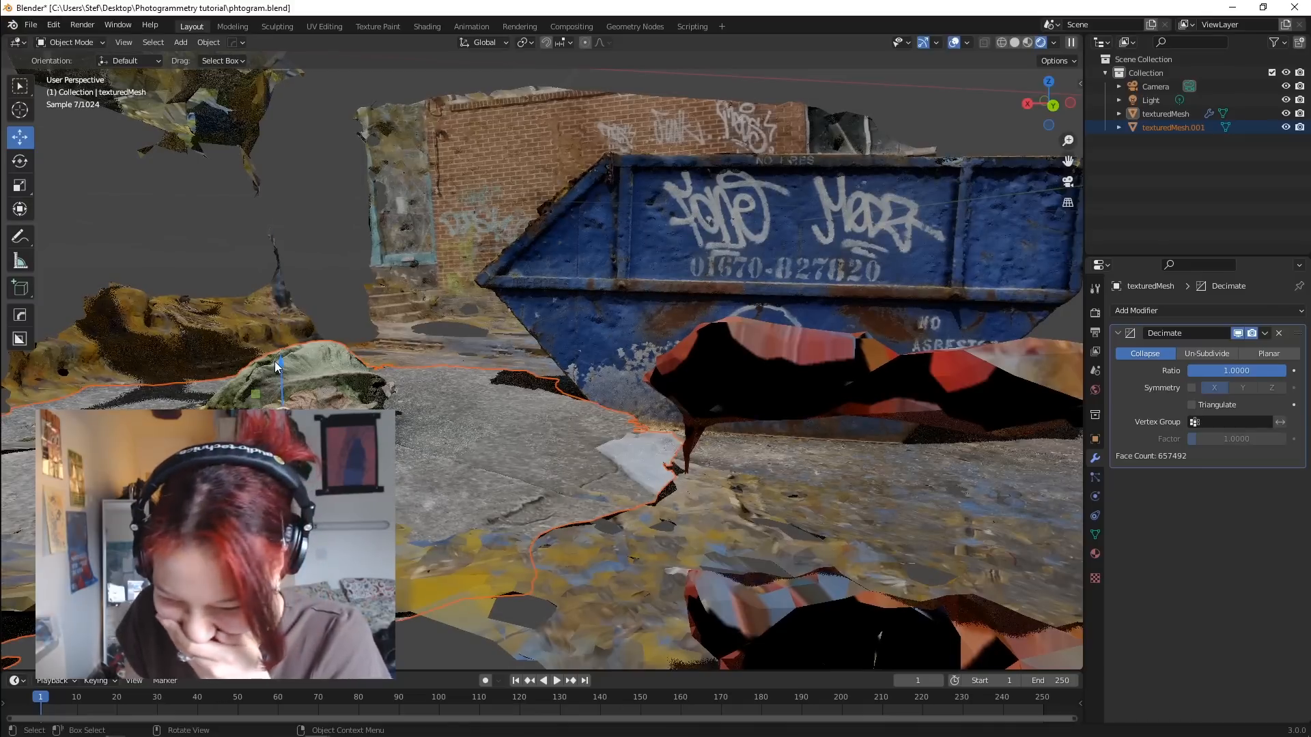
# Step: View the textured cabbage beside the skip from above and return the viewport to Solid shading
pyautogui.moveTo(264, 370); pyautogui.dragTo(465, 425, button='middle')
pyautogui.moveTo(566, 367); pyautogui.dragTo(652, 396, button='middle')
pyautogui.scroll(-5, 547, 386)
pyautogui.scroll(4, 772, 433)
pyautogui.scroll(3, 580, 388)
pyautogui.scroll(1, 653, 396)
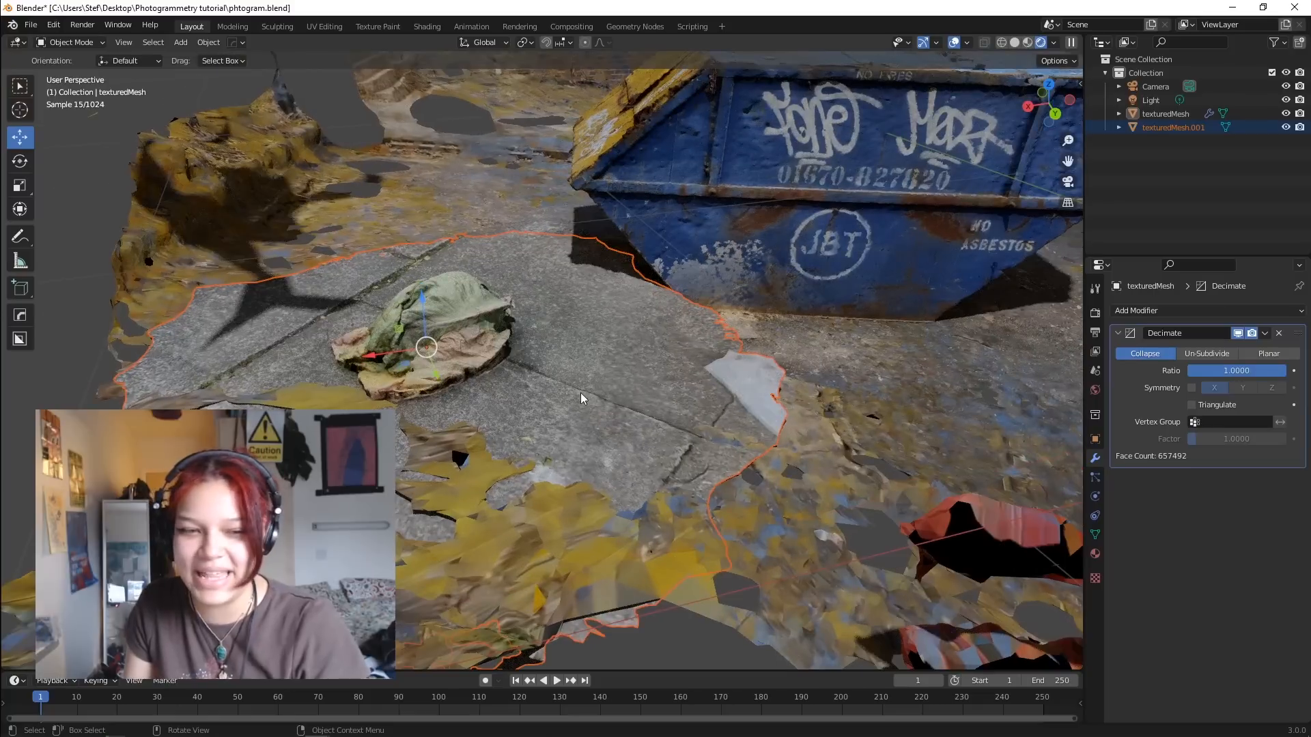
pyautogui.press('z')
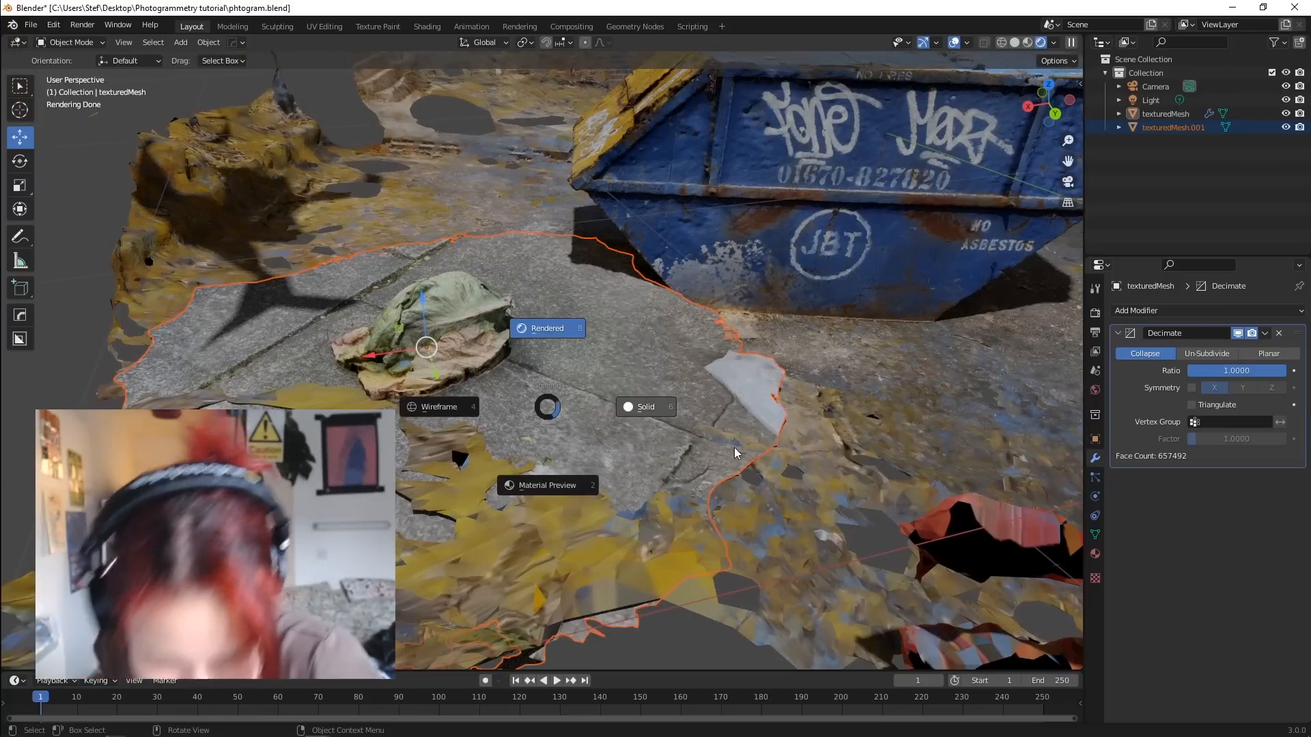
pyautogui.click(727, 461)
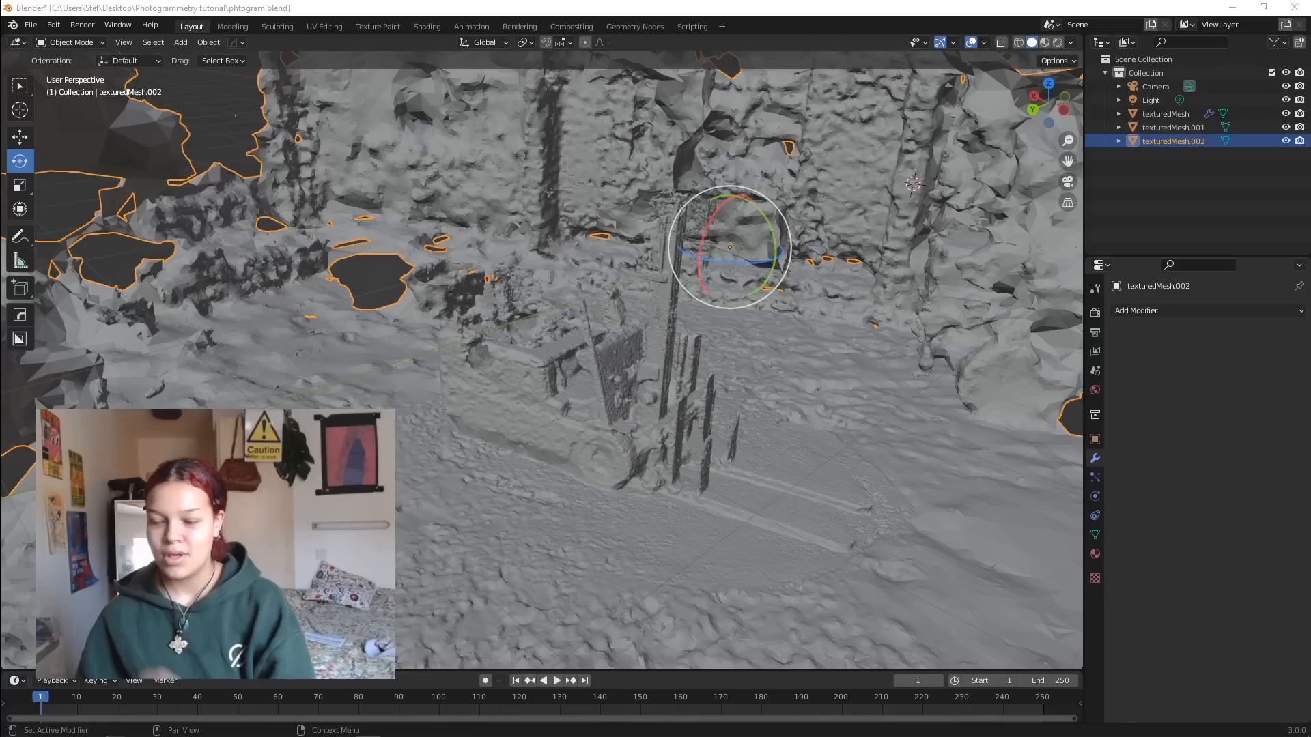
# Step: Examine the forklift scan and its surrounding walls and ground from several angles and distances
pyautogui.scroll(-10, 621, 452)
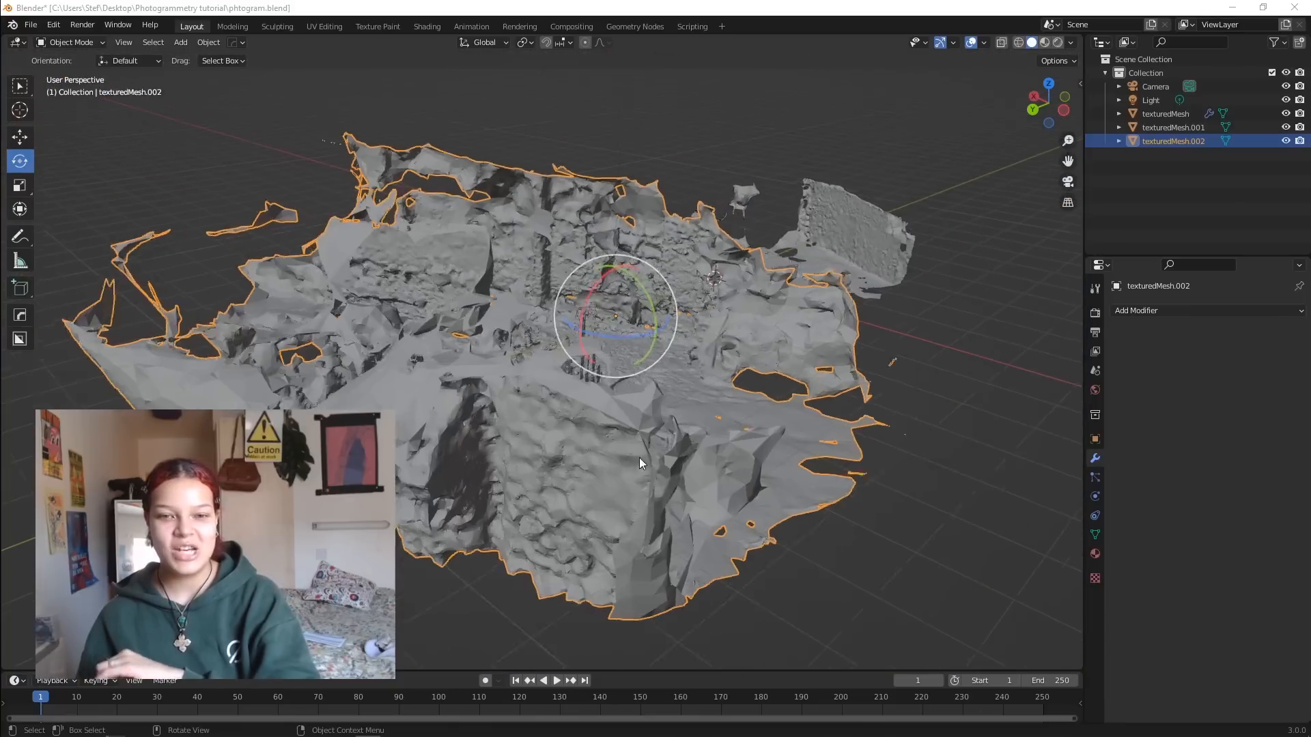
pyautogui.moveTo(639, 459)
pyautogui.mouseDown(button='middle')
pyautogui.moveTo(661, 468)
pyautogui.moveTo(616, 477)
pyautogui.moveTo(586, 467)
pyautogui.moveTo(650, 459)
pyautogui.moveTo(493, 431)
pyautogui.moveTo(596, 460)
pyautogui.moveTo(656, 456)
pyautogui.mouseUp(button='middle')
pyautogui.scroll(8, 649, 457)
pyautogui.scroll(10, 729, 417)
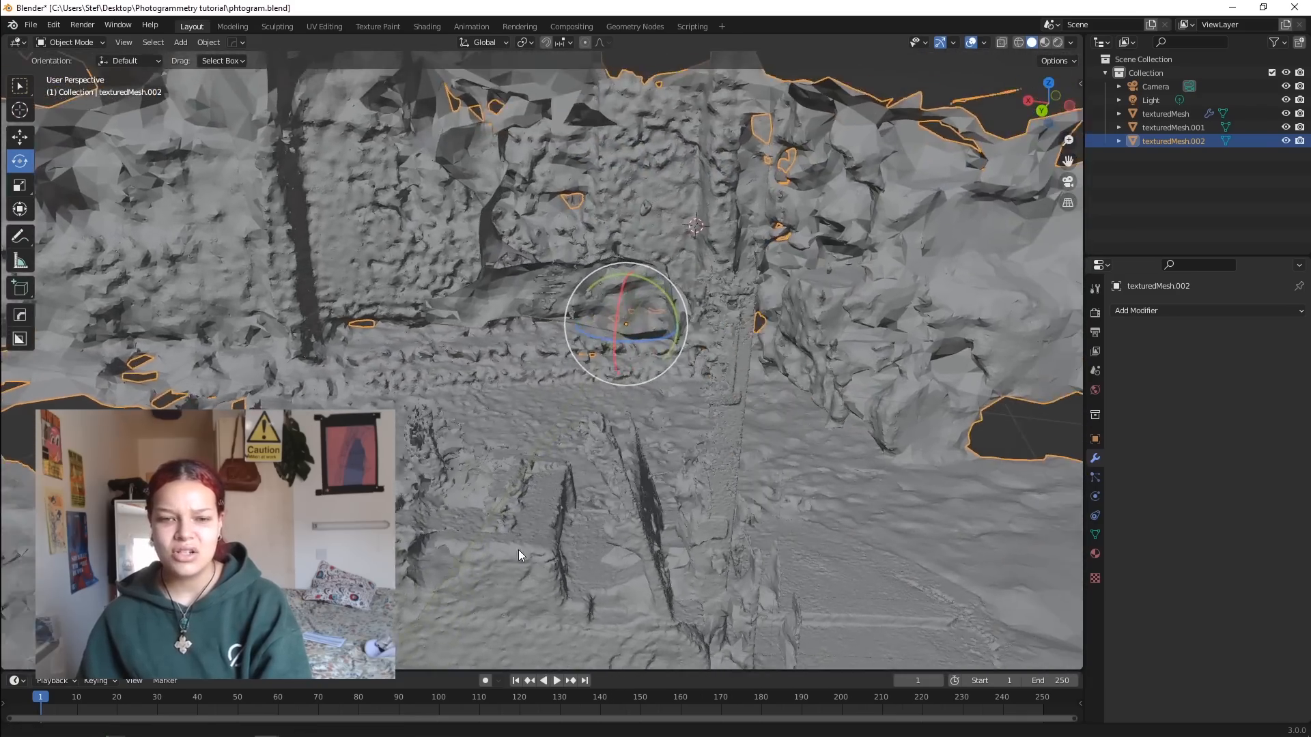
pyautogui.scroll(-8, 562, 455)
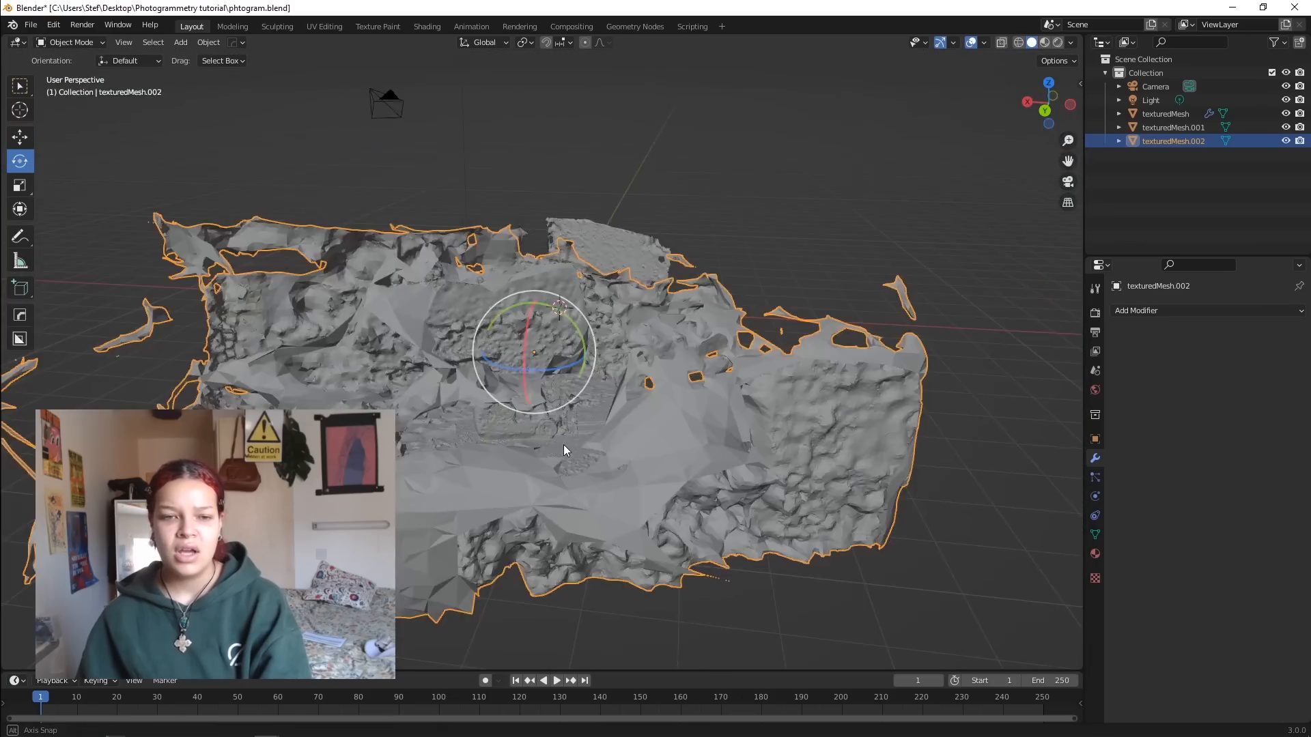
pyautogui.moveTo(559, 444); pyautogui.dragTo(666, 447, button='middle')
pyautogui.scroll(3, 569, 434)
pyautogui.moveTo(569, 434); pyautogui.dragTo(648, 395, button='middle')
pyautogui.scroll(-6, 597, 382)
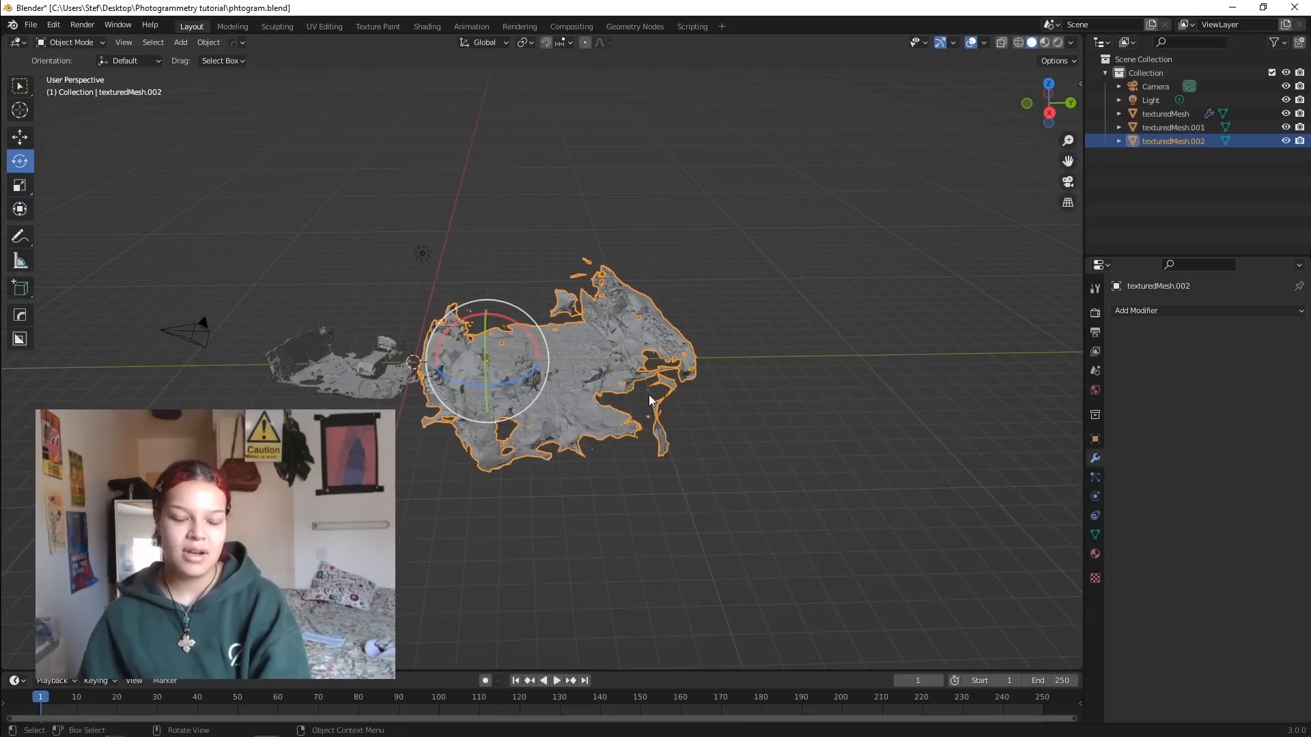
pyautogui.scroll(6, 597, 403)
pyautogui.scroll(2, 608, 410)
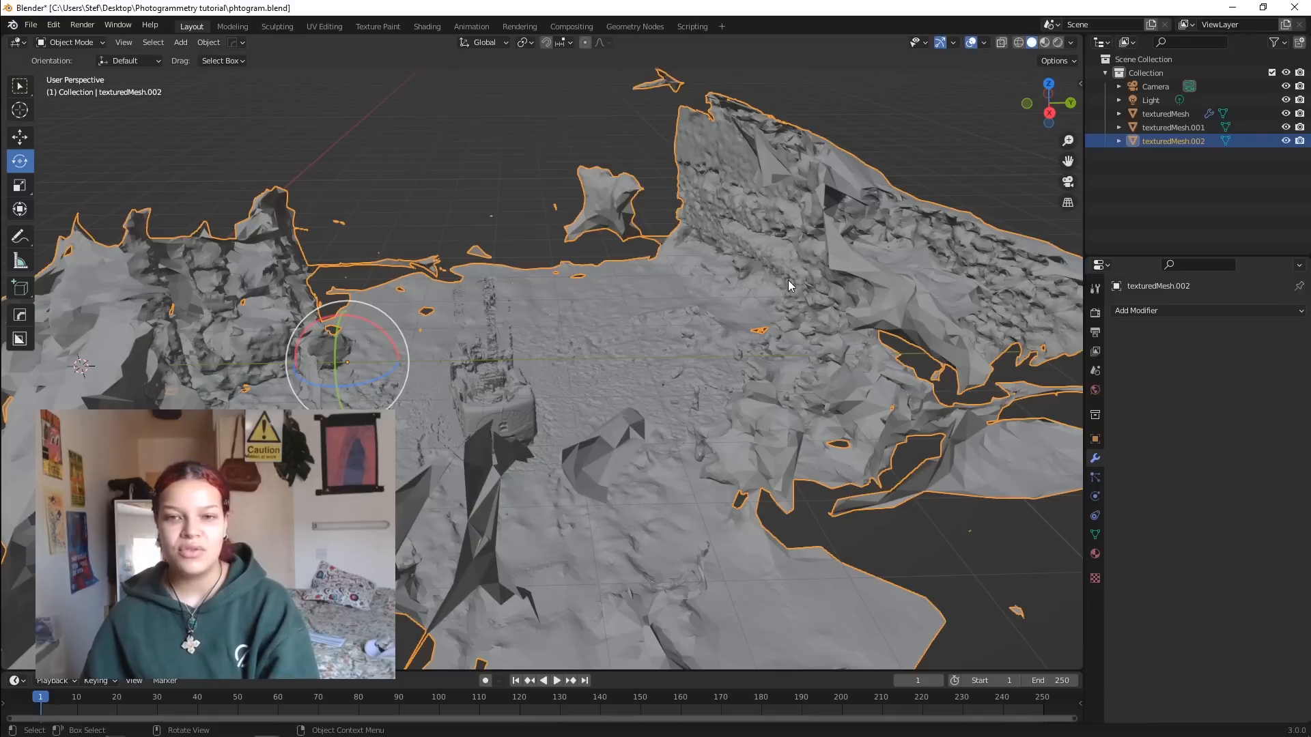
pyautogui.moveTo(653, 296); pyautogui.dragTo(638, 325, button='middle')
pyautogui.scroll(5, 381, 346)
pyautogui.keyDown('shift'); pyautogui.moveTo(410, 360); pyautogui.dragTo(586, 326, button='middle'); pyautogui.keyUp('shift')
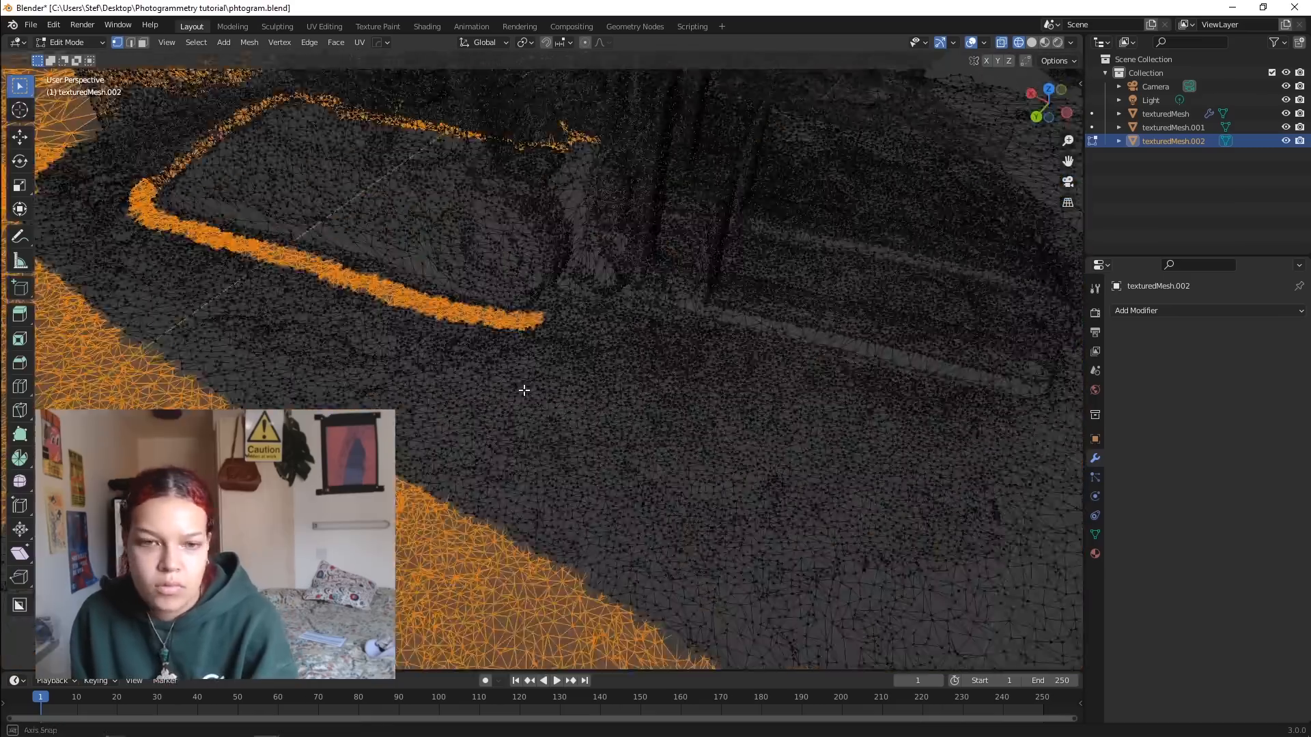
# Step: Circle-select the ground around the forklift and the stray fragments in wireframe, and delete them so only the forklift remains
pyautogui.moveTo(524, 391); pyautogui.dragTo(787, 485, button='middle')
pyautogui.scroll(-5, 787, 485)
pyautogui.press('c')
pyautogui.moveTo(886, 474); pyautogui.dragTo(785, 451)
pyautogui.moveTo(785, 451)
pyautogui.mouseDown(button='middle')
pyautogui.moveTo(690, 412)
pyautogui.moveTo(580, 328)
pyautogui.mouseUp(button='middle')
pyautogui.moveTo(437, 273); pyautogui.dragTo(478, 342)
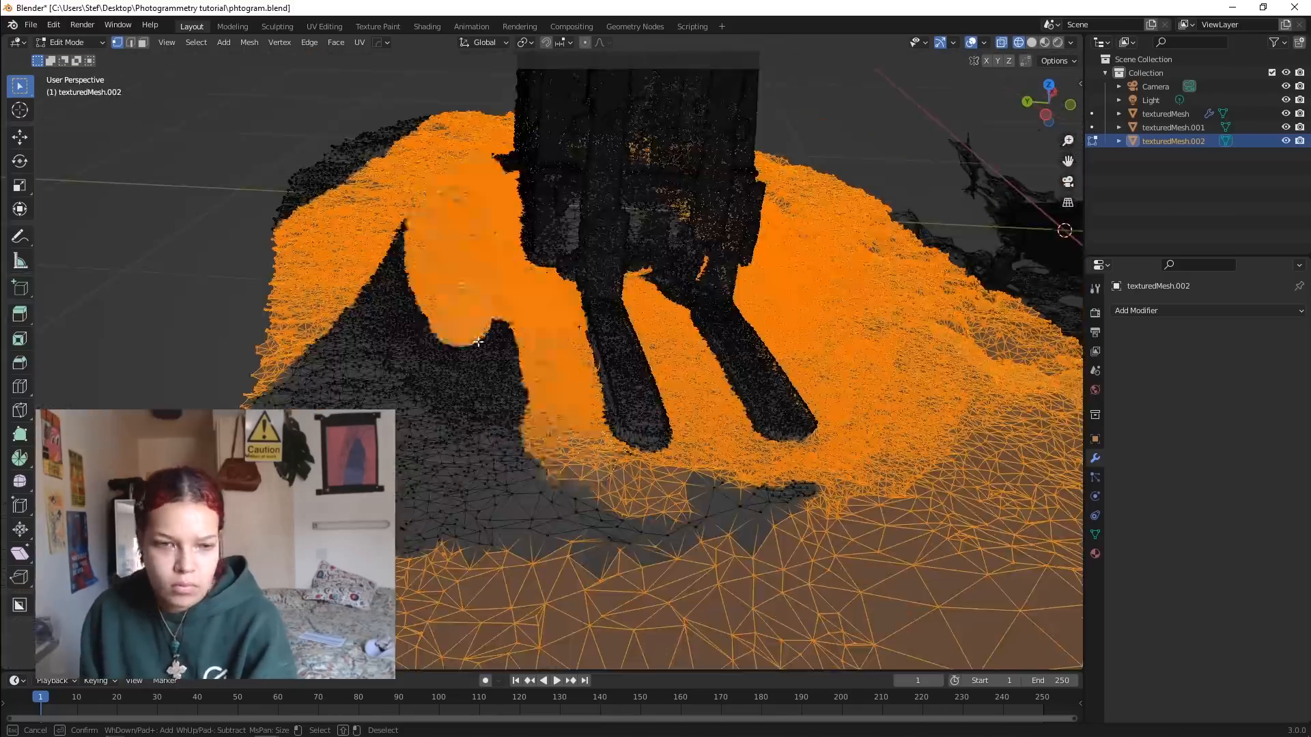
pyautogui.moveTo(478, 342); pyautogui.dragTo(785, 355, button='middle')
pyautogui.scroll(-5, 785, 355)
pyautogui.moveTo(526, 508); pyautogui.dragTo(775, 380)
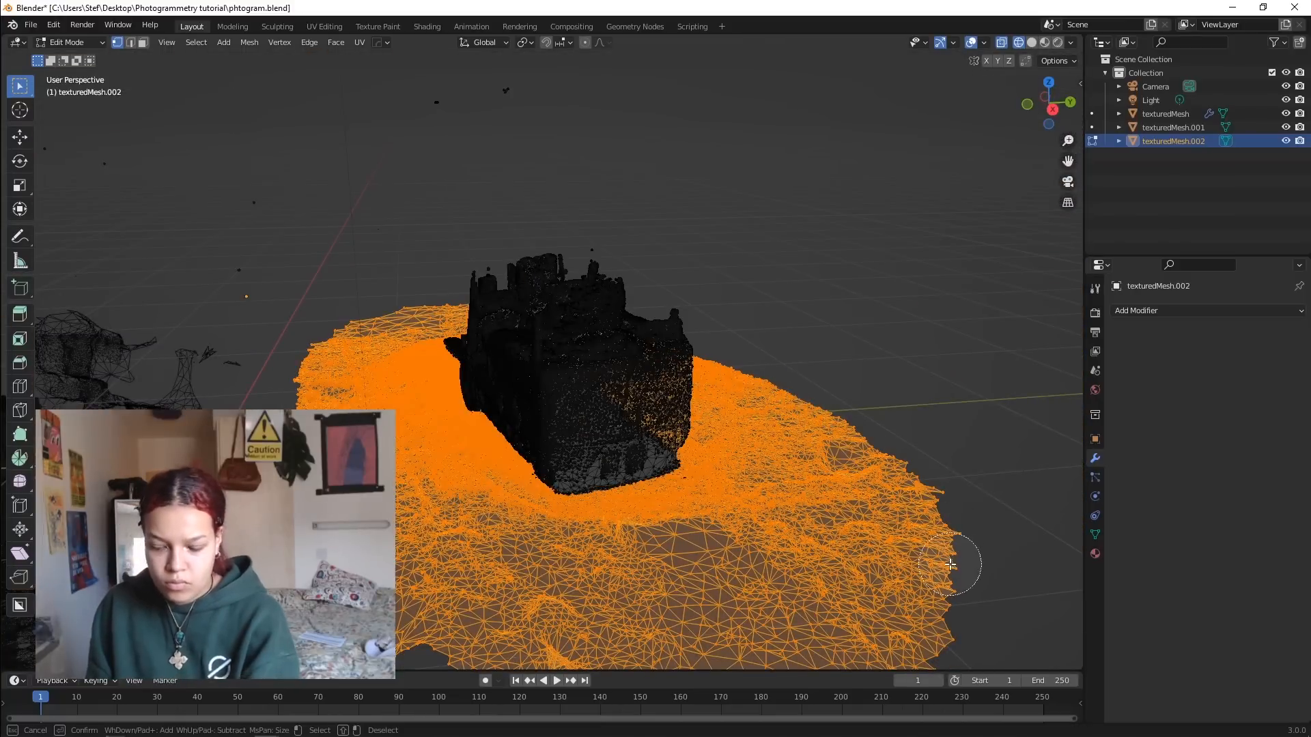
pyautogui.press('Escape')
pyautogui.scroll(-1, 924, 550)
pyautogui.moveTo(925, 550); pyautogui.dragTo(878, 412, button='middle')
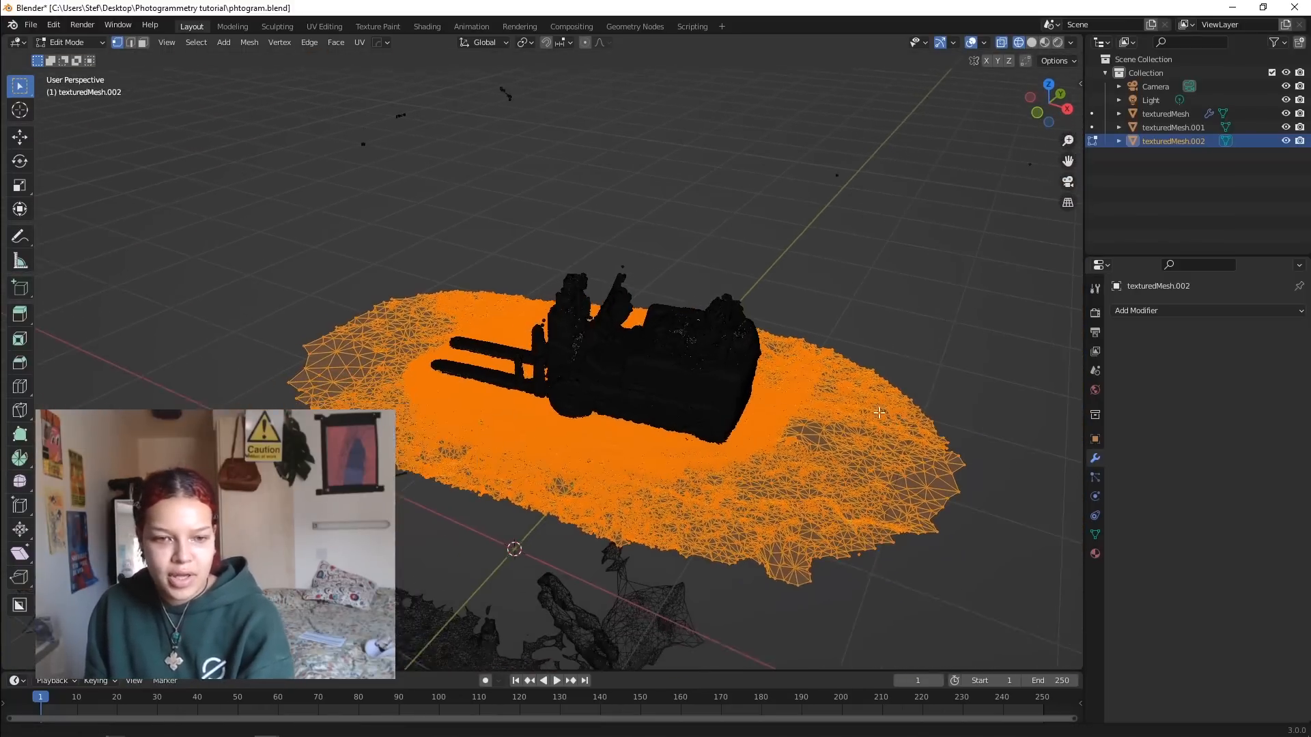
pyautogui.moveTo(774, 317)
pyautogui.mouseDown(button='middle')
pyautogui.moveTo(779, 264)
pyautogui.moveTo(782, 293)
pyautogui.mouseUp(button='middle')
pyautogui.press('c')
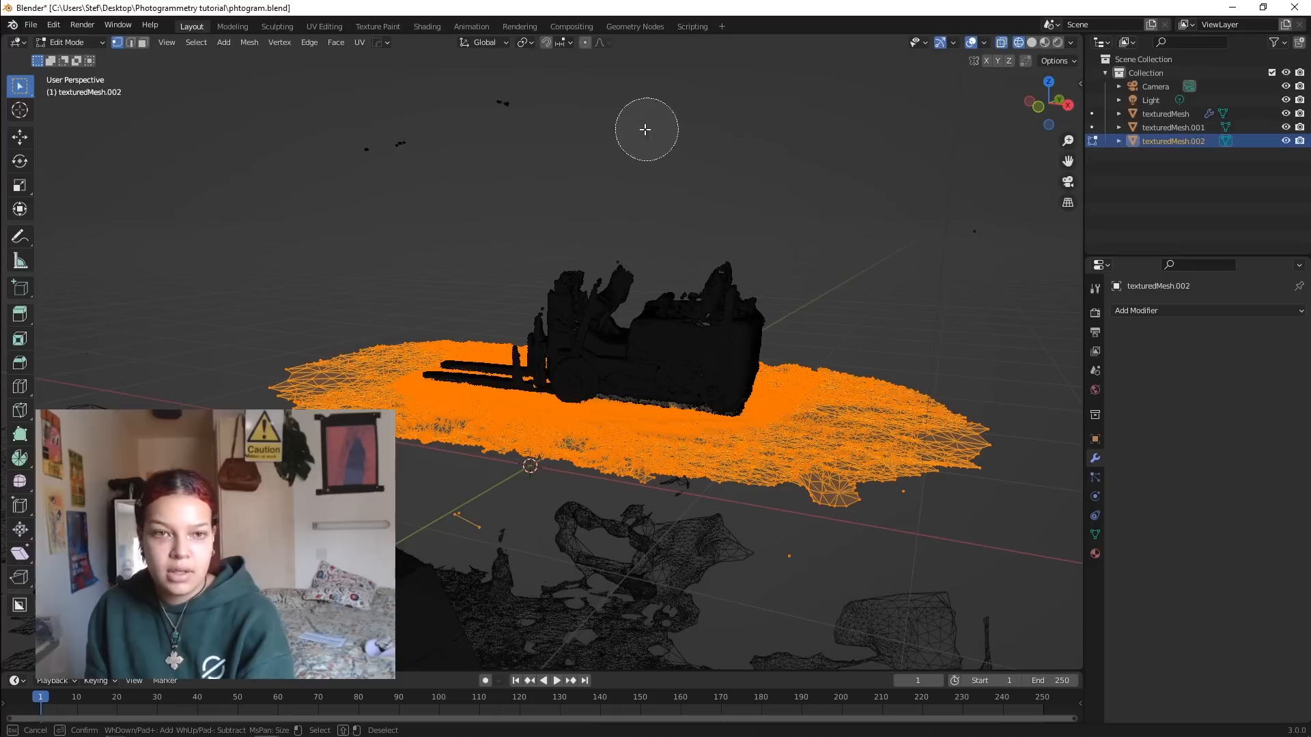
pyautogui.press('Escape')
pyautogui.press('a')
pyautogui.press('x')
pyautogui.click(961, 252)
pyautogui.moveTo(961, 253); pyautogui.dragTo(909, 351, button='middle')
# Step: Return the forklift mesh to Object Mode and set the viewport to Rendered shading
pyautogui.press('Tab')
pyautogui.press('z')
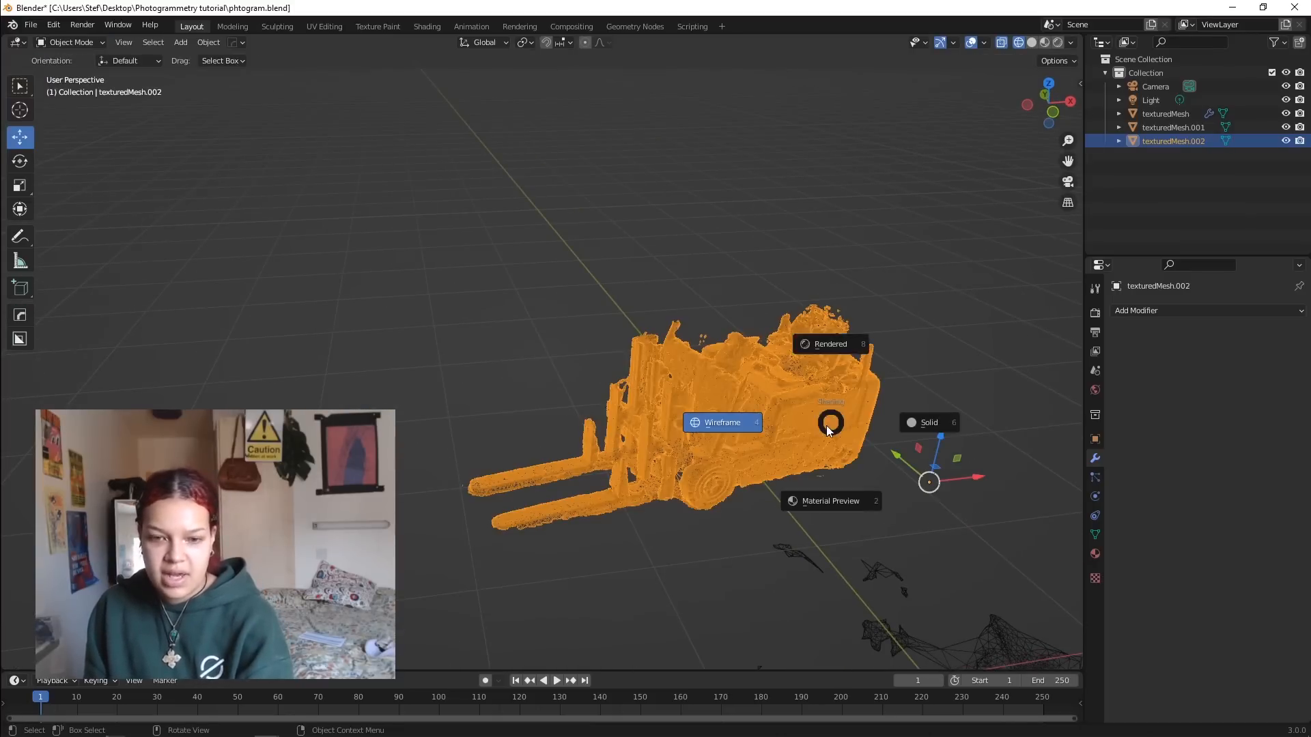
pyautogui.click(838, 345)
pyautogui.moveTo(839, 342)
pyautogui.mouseDown(button='middle')
pyautogui.moveTo(777, 366)
pyautogui.moveTo(827, 370)
pyautogui.mouseUp(button='middle')
# Step: Move the forklift mesh towards the skip and view its placement up close
pyautogui.moveTo(785, 407); pyautogui.dragTo(826, 422)
pyautogui.scroll(3, 731, 498)
pyautogui.keyDown('shift'); pyautogui.moveTo(734, 468); pyautogui.dragTo(632, 279, button='middle'); pyautogui.keyUp('shift')
pyautogui.scroll(3, 640, 295)
pyautogui.moveTo(682, 441); pyautogui.dragTo(904, 413, button='middle')
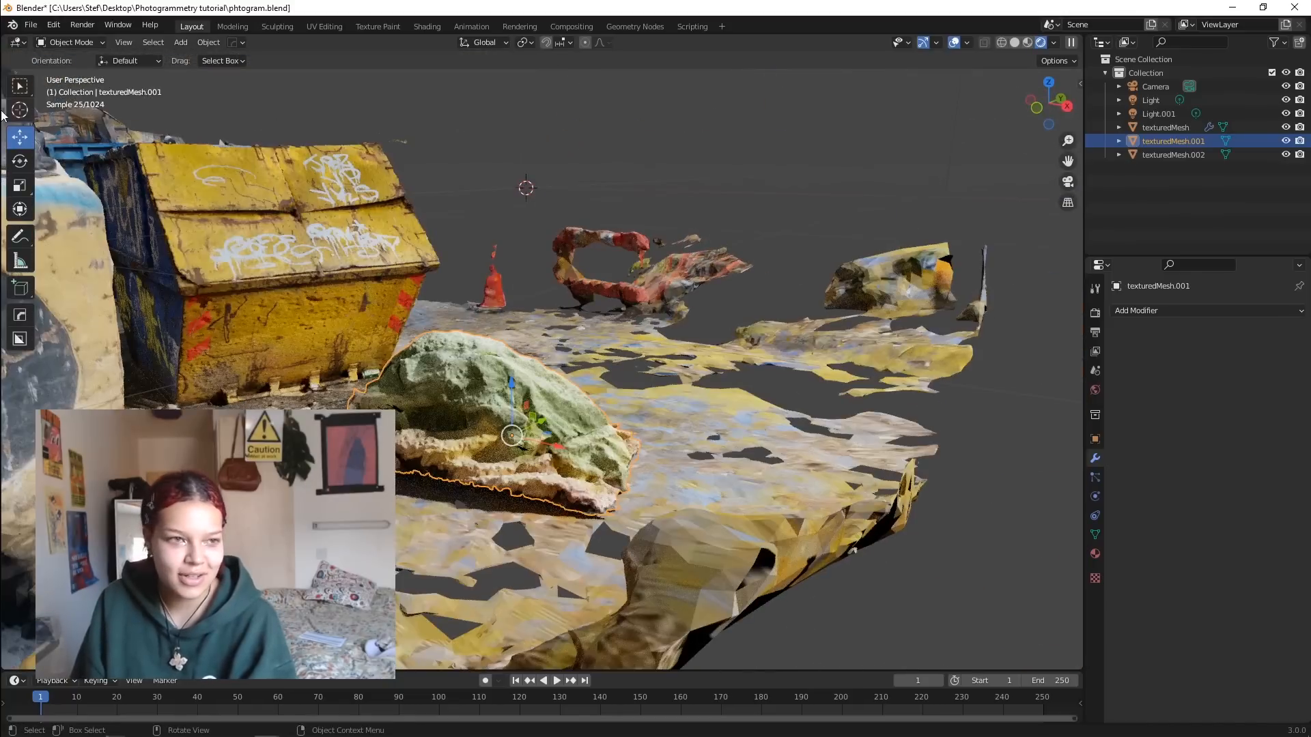
# Step: Rotate the cabbage slightly and move it up onto the top of the skip
pyautogui.click(20, 161)
pyautogui.moveTo(486, 378); pyautogui.dragTo(482, 380)
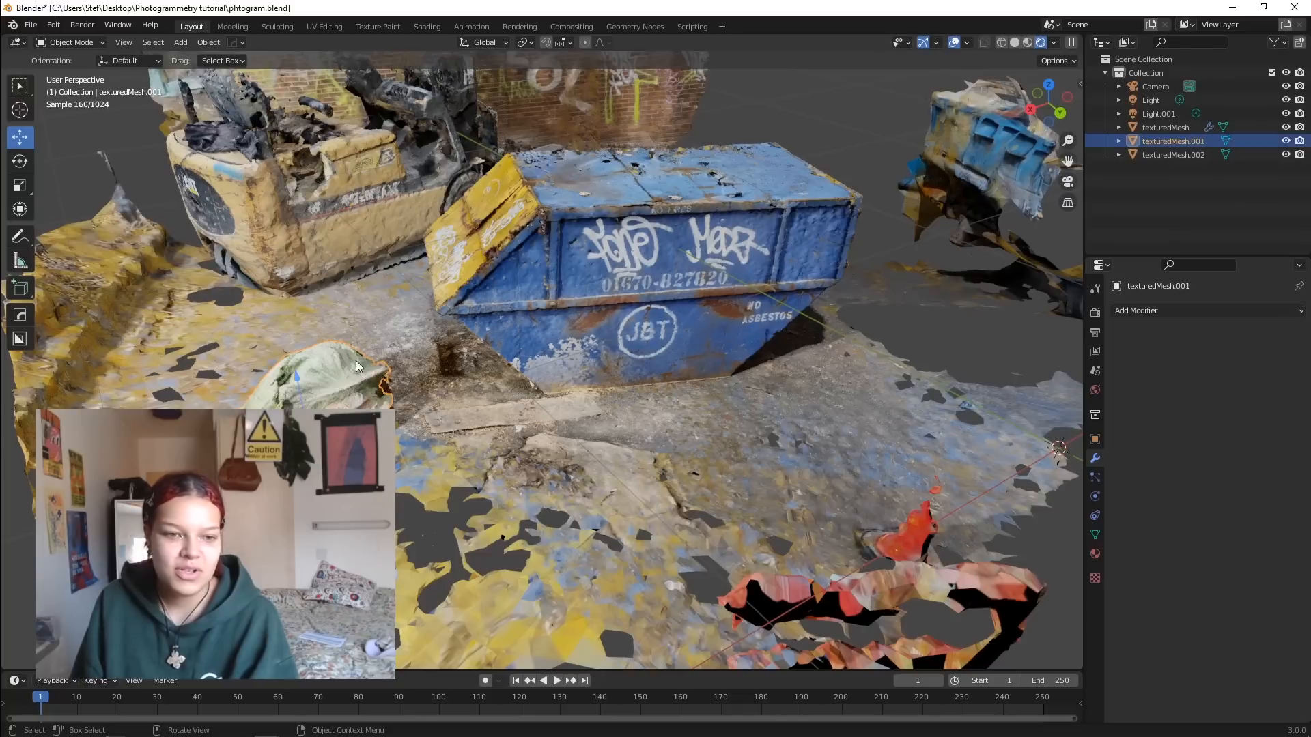
pyautogui.moveTo(294, 378); pyautogui.dragTo(284, 179)
pyautogui.moveTo(237, 242); pyautogui.dragTo(640, 248)
pyautogui.click(640, 248)
pyautogui.scroll(3, 618, 307)
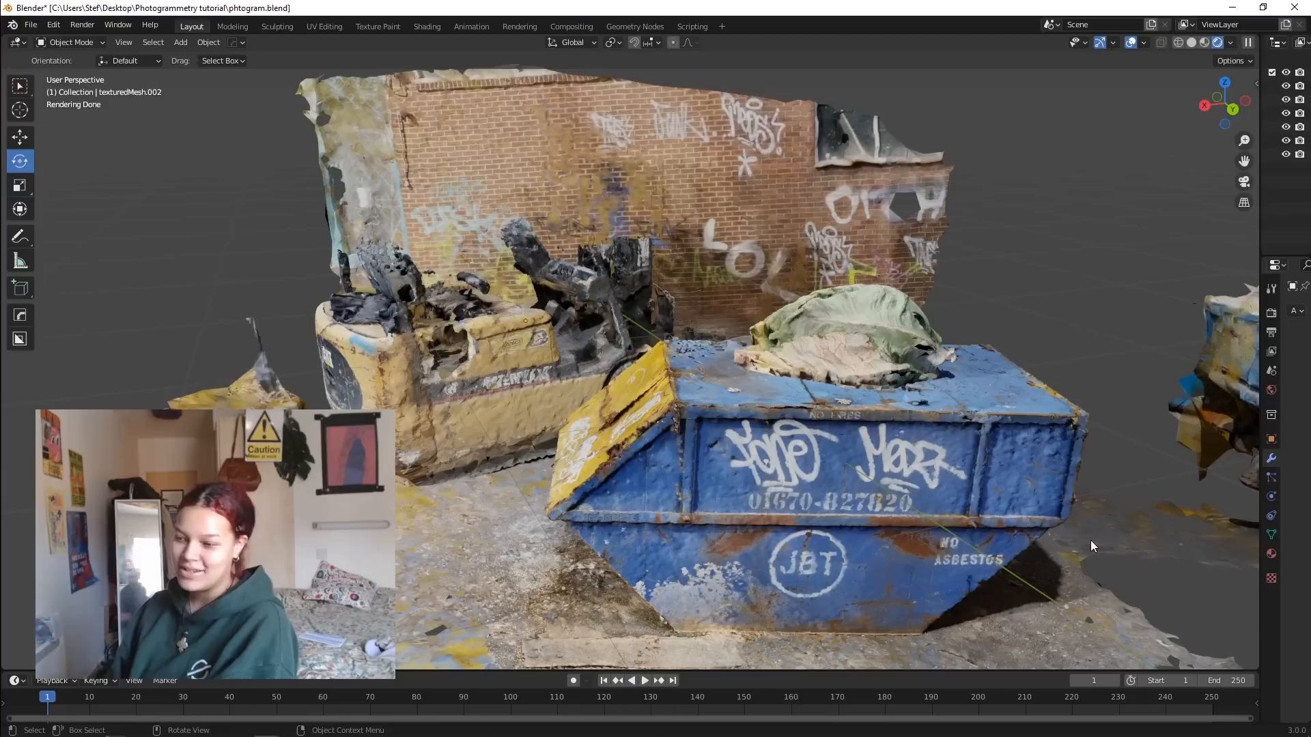